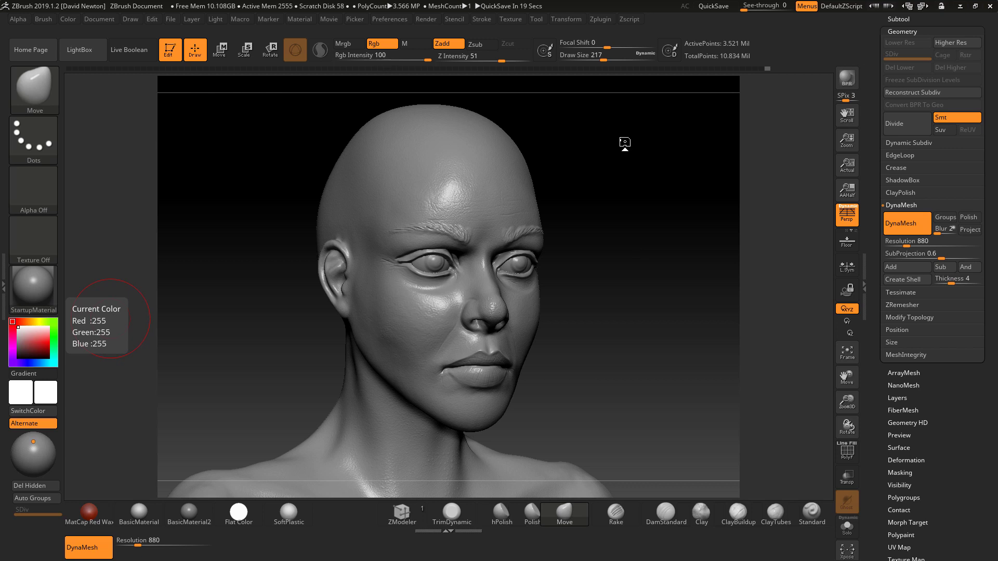
Examine the sculpted head from several angles and check its mesh with the polyframe display.
{"action": "left_click_drag", "start_coordinate": [668, 203], "coordinate": [658, 224]}
{"action": "left_click_drag", "start_coordinate": [672, 188], "coordinate": [676, 227]}
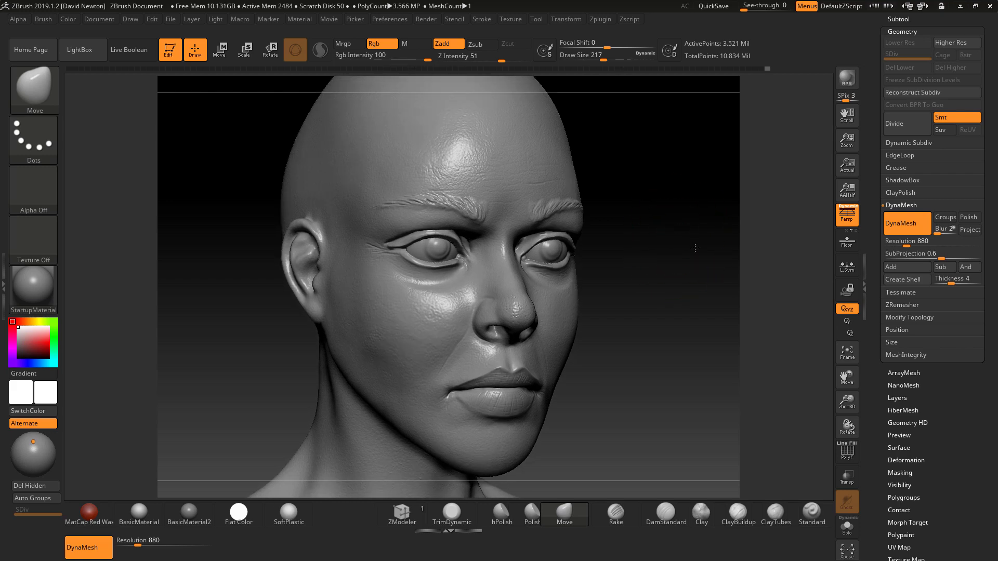
{"action": "left_click_drag", "start_coordinate": [764, 245], "coordinate": [682, 269], "text": "alt"}
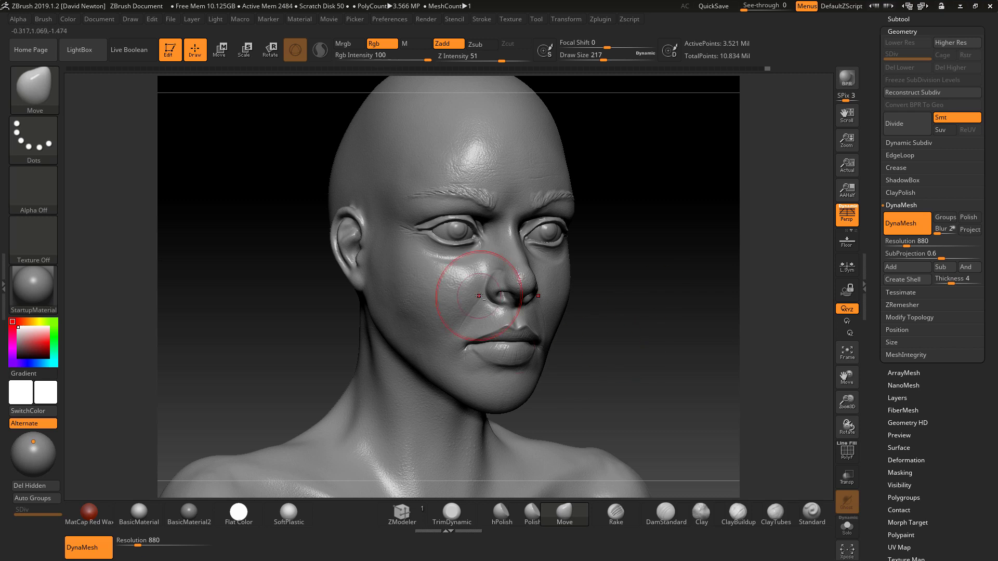
{"action": "left_click_drag", "start_coordinate": [671, 313], "coordinate": [677, 310]}
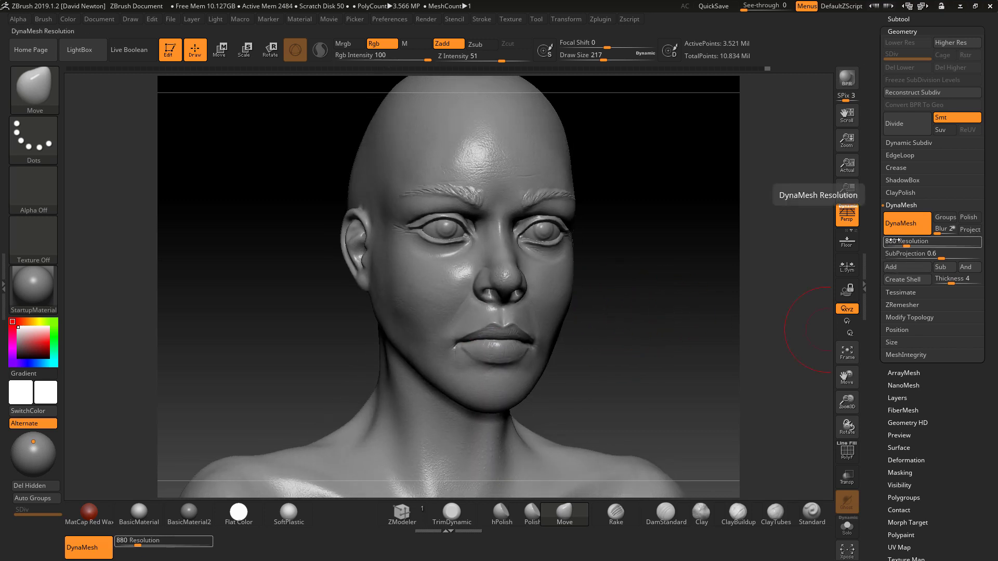
{"action": "left_click_drag", "start_coordinate": [735, 273], "coordinate": [696, 298]}
{"action": "scroll", "coordinate": [997, 283], "scroll_direction": "up", "scroll_amount": 3}
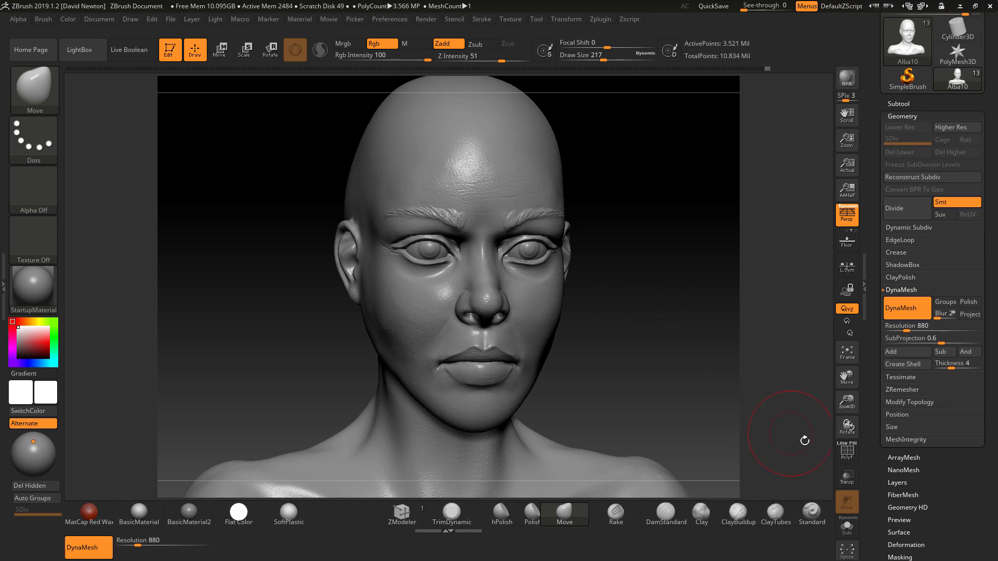
{"action": "left_click", "coordinate": [844, 454]}
{"action": "left_click", "coordinate": [844, 453]}
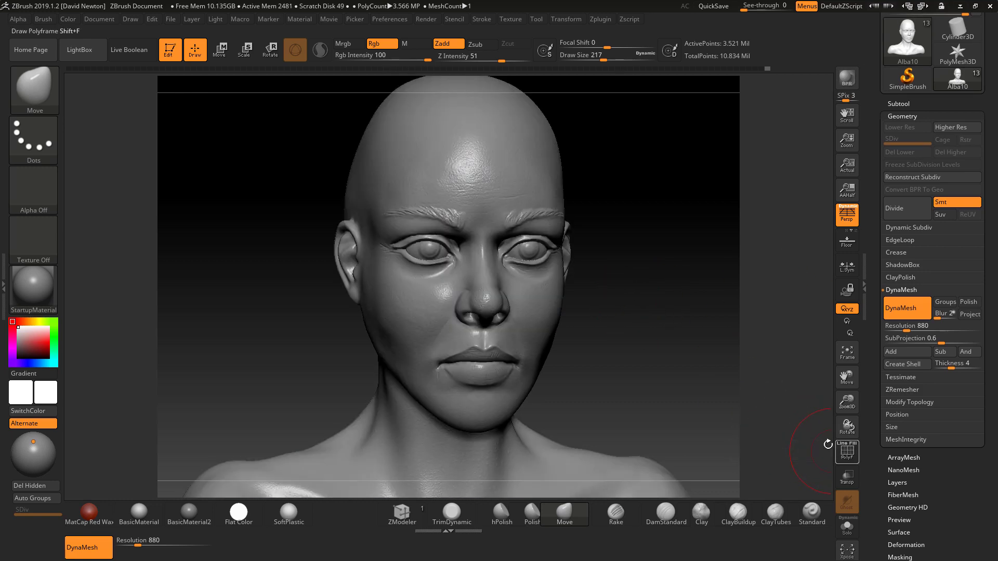
Open the subtool list and examine the Alba10 bust and the Fibers38 hair subtool.
{"action": "left_click", "coordinate": [898, 103]}
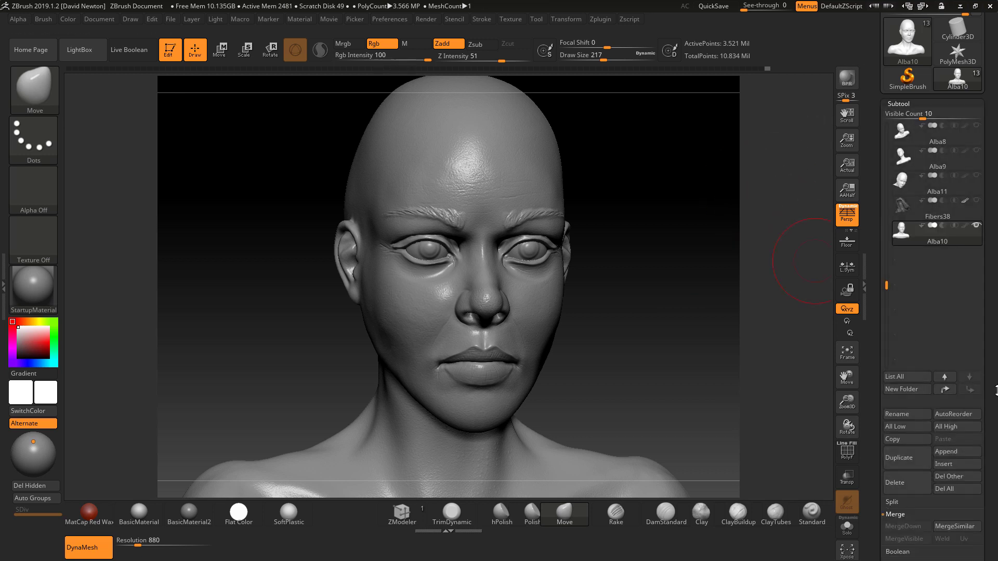
{"action": "mouse_move", "coordinate": [996, 390]}
{"action": "left_mouse_down"}
{"action": "mouse_move", "coordinate": [997, 332]}
{"action": "mouse_move", "coordinate": [997, 383]}
{"action": "left_mouse_up"}
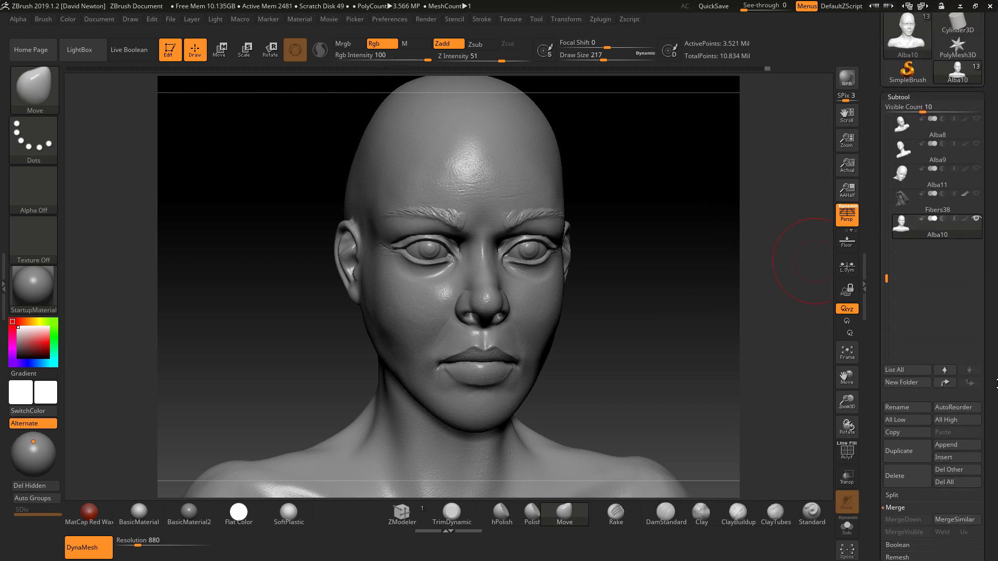
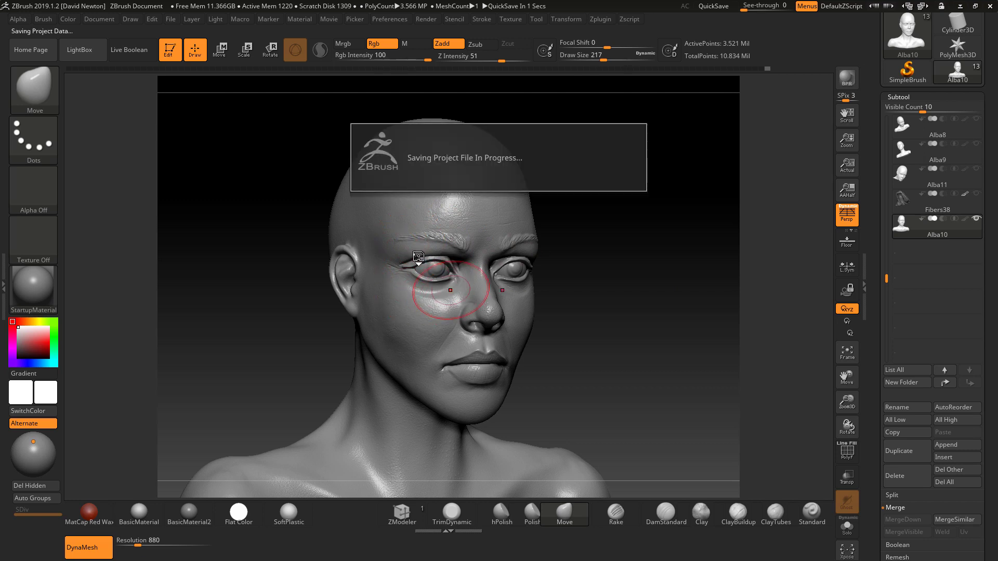
{"action": "left_click_drag", "start_coordinate": [664, 259], "coordinate": [661, 261]}
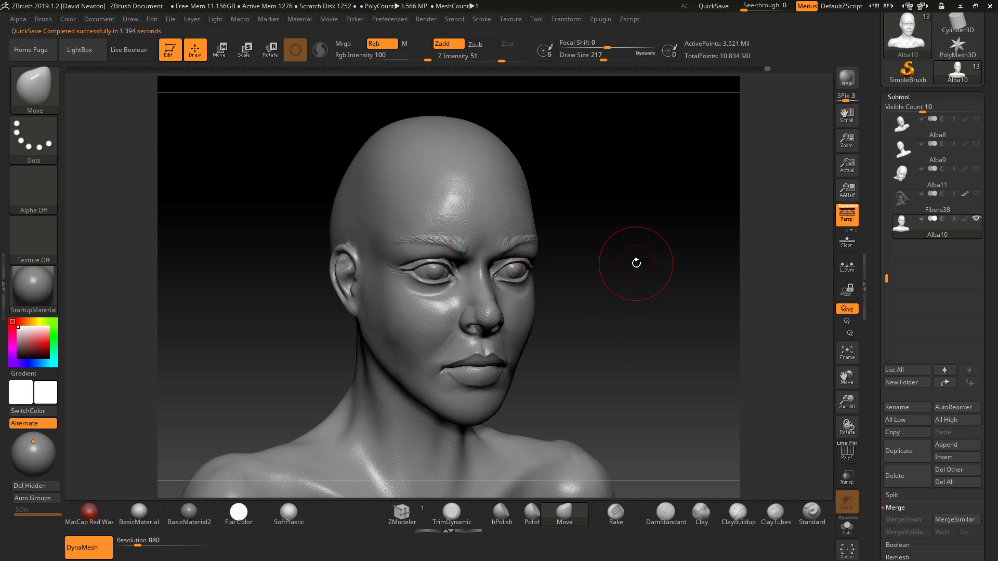
{"action": "left_click_drag", "start_coordinate": [444, 177], "coordinate": [468, 195], "text": "shift"}
{"action": "mouse_move", "coordinate": [648, 271]}
{"action": "left_mouse_down"}
{"action": "mouse_move", "coordinate": [661, 297]}
{"action": "mouse_move", "coordinate": [648, 248]}
{"action": "left_mouse_up"}
{"action": "left_click_drag", "start_coordinate": [995, 394], "coordinate": [988, 334]}
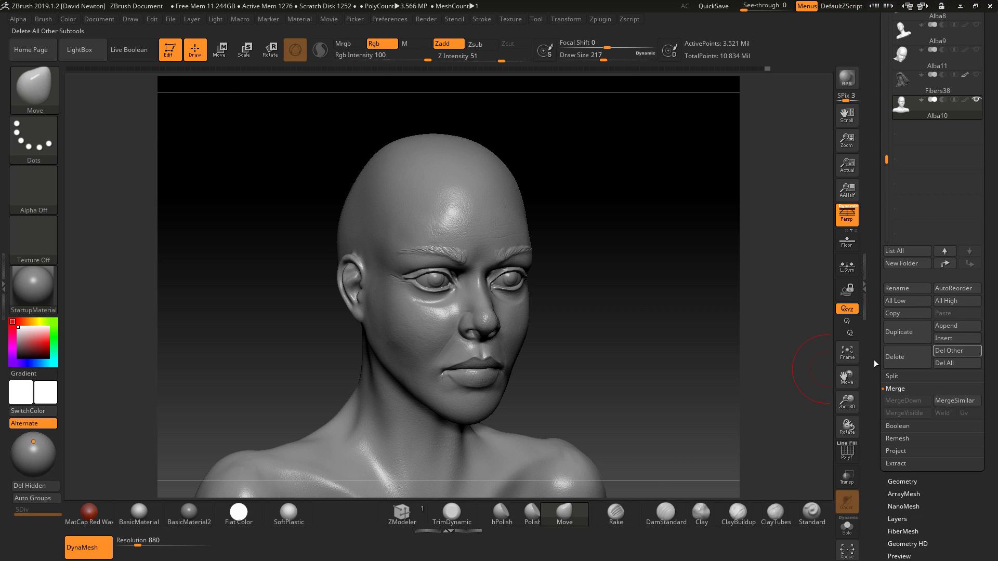
{"action": "mouse_move", "coordinate": [902, 114]}
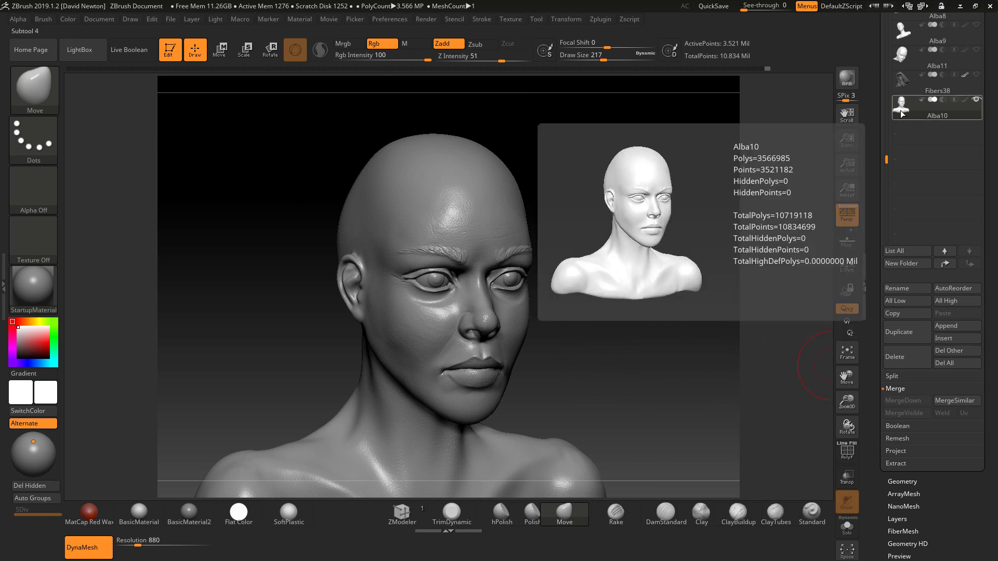
{"action": "scroll", "coordinate": [923, 101], "scroll_direction": "up", "scroll_amount": 2}
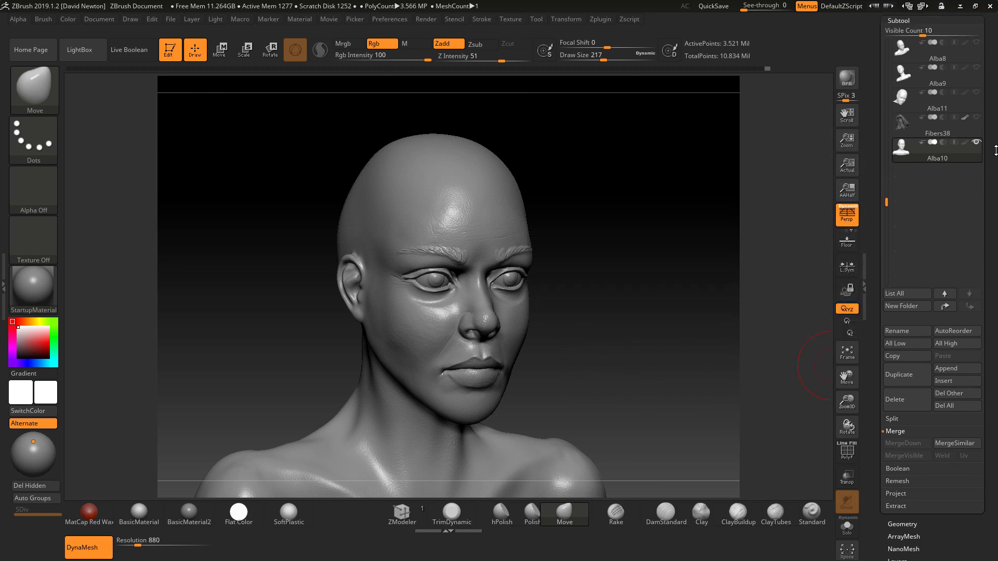
{"action": "left_click", "coordinate": [976, 118]}
{"action": "left_click", "coordinate": [977, 118]}
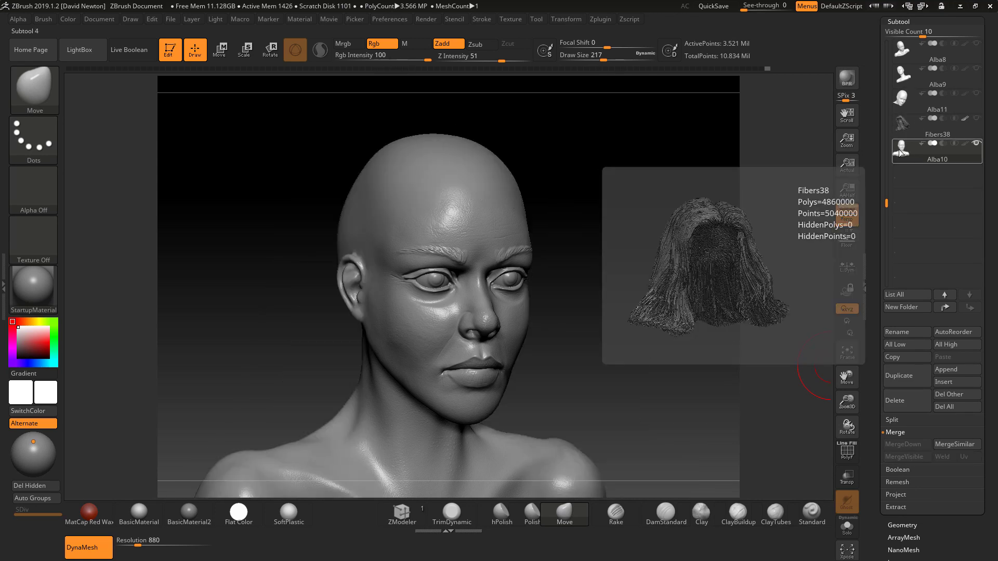
Duplicate the Alba10 bust subtool and rename the original HIGHRES_DYBAMESH.
{"action": "left_click", "coordinate": [908, 381]}
{"action": "mouse_move", "coordinate": [919, 157]}
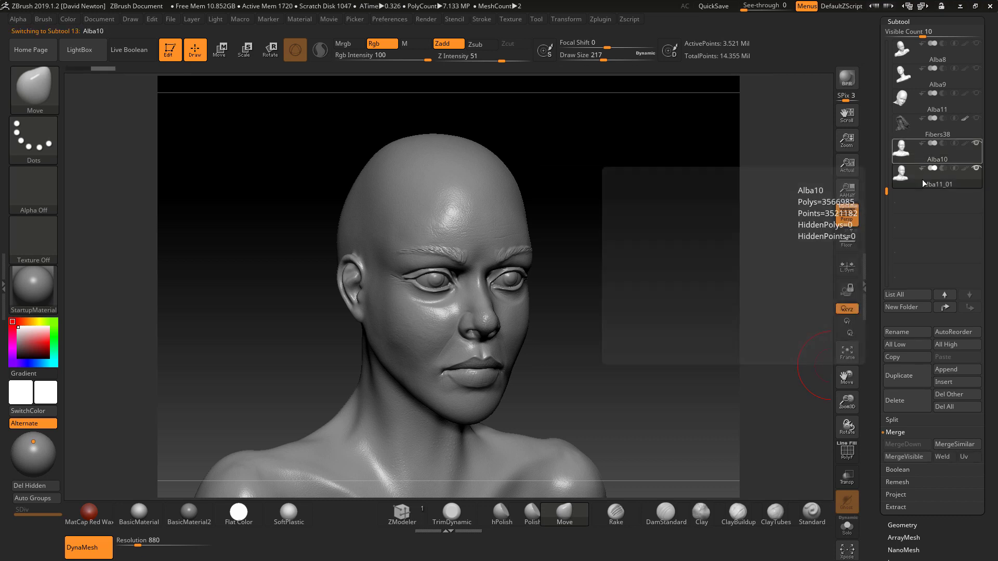
{"action": "left_click", "coordinate": [905, 332]}
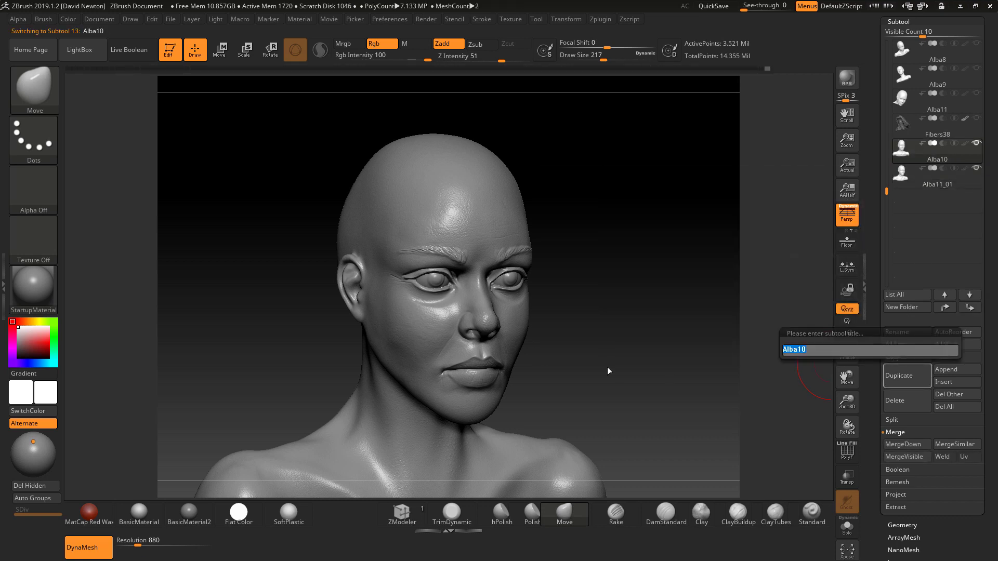
{"action": "type", "text": "fdy"}
{"action": "key", "text": "BackSpace"}
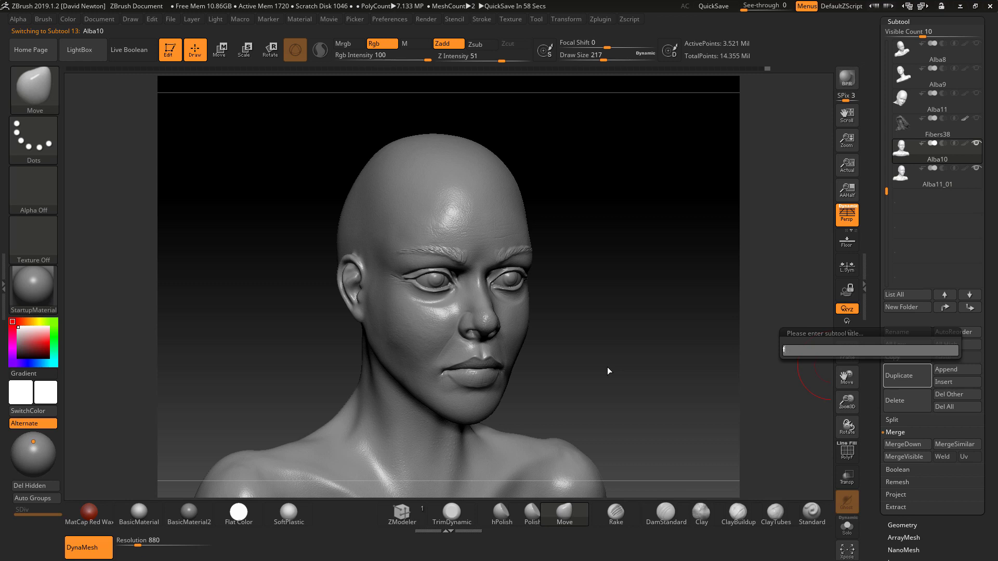
{"action": "type", "text": "HIGR"}
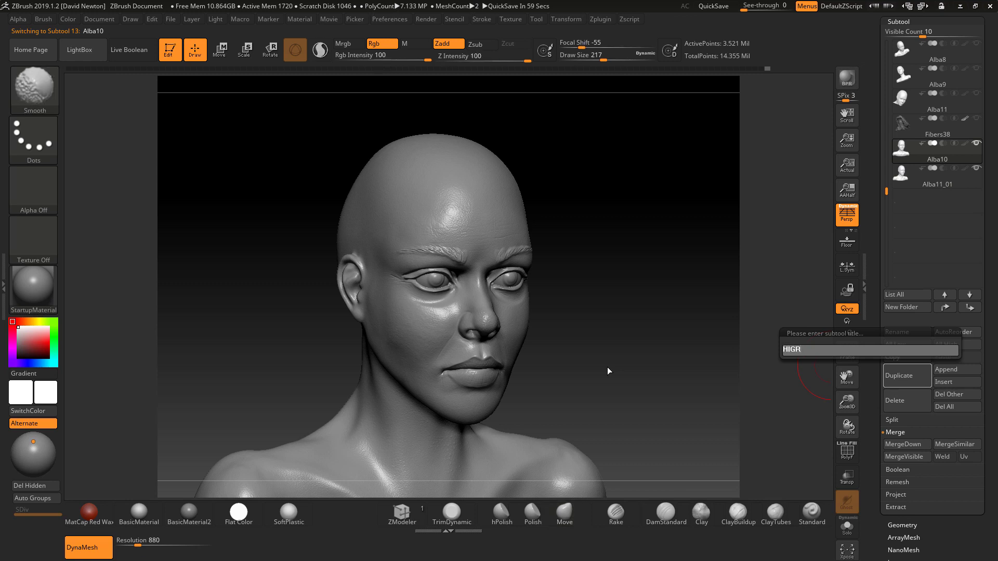
{"action": "key", "text": "BackSpace"}
{"action": "type", "text": "HRES_DYBA"}
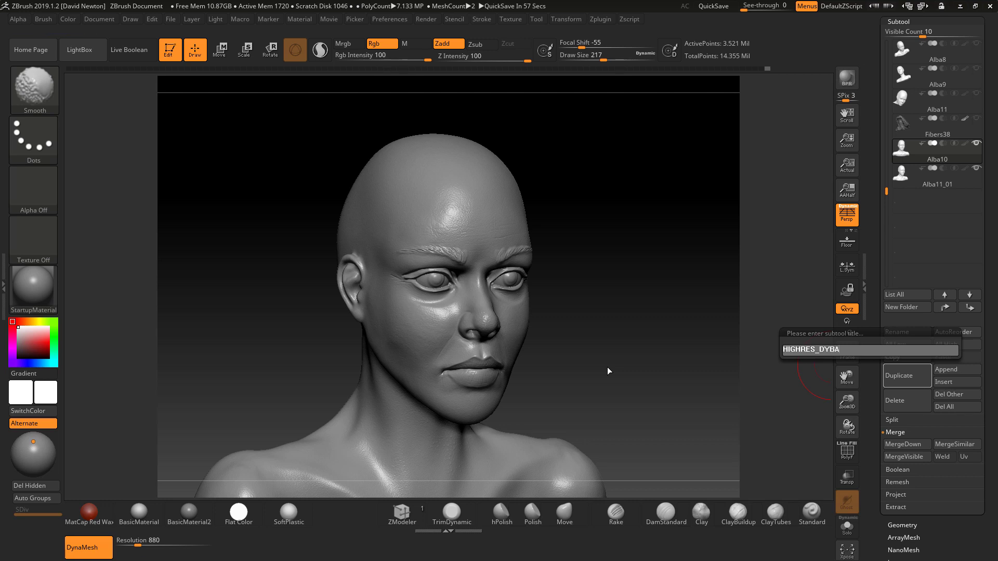
{"action": "type", "text": "MESH"}
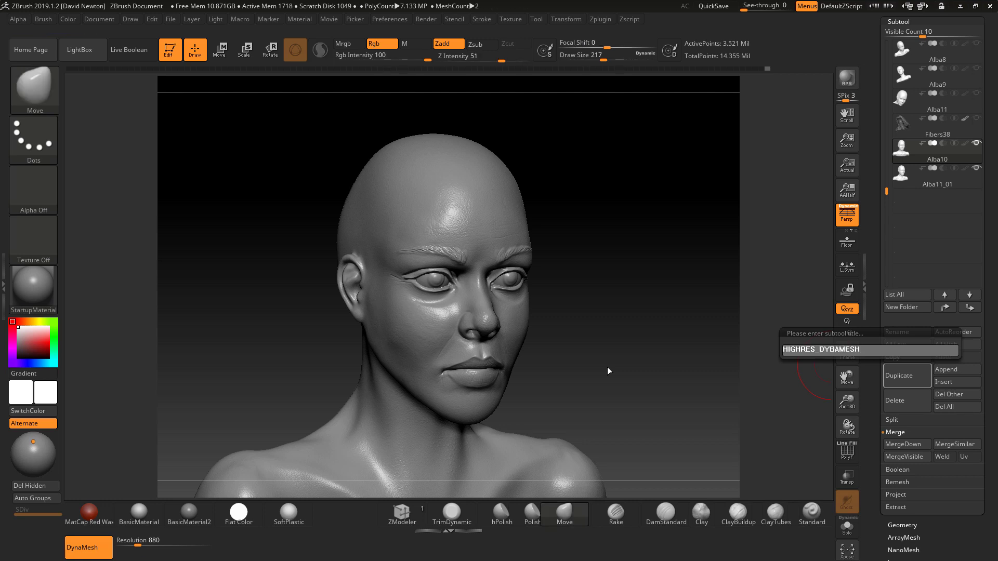
{"action": "key", "text": "Return"}
Rename the duplicated bust subtool LOW and hide the HIGHRES_DYBAMESH subtool.
{"action": "left_click", "coordinate": [918, 178]}
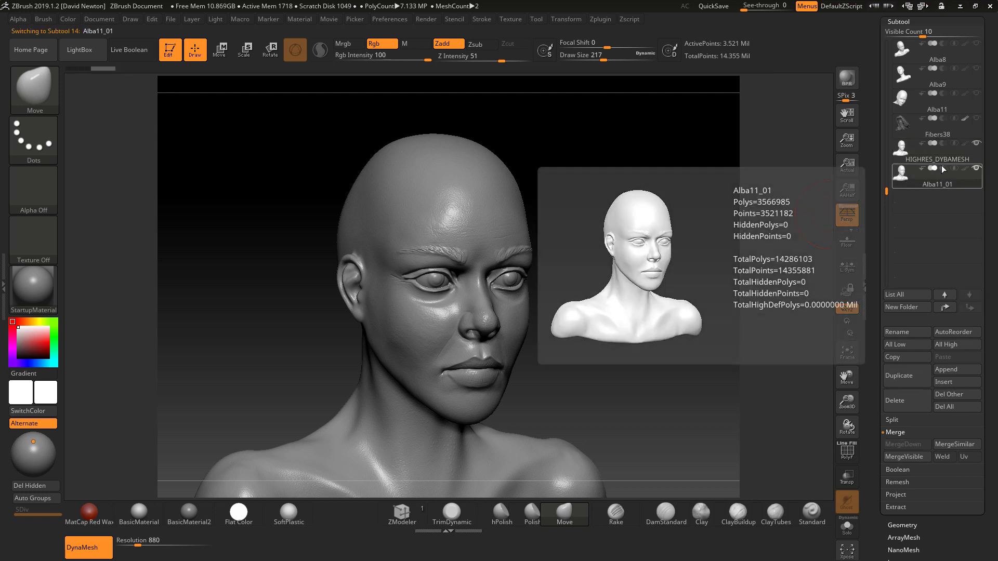
{"action": "left_click", "coordinate": [897, 332]}
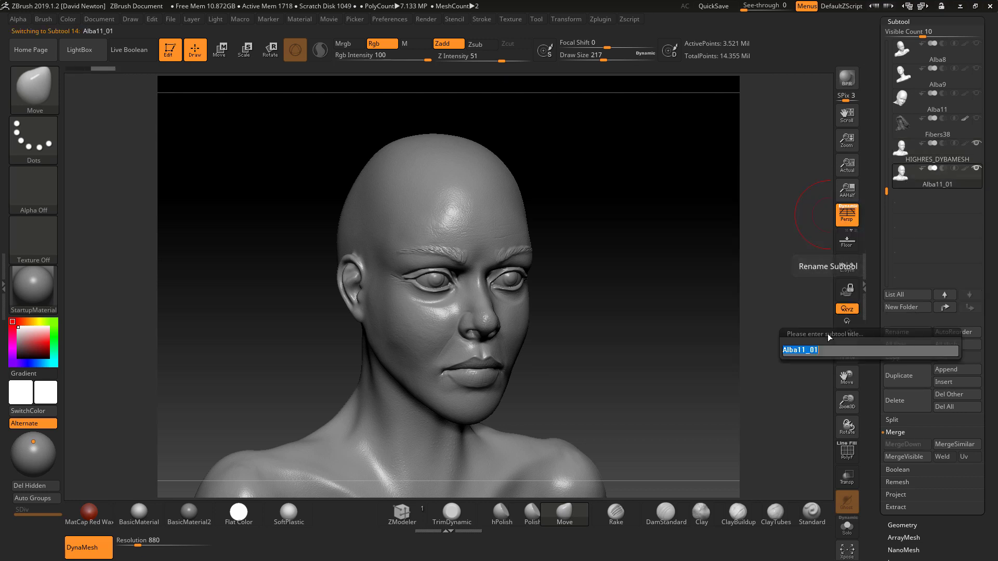
{"action": "type", "text": "LOW"}
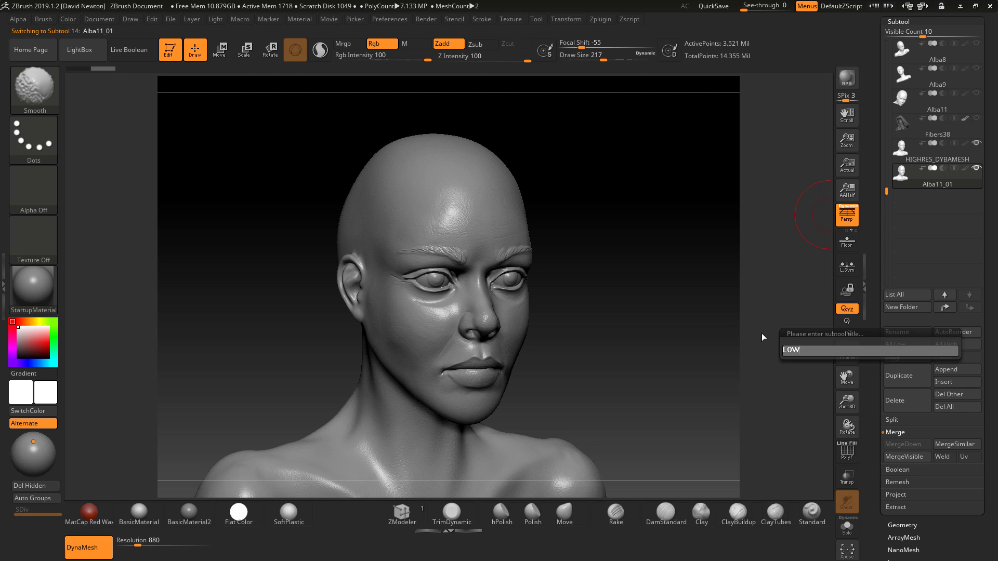
{"action": "key", "text": "Return"}
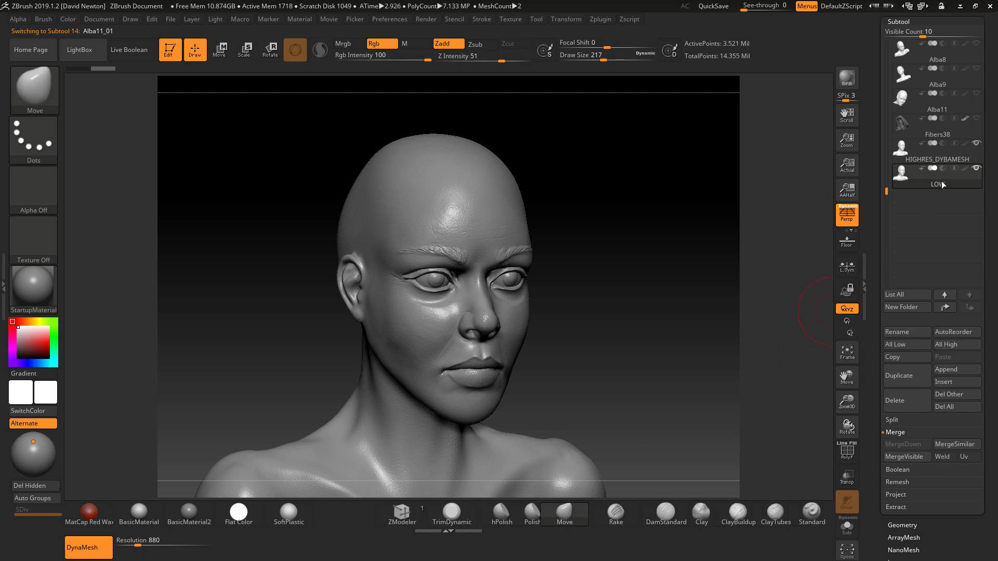
{"action": "left_click", "coordinate": [976, 143]}
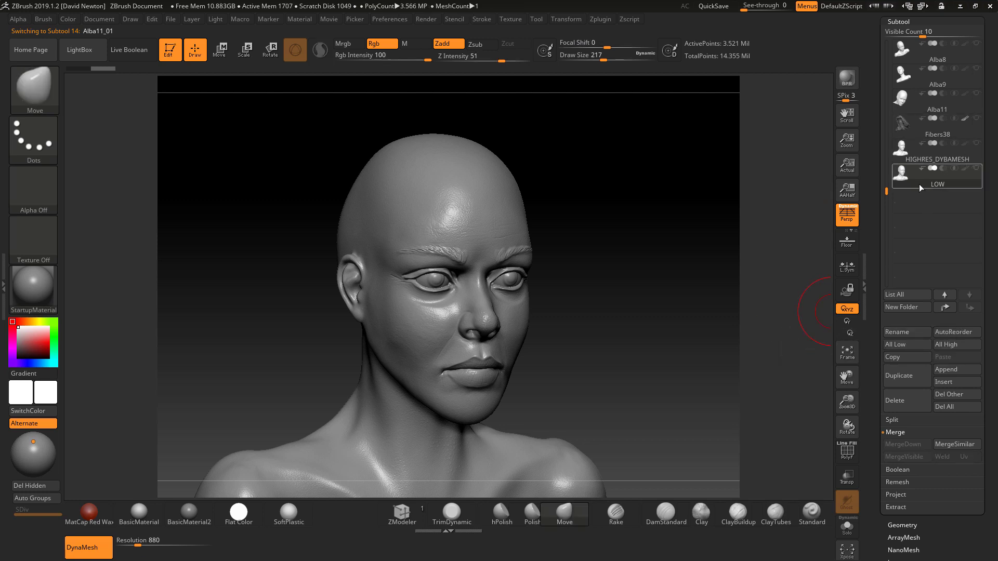
Turn off DynaMesh for the LOW subtool and open its ZRemesher settings.
{"action": "left_click_drag", "start_coordinate": [690, 314], "coordinate": [691, 364]}
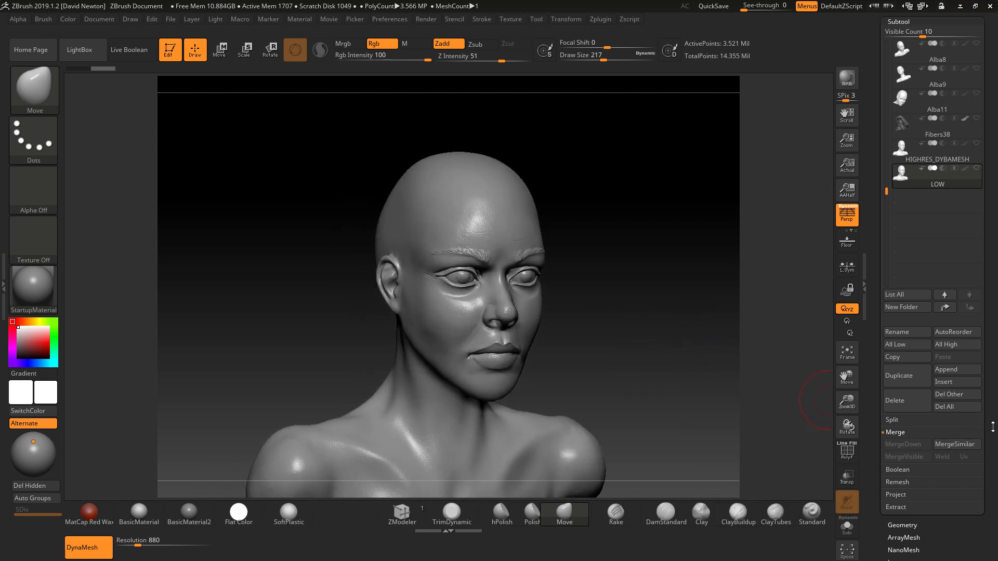
{"action": "scroll", "coordinate": [992, 427], "scroll_direction": "down", "scroll_amount": 10}
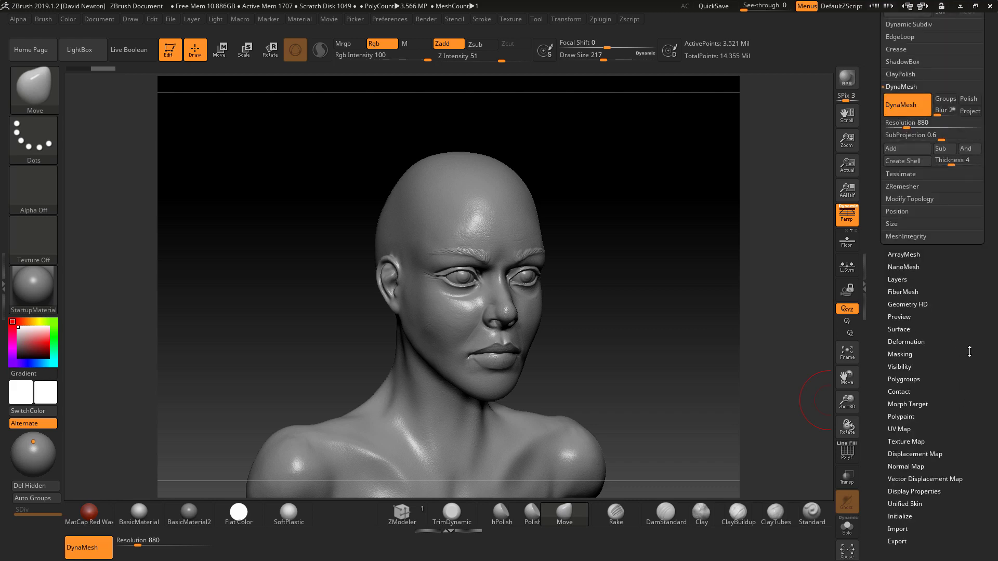
{"action": "scroll", "coordinate": [970, 354], "scroll_direction": "up", "scroll_amount": 5}
{"action": "left_click", "coordinate": [905, 280]}
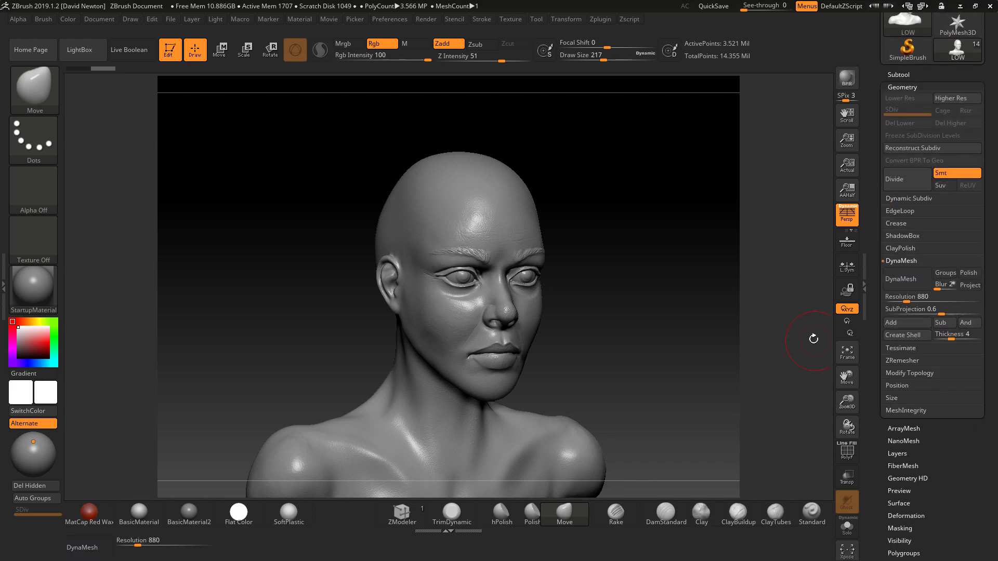
{"action": "left_click", "coordinate": [903, 361]}
{"action": "left_click", "coordinate": [902, 361]}
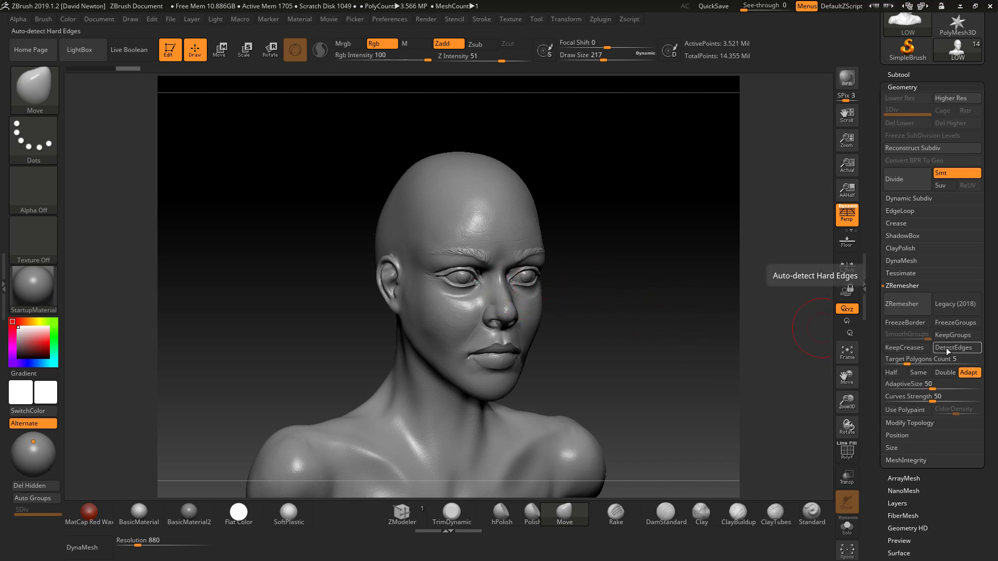
Inspect the LOW bust's dense wireframe and polygroups using the polyframe display, and hide the display again.
{"action": "left_click", "coordinate": [851, 456]}
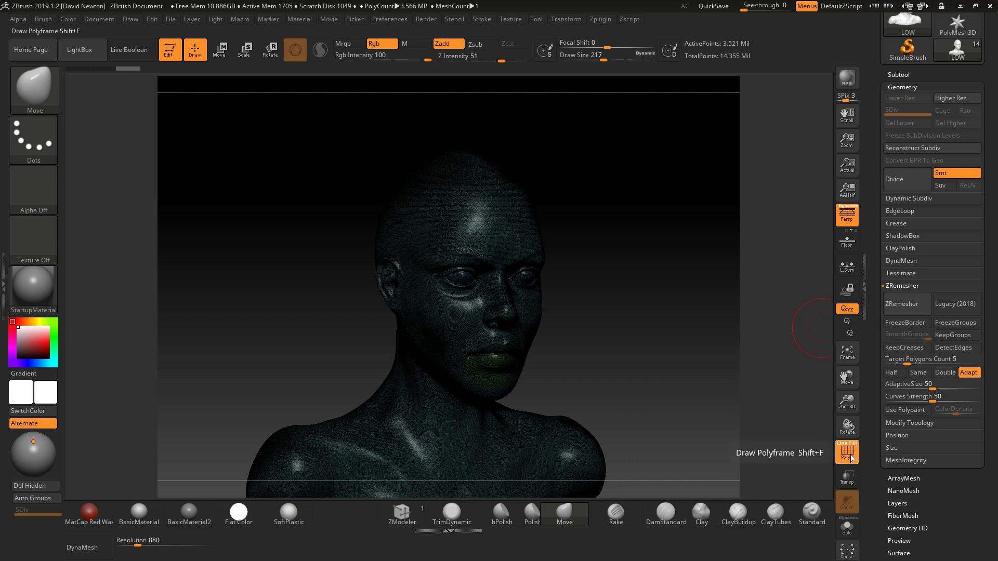
{"action": "left_click", "coordinate": [844, 446]}
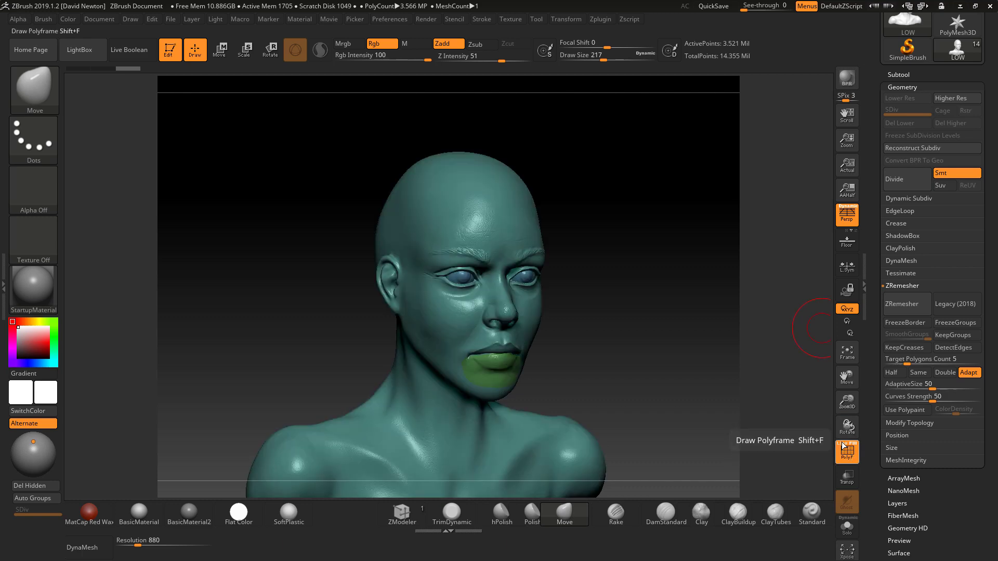
{"action": "left_click", "coordinate": [844, 446]}
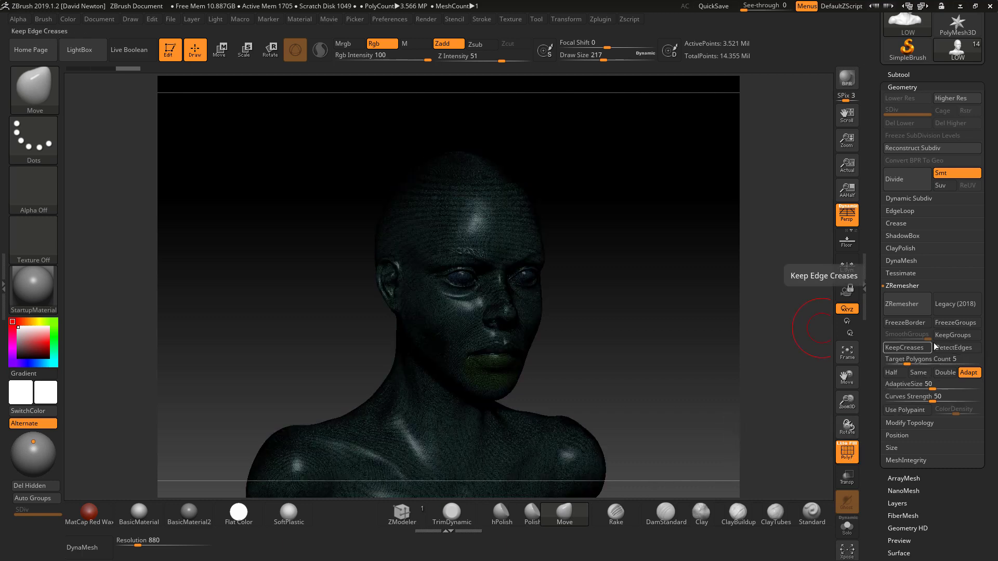
{"action": "left_click", "coordinate": [855, 450]}
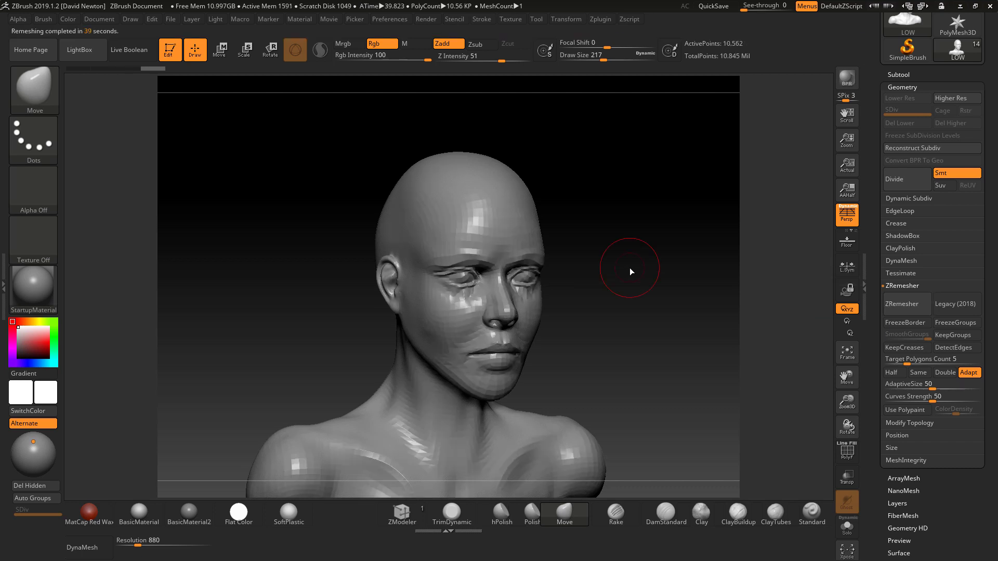
Show the polyframe on the remeshed LOW bust and examine its topology from the front and side.
{"action": "mouse_move", "coordinate": [671, 276]}
{"action": "left_mouse_down"}
{"action": "mouse_move", "coordinate": [689, 242]}
{"action": "mouse_move", "coordinate": [674, 291]}
{"action": "left_mouse_up"}
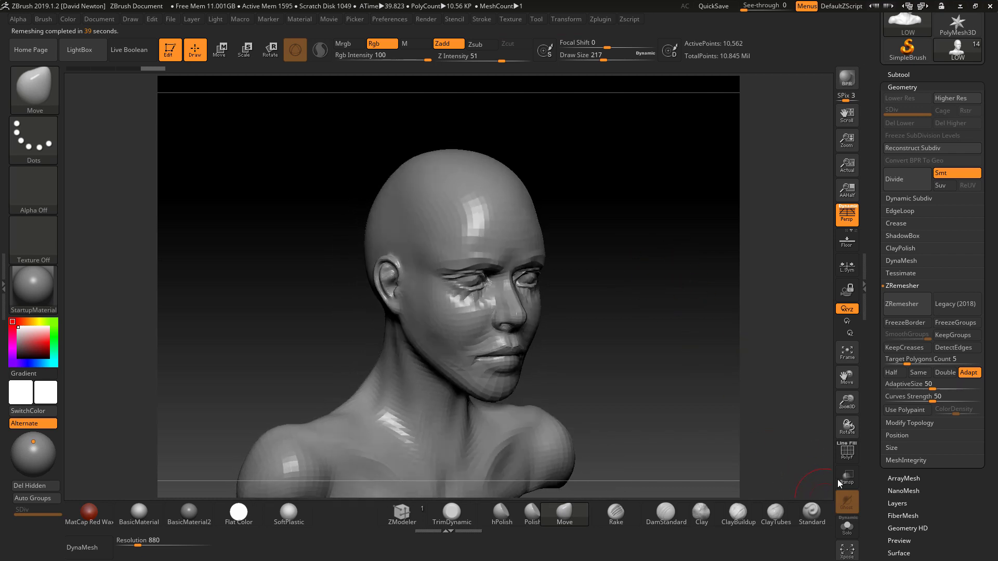
{"action": "left_click", "coordinate": [847, 453]}
{"action": "left_click_drag", "start_coordinate": [697, 345], "coordinate": [677, 336]}
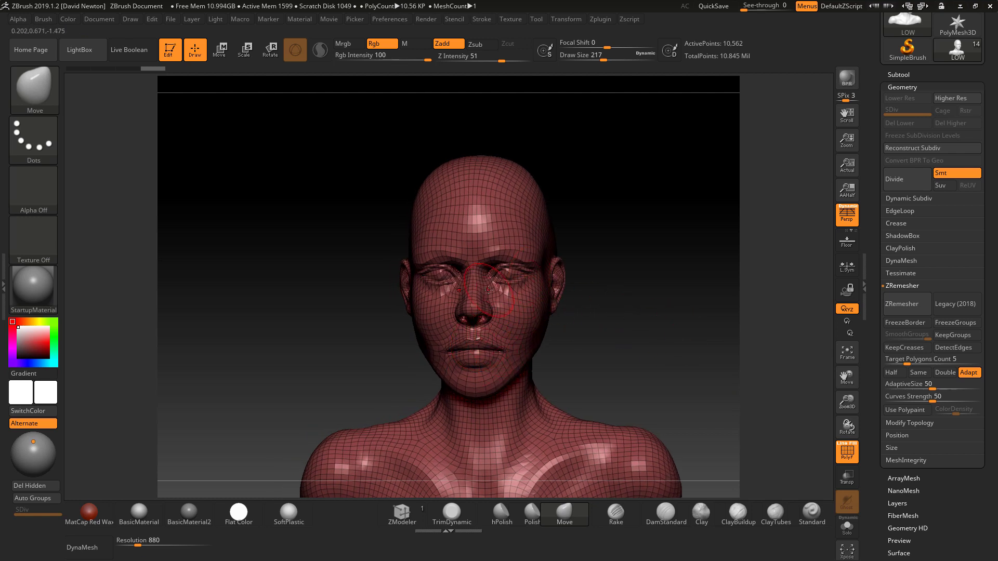
{"action": "left_click_drag", "start_coordinate": [642, 328], "coordinate": [685, 342]}
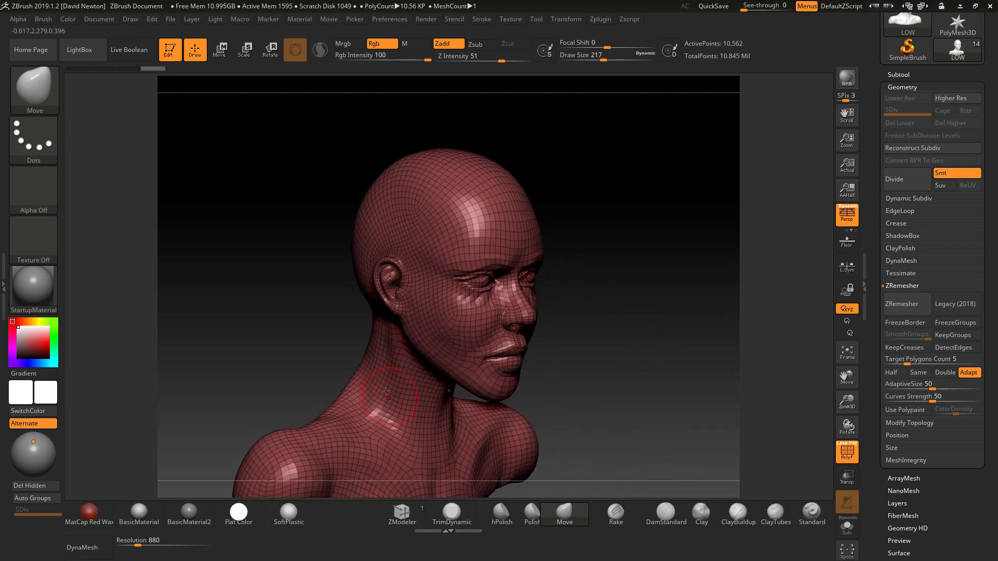
Undo the ZRemesher pass on the LOW bust and face the bust from the front.
{"action": "mouse_move", "coordinate": [624, 364]}
{"action": "left_mouse_down"}
{"action": "mouse_move", "coordinate": [635, 358]}
{"action": "mouse_move", "coordinate": [637, 367]}
{"action": "mouse_move", "coordinate": [648, 342]}
{"action": "mouse_move", "coordinate": [599, 328]}
{"action": "left_mouse_up"}
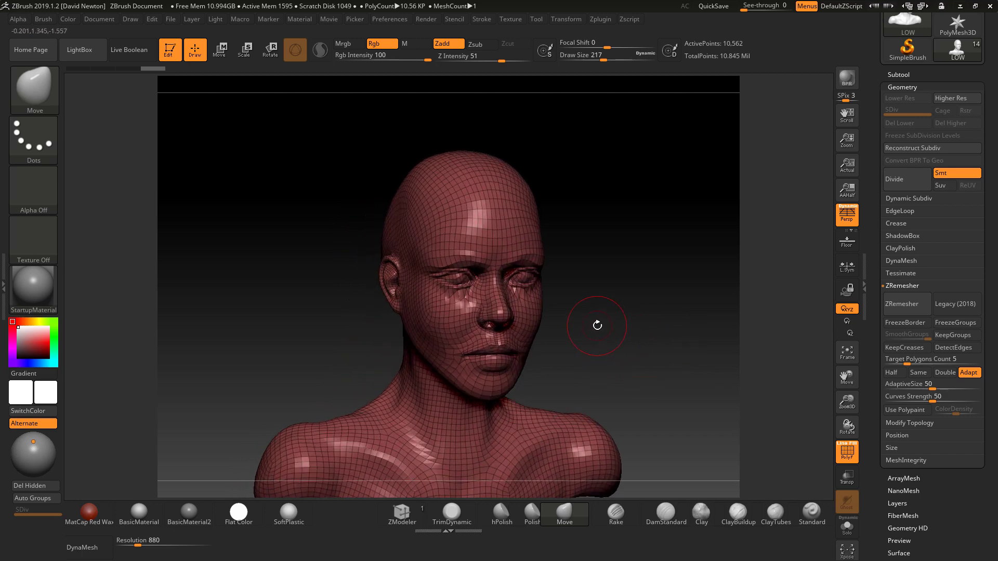
{"action": "key", "text": "ctrl"}
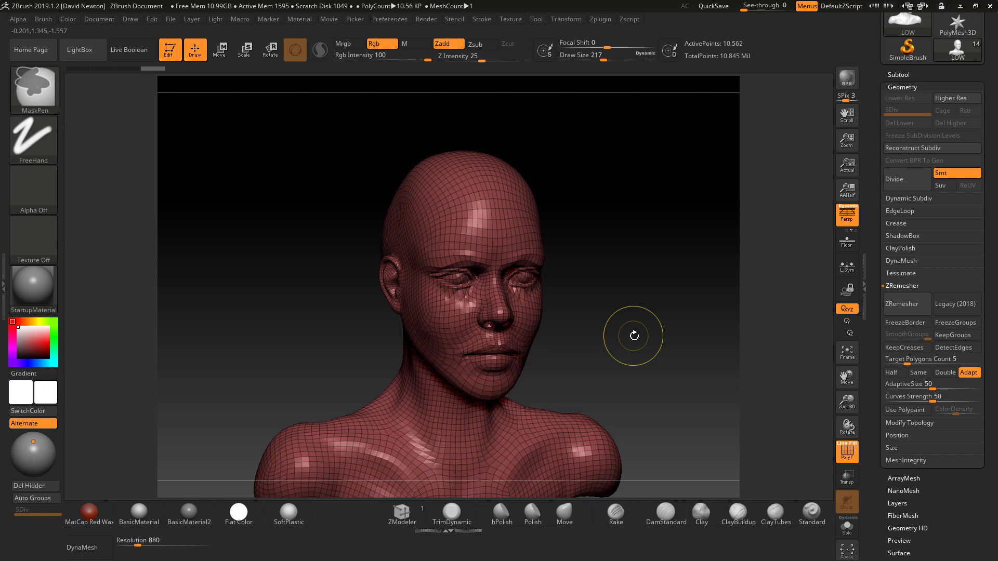
{"action": "key", "text": "d"}
{"action": "key", "text": "d"}
{"action": "key", "text": "d"}
{"action": "key", "text": "d"}
{"action": "left_click_drag", "start_coordinate": [679, 312], "coordinate": [811, 437], "text": "shift"}
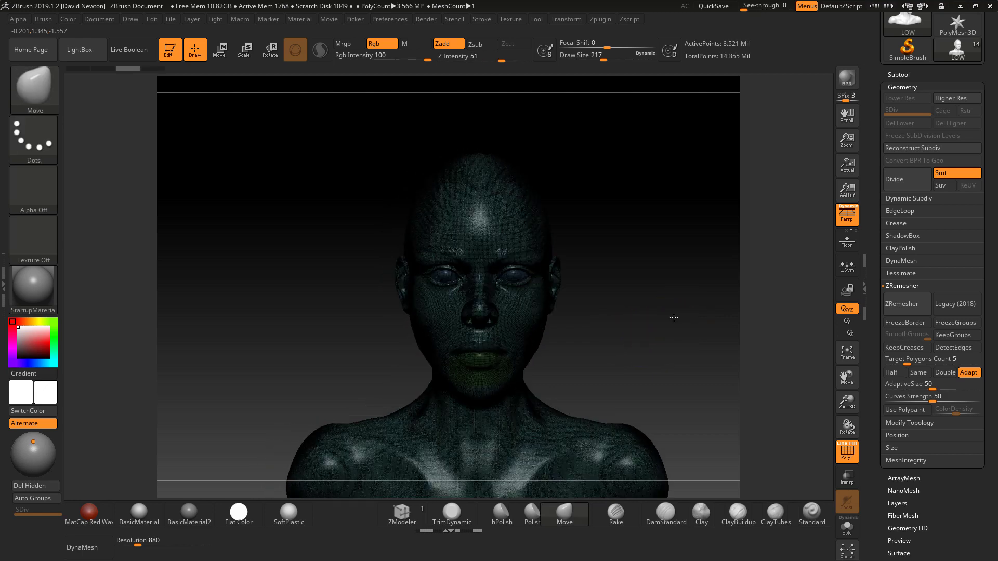
Hide the polyframe display on the LOW bust and set the brush draw size to 120.
{"action": "left_click", "coordinate": [847, 451]}
{"action": "mouse_move", "coordinate": [660, 352]}
{"action": "left_mouse_down"}
{"action": "mouse_move", "coordinate": [669, 350]}
{"action": "mouse_move", "coordinate": [626, 328]}
{"action": "mouse_move", "coordinate": [650, 321]}
{"action": "left_mouse_up"}
{"action": "key", "text": "space"}
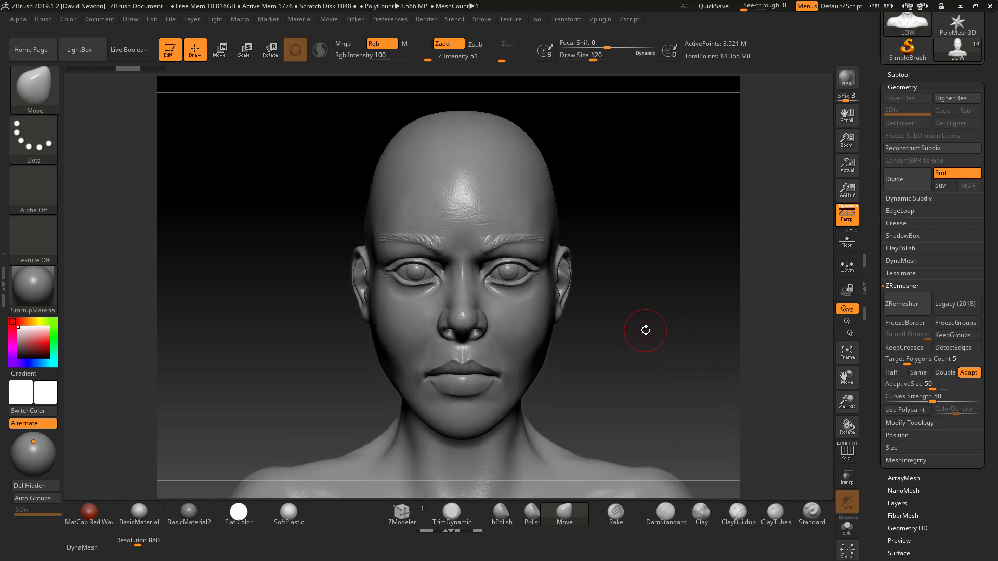
{"action": "key", "text": "b"}
{"action": "key", "text": "g"}
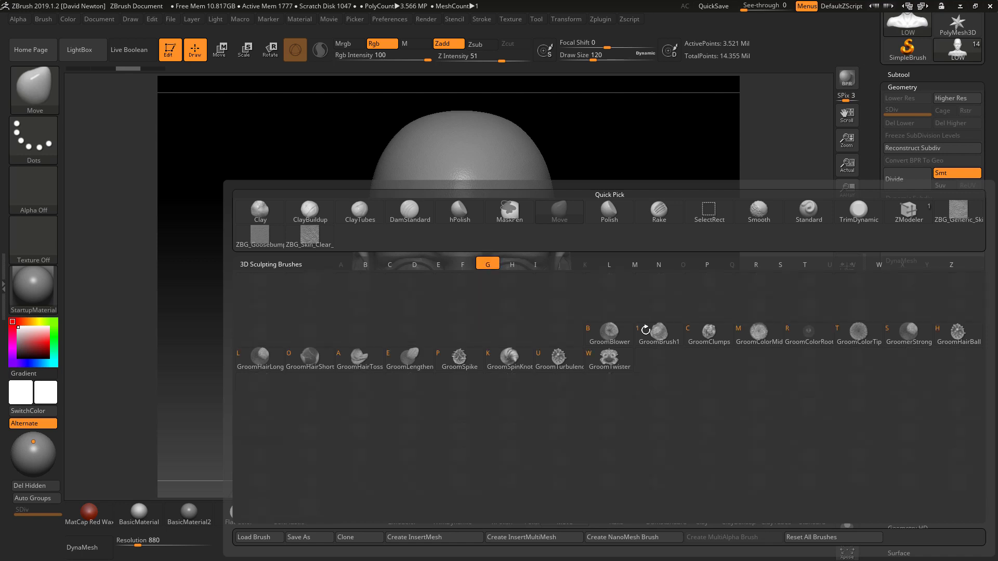
{"action": "key", "text": "b"}
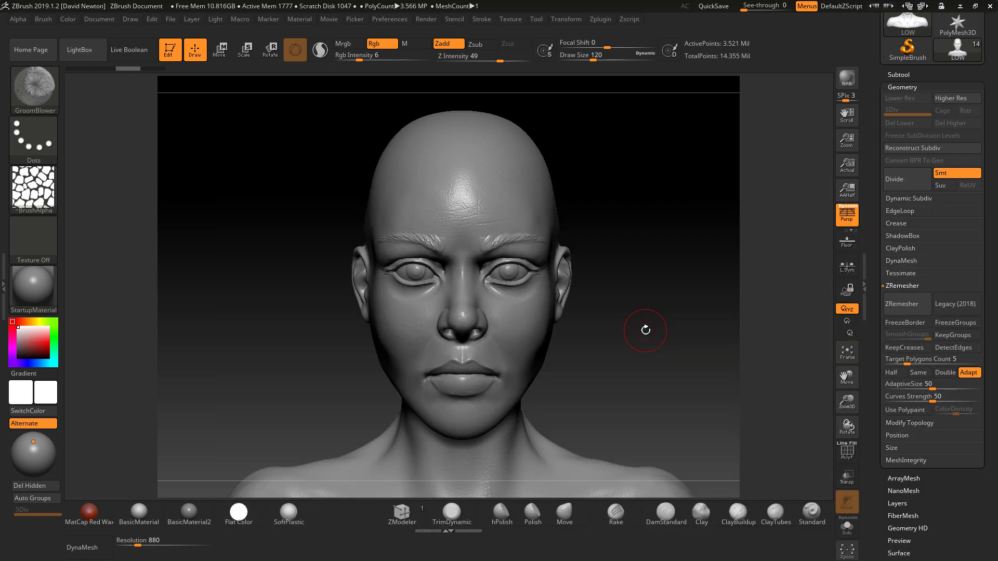
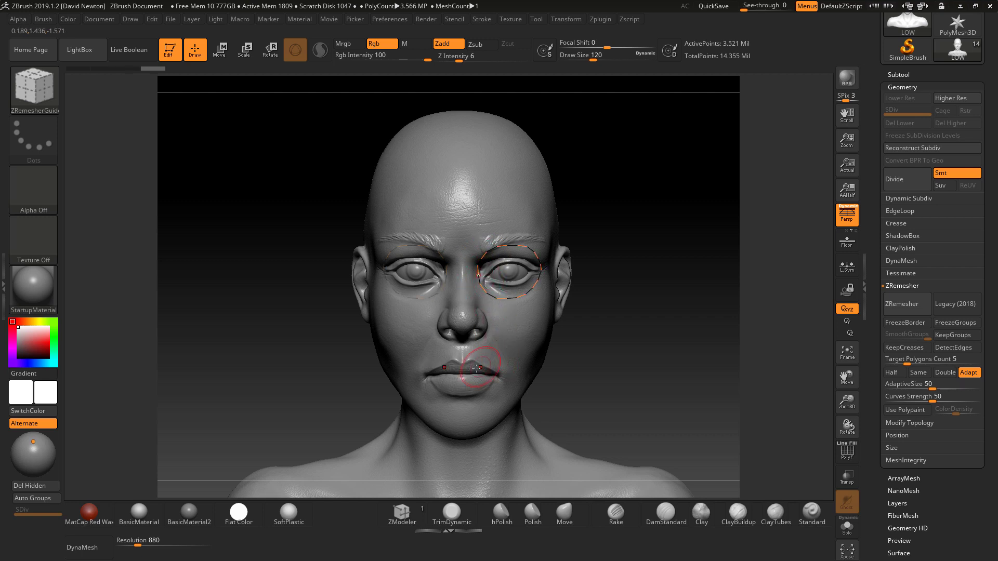
Draw ZRemesherGuides curves around the mouth and, with draw size 54, from between the brows down around the side of the nose.
{"action": "mouse_move", "coordinate": [463, 354]}
{"action": "left_mouse_down"}
{"action": "mouse_move", "coordinate": [500, 360]}
{"action": "mouse_move", "coordinate": [510, 386]}
{"action": "mouse_move", "coordinate": [463, 411]}
{"action": "left_mouse_up"}
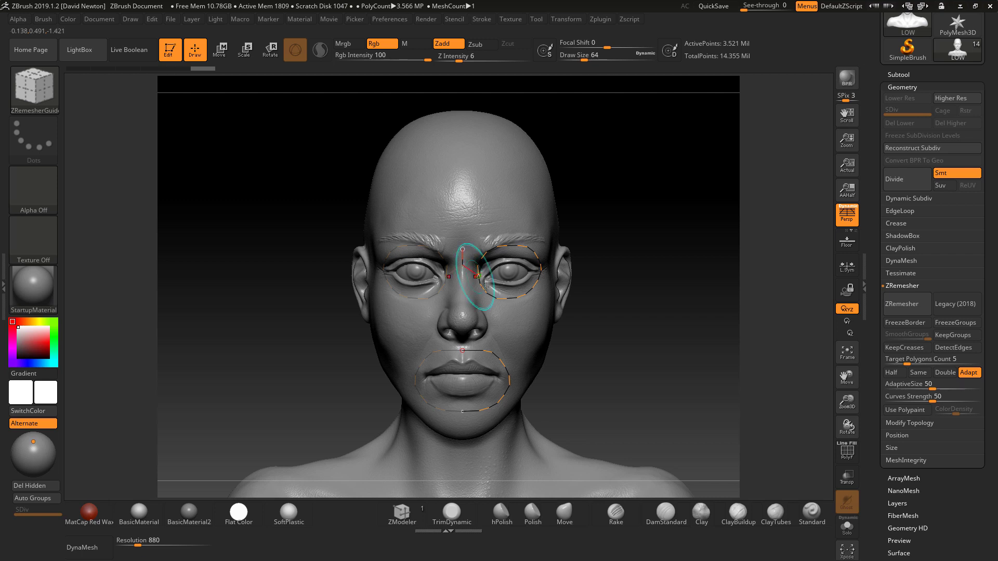
{"action": "left_click_drag", "start_coordinate": [642, 330], "coordinate": [658, 323], "text": "alt"}
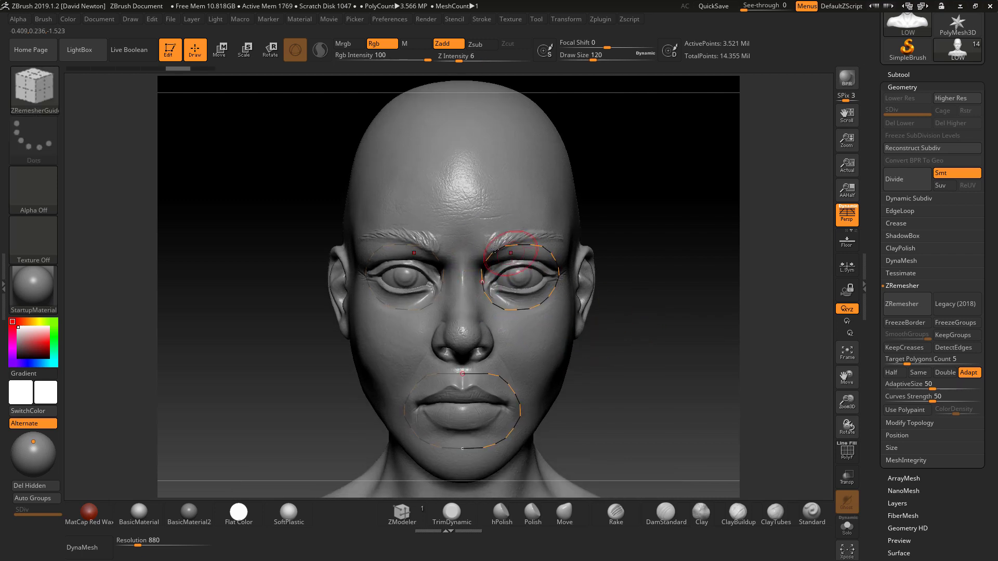
{"action": "key", "text": "space"}
{"action": "mouse_move", "coordinate": [483, 236]}
{"action": "left_mouse_down"}
{"action": "mouse_move", "coordinate": [446, 240]}
{"action": "mouse_move", "coordinate": [432, 338]}
{"action": "mouse_move", "coordinate": [463, 363]}
{"action": "left_mouse_up"}
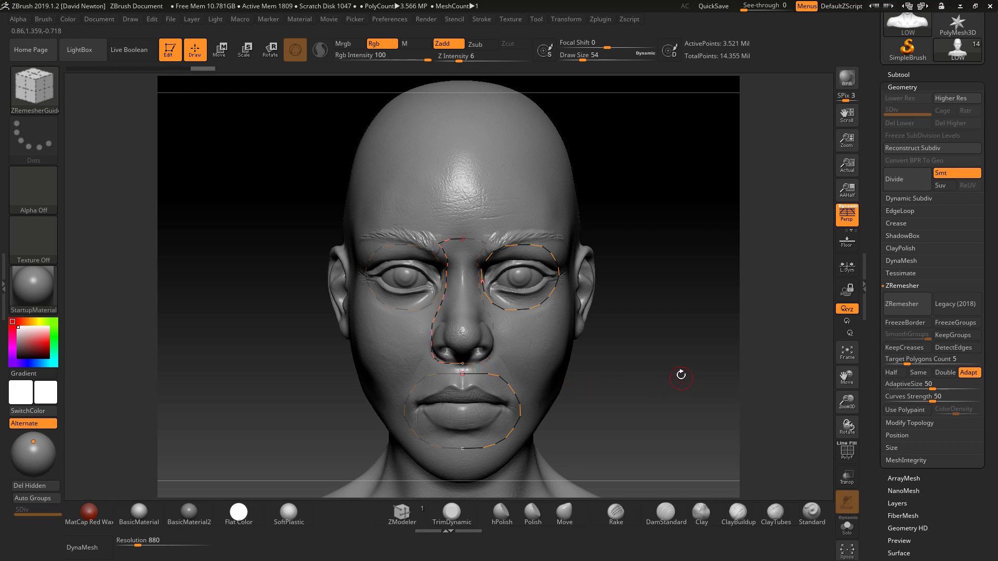
Draw a closed ZRemesher guide curve around the ear on the side of the head.
{"action": "left_click_drag", "start_coordinate": [680, 371], "coordinate": [372, 282]}
{"action": "left_click_drag", "start_coordinate": [494, 281], "coordinate": [528, 283]}
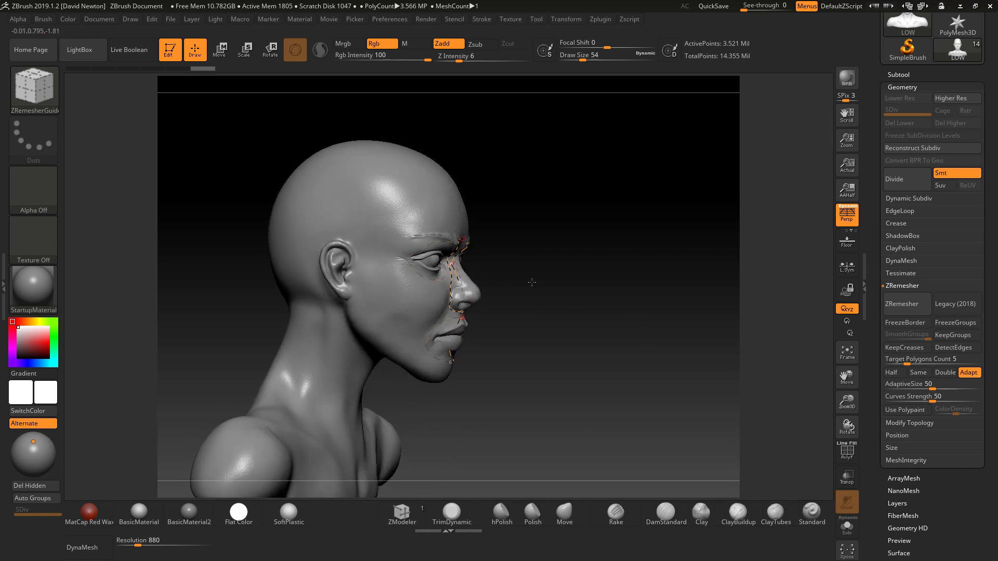
{"action": "mouse_move", "coordinate": [358, 264]}
{"action": "left_mouse_down"}
{"action": "mouse_move", "coordinate": [327, 242]}
{"action": "mouse_move", "coordinate": [319, 261]}
{"action": "mouse_move", "coordinate": [342, 302]}
{"action": "mouse_move", "coordinate": [359, 264]}
{"action": "left_mouse_up"}
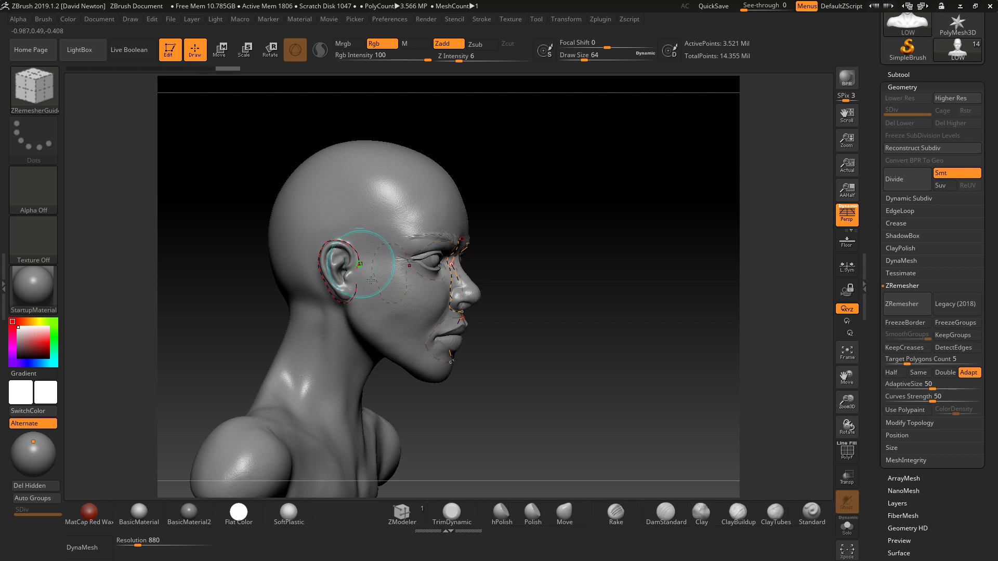
Draw ZRemesher guide curves from the nape down across the neck and from the earlobe along the jawline to the chin.
{"action": "left_click_drag", "start_coordinate": [613, 372], "coordinate": [539, 357]}
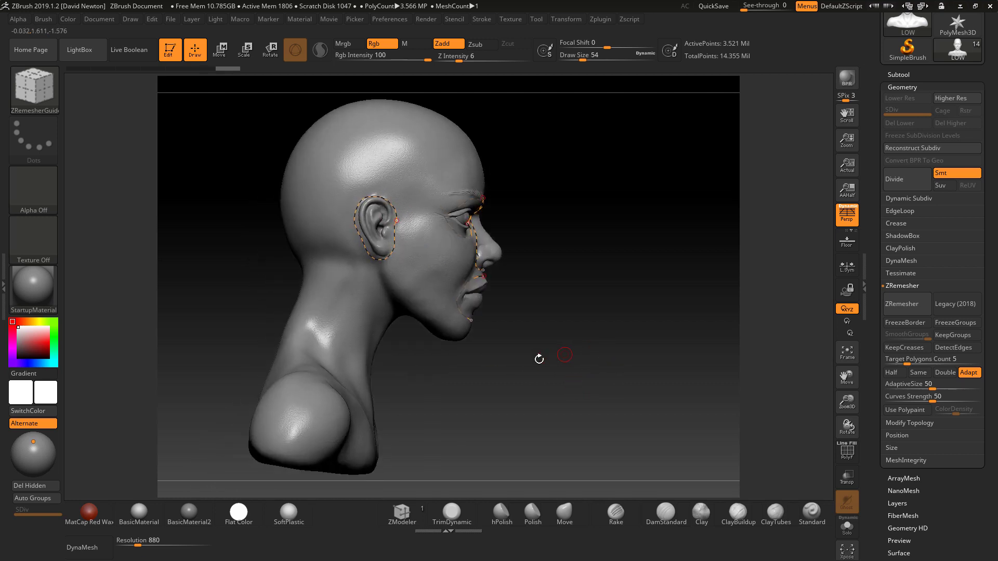
{"action": "mouse_move", "coordinate": [322, 267]}
{"action": "left_mouse_down"}
{"action": "mouse_move", "coordinate": [358, 281]}
{"action": "mouse_move", "coordinate": [387, 320]}
{"action": "left_mouse_up"}
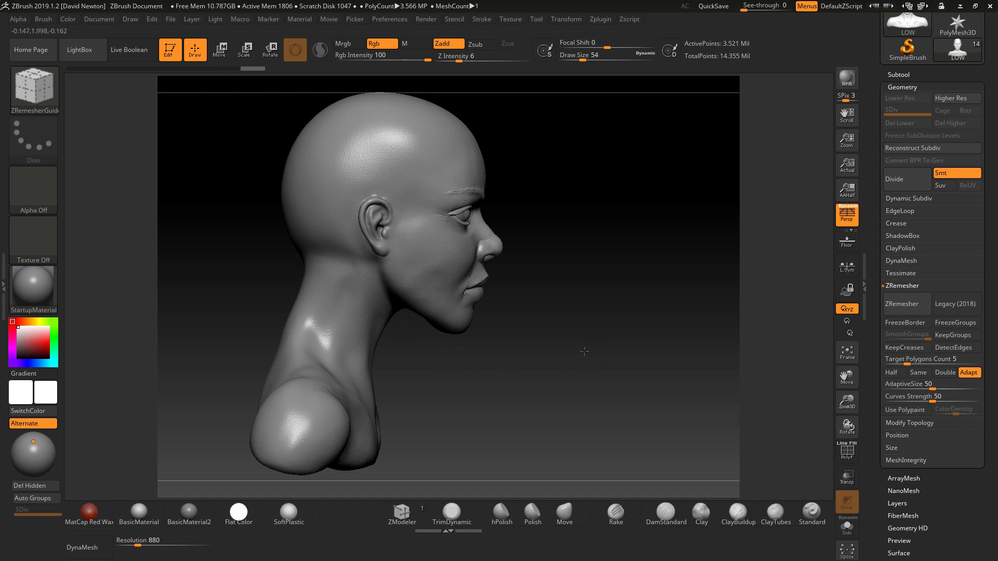
{"action": "mouse_move", "coordinate": [599, 357]}
{"action": "left_mouse_down"}
{"action": "mouse_move", "coordinate": [564, 359]}
{"action": "mouse_move", "coordinate": [592, 353]}
{"action": "mouse_move", "coordinate": [582, 354]}
{"action": "left_mouse_up"}
{"action": "key", "text": "]"}
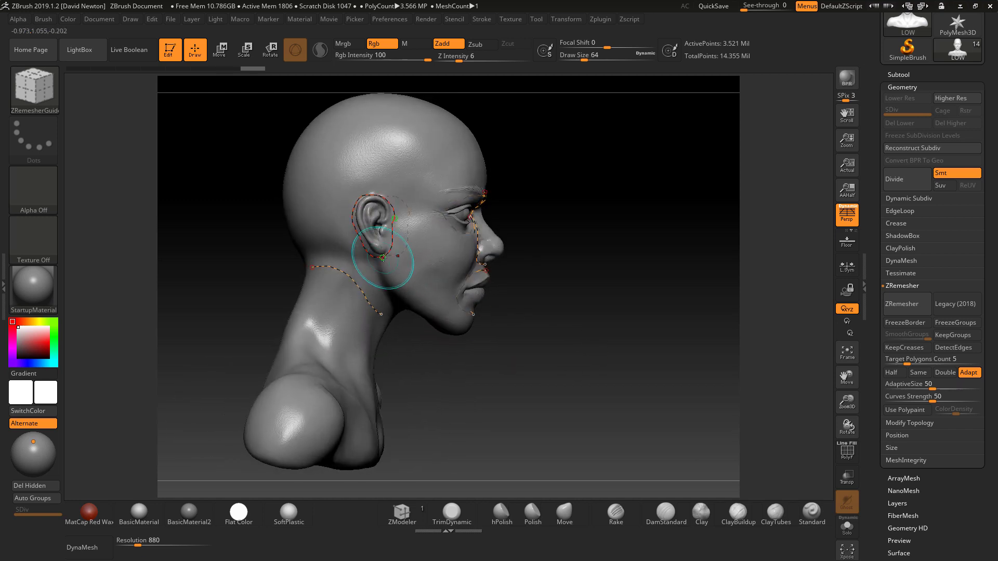
{"action": "mouse_move", "coordinate": [383, 257]}
{"action": "left_mouse_down"}
{"action": "mouse_move", "coordinate": [384, 273]}
{"action": "mouse_move", "coordinate": [453, 326]}
{"action": "left_mouse_up"}
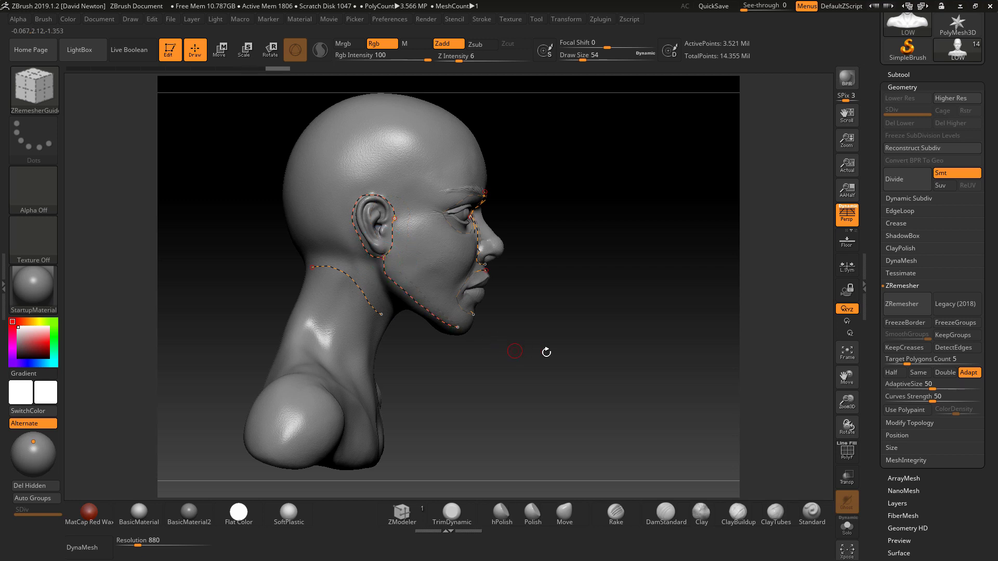
Draw a ZRemesher guide curve from the front of the ear across the cheek to the side of the nose.
{"action": "mouse_move", "coordinate": [606, 351]}
{"action": "left_mouse_down"}
{"action": "mouse_move", "coordinate": [586, 356]}
{"action": "mouse_move", "coordinate": [553, 334]}
{"action": "left_mouse_up"}
{"action": "key", "text": "["}
{"action": "key", "text": "bracketright"}
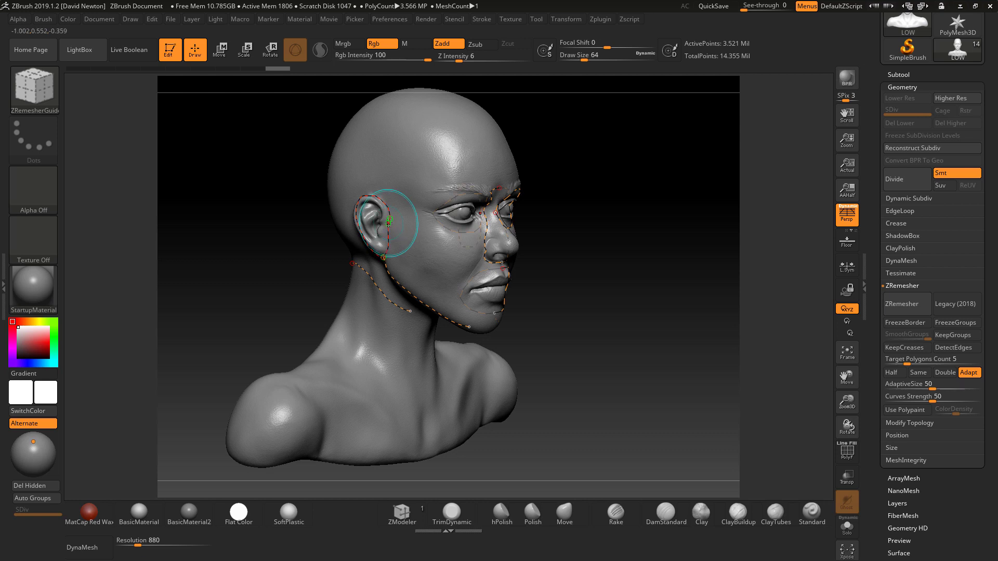
{"action": "mouse_move", "coordinate": [421, 243]}
{"action": "left_mouse_down"}
{"action": "mouse_move", "coordinate": [453, 252]}
{"action": "mouse_move", "coordinate": [486, 238]}
{"action": "left_mouse_up"}
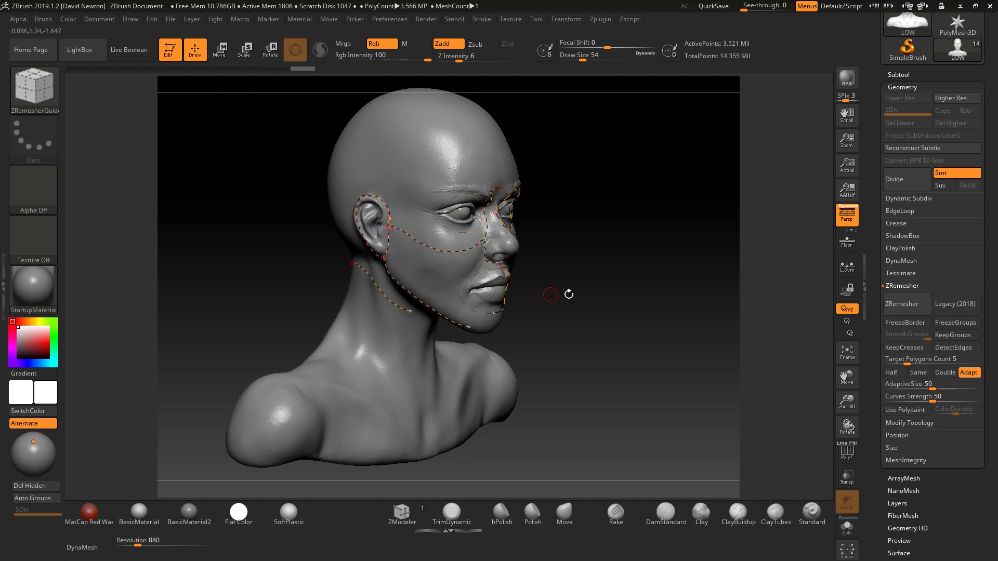
Draw a wide ZRemesher guide curve from the middle of the forehead around the outside of the eye to the nose.
{"action": "key", "text": "bracketleft"}
{"action": "mouse_move", "coordinate": [570, 292]}
{"action": "left_mouse_down"}
{"action": "mouse_move", "coordinate": [551, 289]}
{"action": "mouse_move", "coordinate": [596, 277]}
{"action": "mouse_move", "coordinate": [610, 322]}
{"action": "mouse_move", "coordinate": [598, 314]}
{"action": "left_mouse_up"}
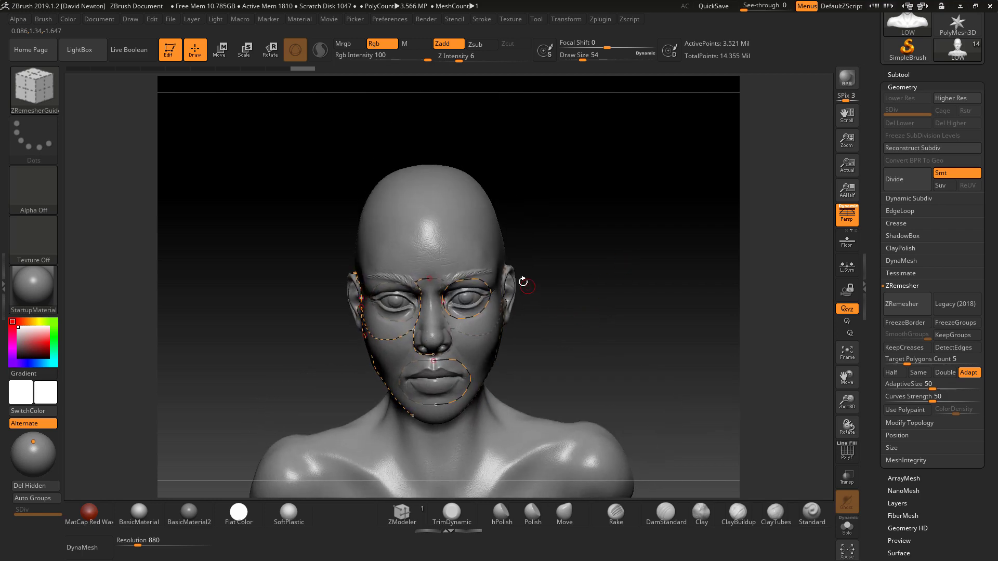
{"action": "left_click_drag", "start_coordinate": [573, 283], "coordinate": [571, 277]}
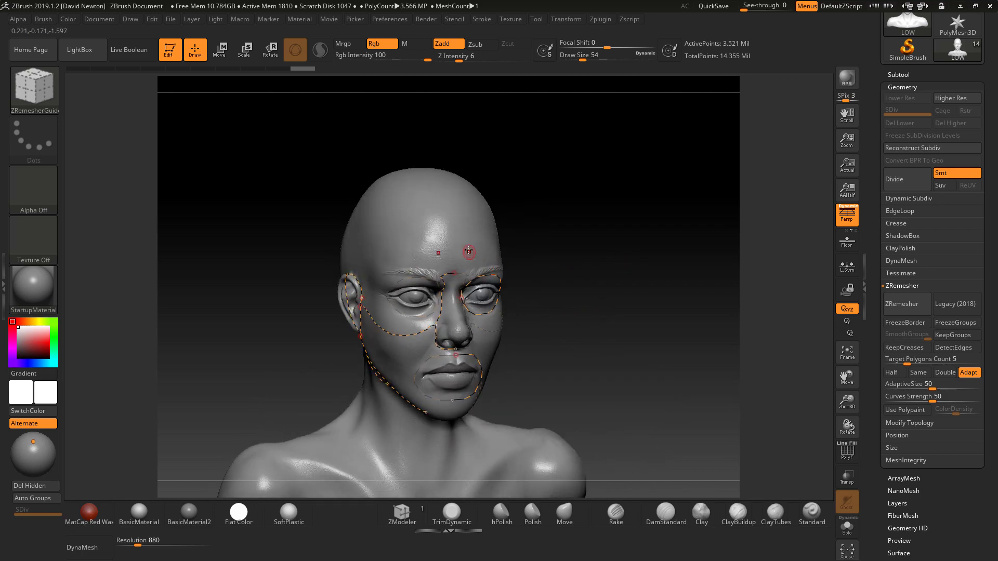
{"action": "mouse_move", "coordinate": [454, 243]}
{"action": "left_mouse_down"}
{"action": "mouse_move", "coordinate": [383, 257]}
{"action": "mouse_move", "coordinate": [375, 271]}
{"action": "mouse_move", "coordinate": [380, 311]}
{"action": "mouse_move", "coordinate": [412, 319]}
{"action": "mouse_move", "coordinate": [441, 311]}
{"action": "left_mouse_up"}
Set the ZRemesher Curves Strength to 70 and remesh the LOW bust along the drawn guides.
{"action": "mouse_move", "coordinate": [603, 304]}
{"action": "left_mouse_down"}
{"action": "mouse_move", "coordinate": [626, 326]}
{"action": "mouse_move", "coordinate": [598, 294]}
{"action": "left_mouse_up"}
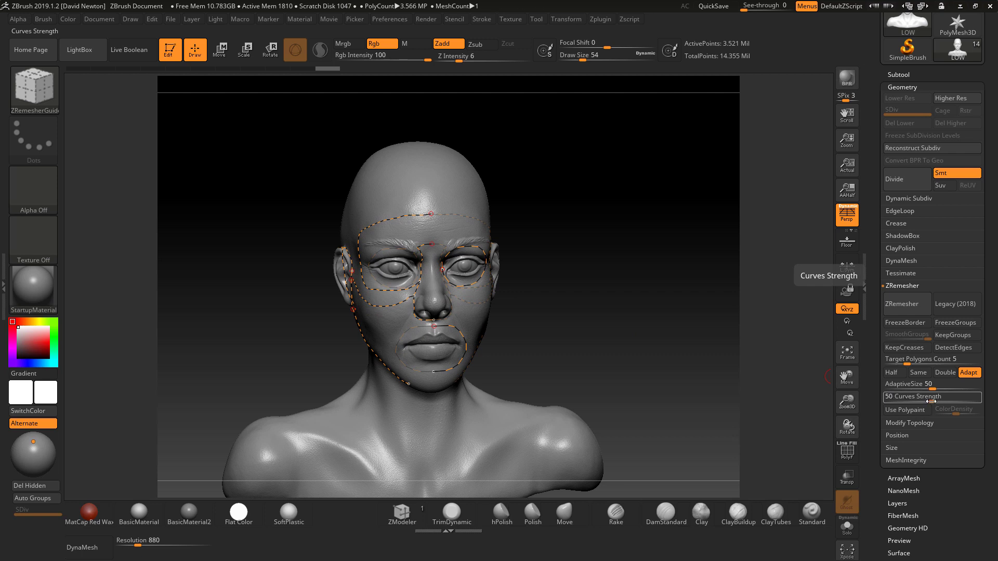
{"action": "left_click_drag", "start_coordinate": [931, 402], "coordinate": [935, 402]}
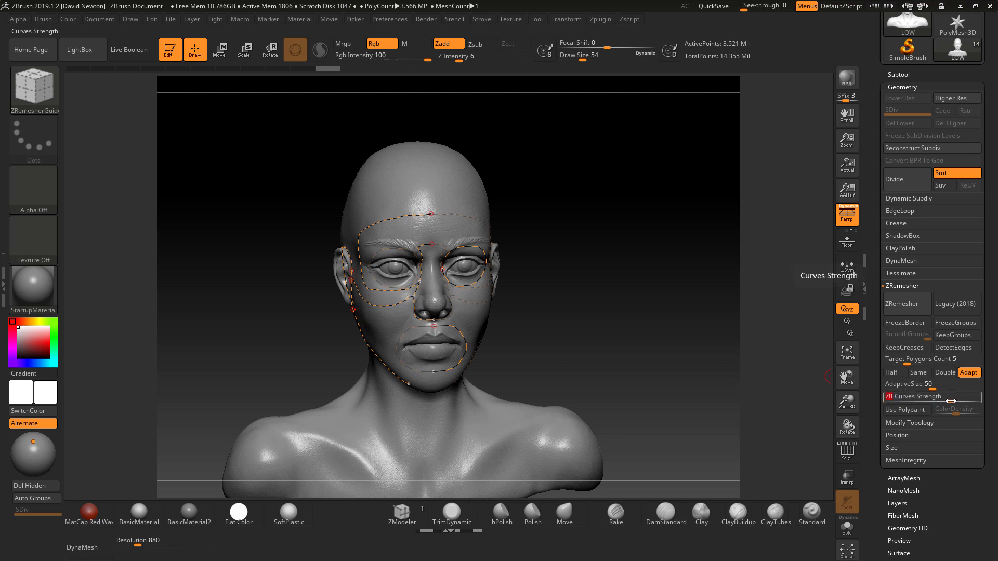
{"action": "left_click", "coordinate": [897, 308]}
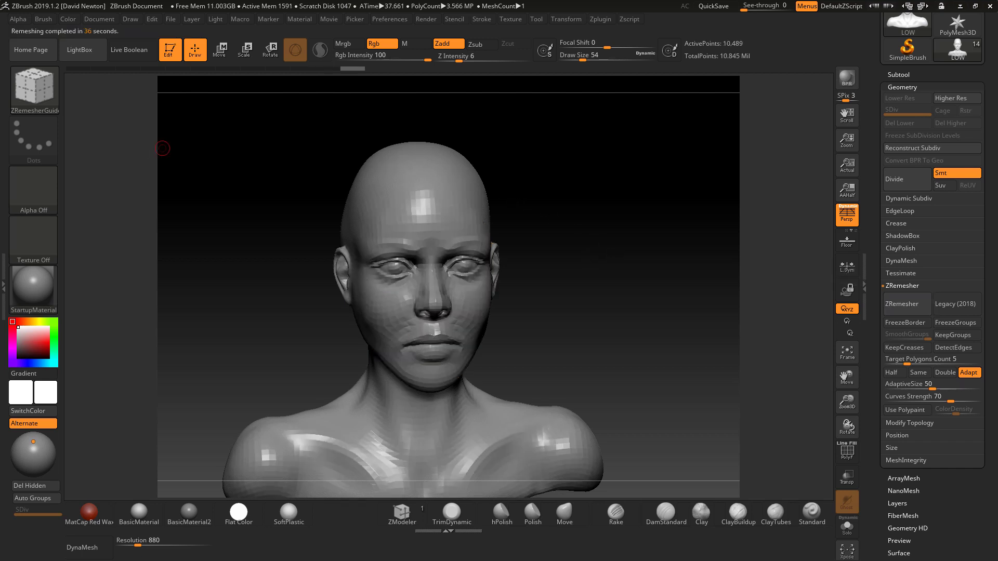
Examine the guided remesh's edge flow from the front, three-quarter and side views using the polyframe display, and hide the display again.
{"action": "left_click", "coordinate": [847, 451]}
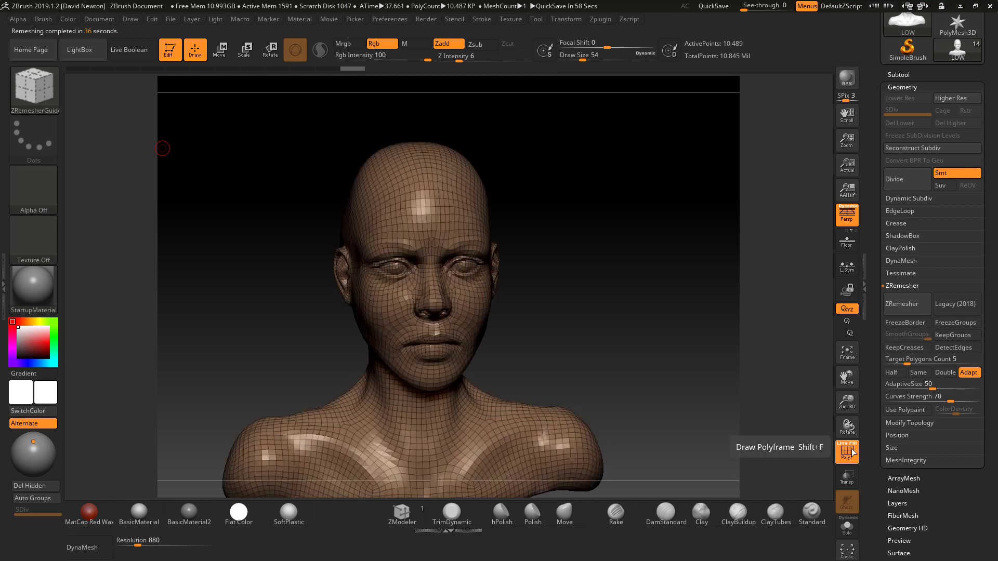
{"action": "left_click_drag", "start_coordinate": [738, 410], "coordinate": [588, 335]}
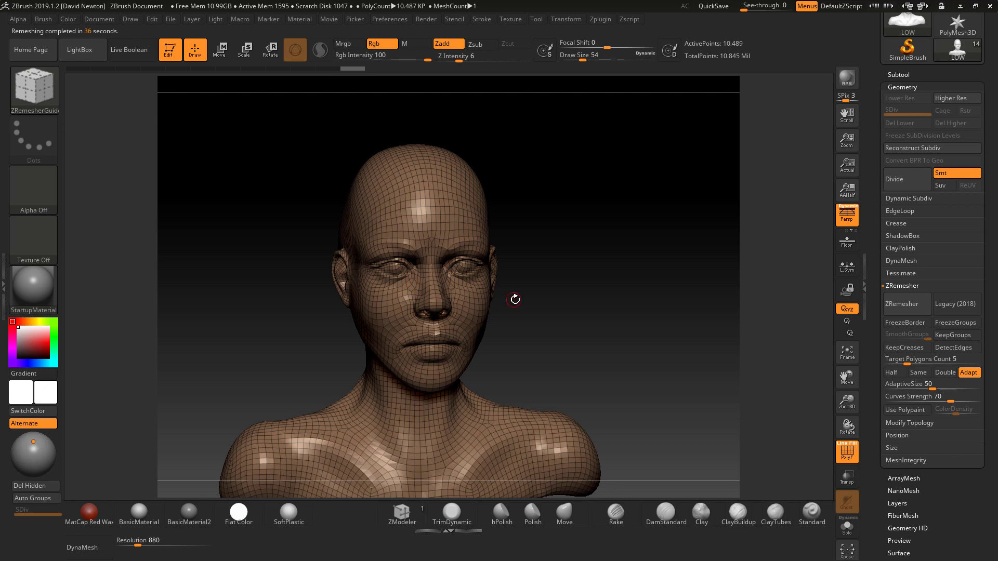
{"action": "left_click_drag", "start_coordinate": [515, 300], "coordinate": [411, 306]}
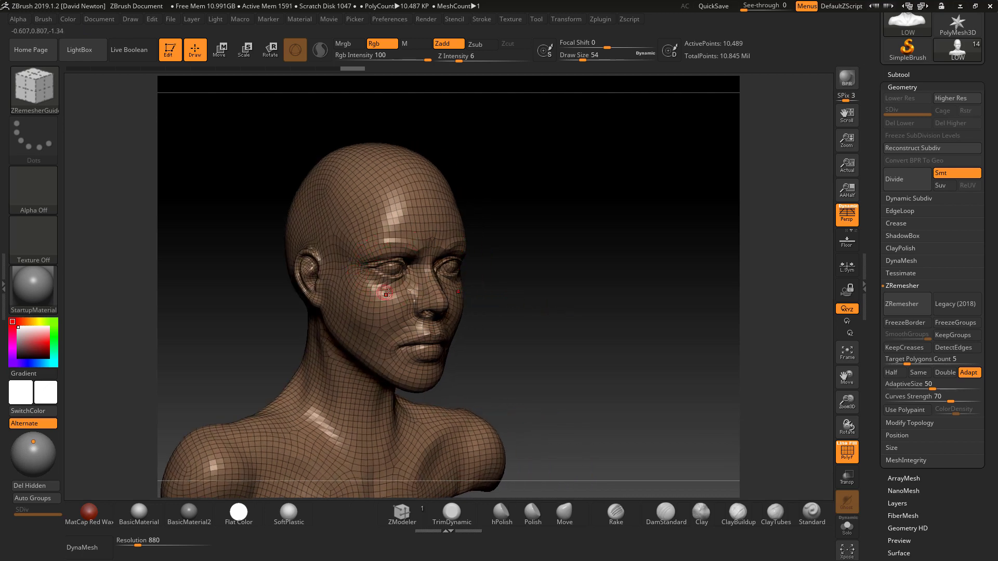
{"action": "left_click_drag", "start_coordinate": [539, 325], "coordinate": [359, 298]}
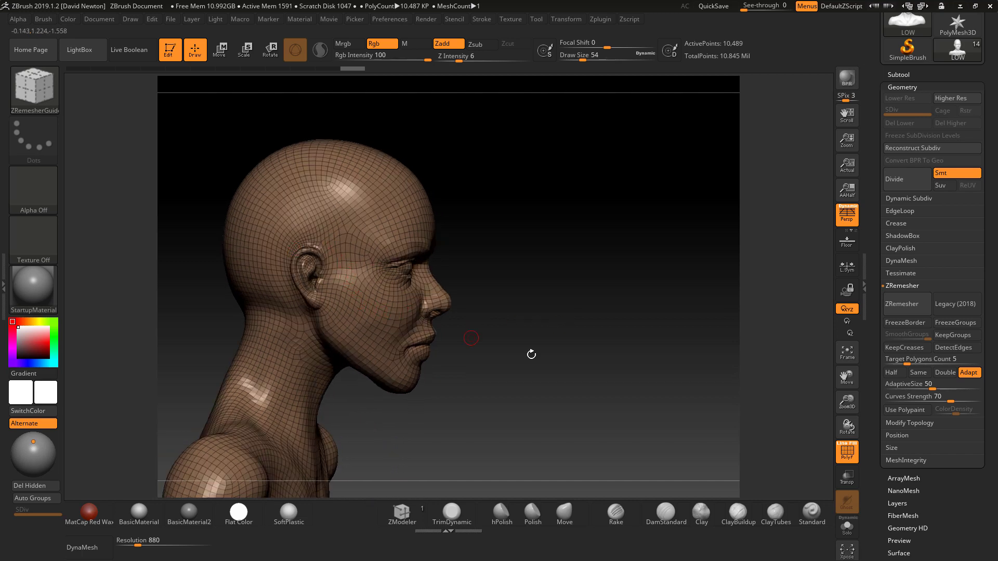
{"action": "mouse_move", "coordinate": [532, 354]}
{"action": "left_mouse_down"}
{"action": "mouse_move", "coordinate": [567, 345]}
{"action": "mouse_move", "coordinate": [523, 346]}
{"action": "left_mouse_up"}
{"action": "left_click_drag", "start_coordinate": [615, 356], "coordinate": [629, 266]}
{"action": "left_click", "coordinate": [847, 451]}
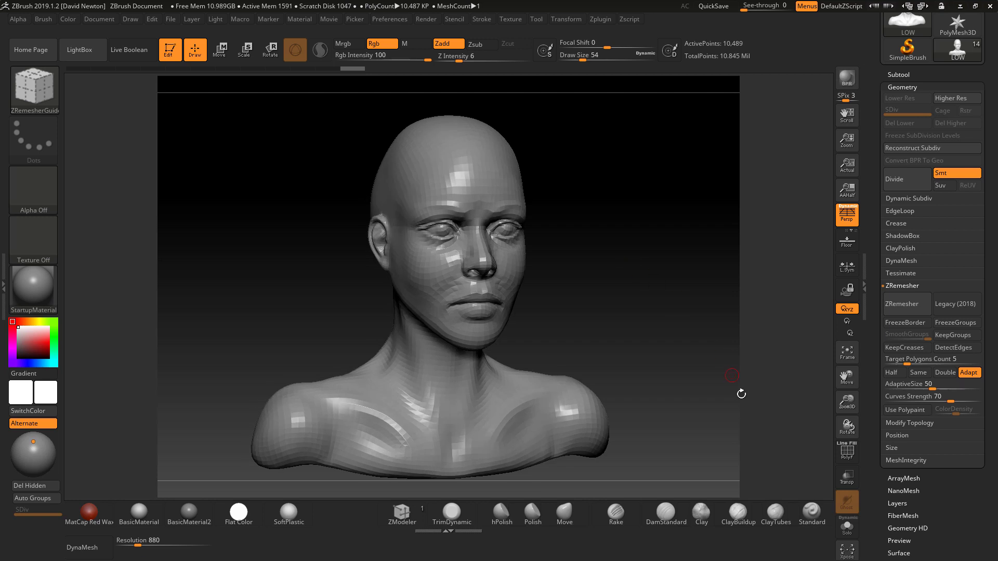
{"action": "left_click_drag", "start_coordinate": [727, 355], "coordinate": [772, 316]}
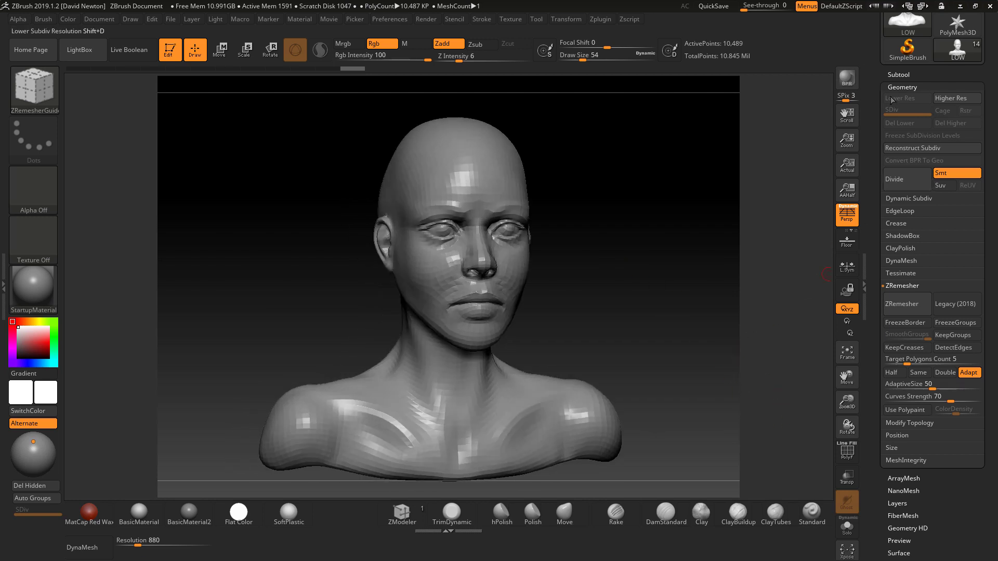
Open the subtool list and compare the polygon counts of the LOW and HIGHRES_DYBAMESH subtools.
{"action": "left_click", "coordinate": [898, 74]}
{"action": "mouse_move", "coordinate": [901, 231]}
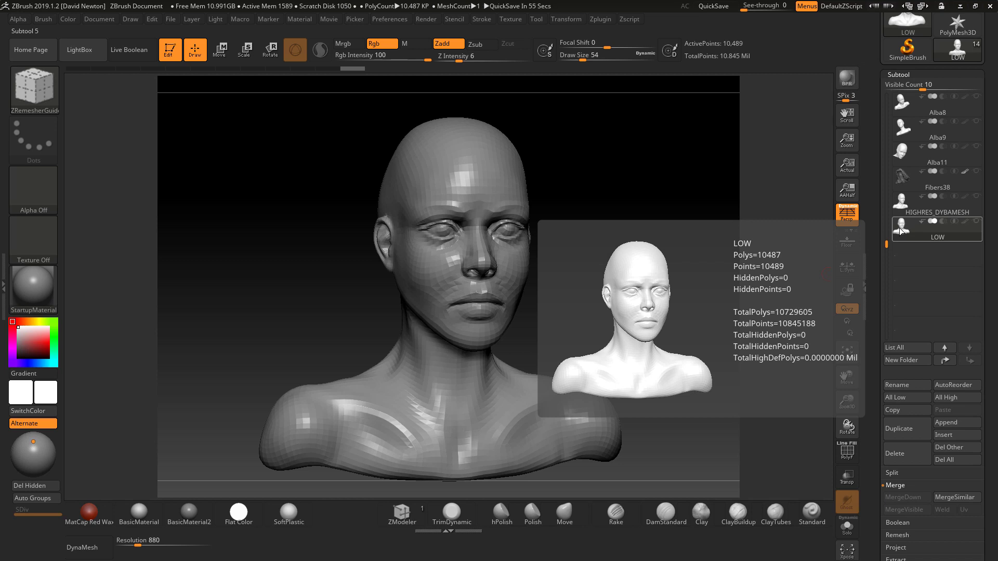
{"action": "mouse_move", "coordinate": [905, 205]}
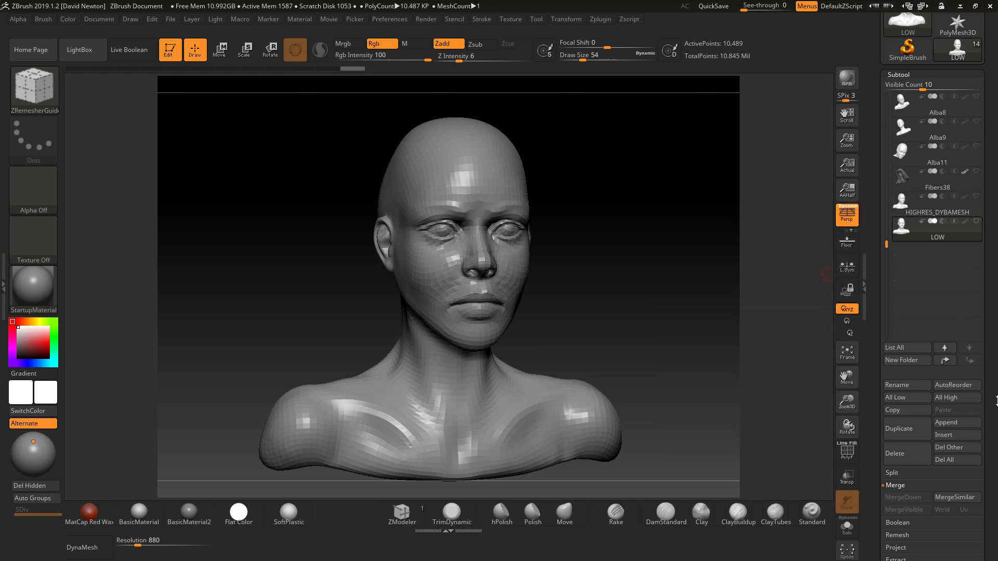
Subdivide the LOW bust repeatedly with smoothing on, up to subdivision level 5.
{"action": "scroll", "coordinate": [922, 473], "scroll_direction": "down", "scroll_amount": 5}
{"action": "left_click", "coordinate": [902, 448]}
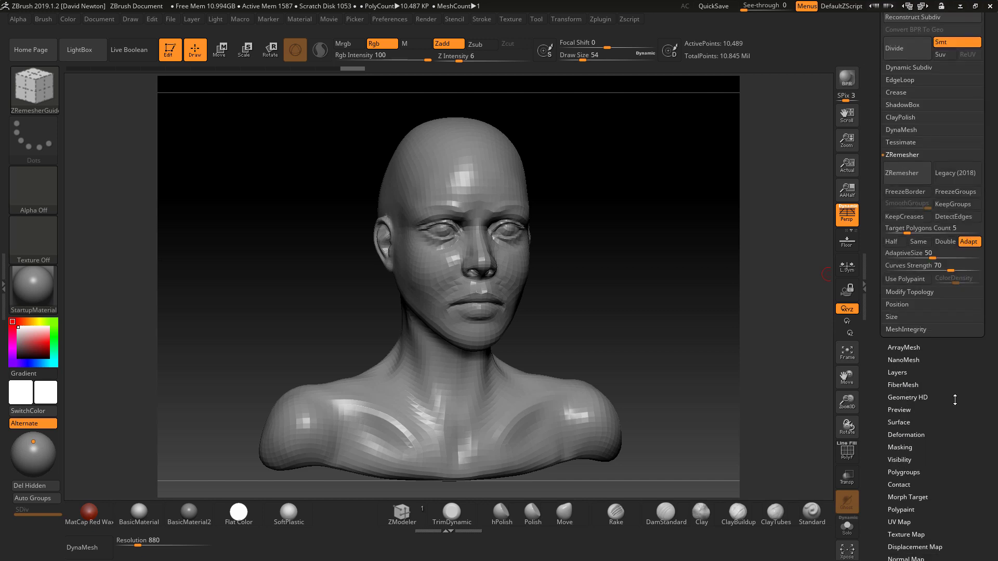
{"action": "left_click", "coordinate": [895, 215]}
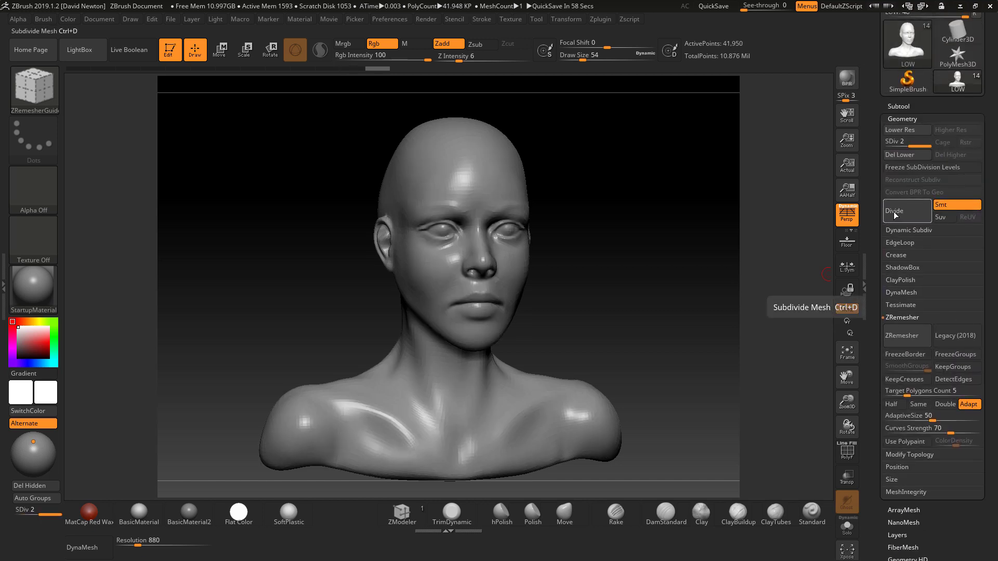
{"action": "left_click", "coordinate": [895, 215]}
{"action": "left_click", "coordinate": [894, 212]}
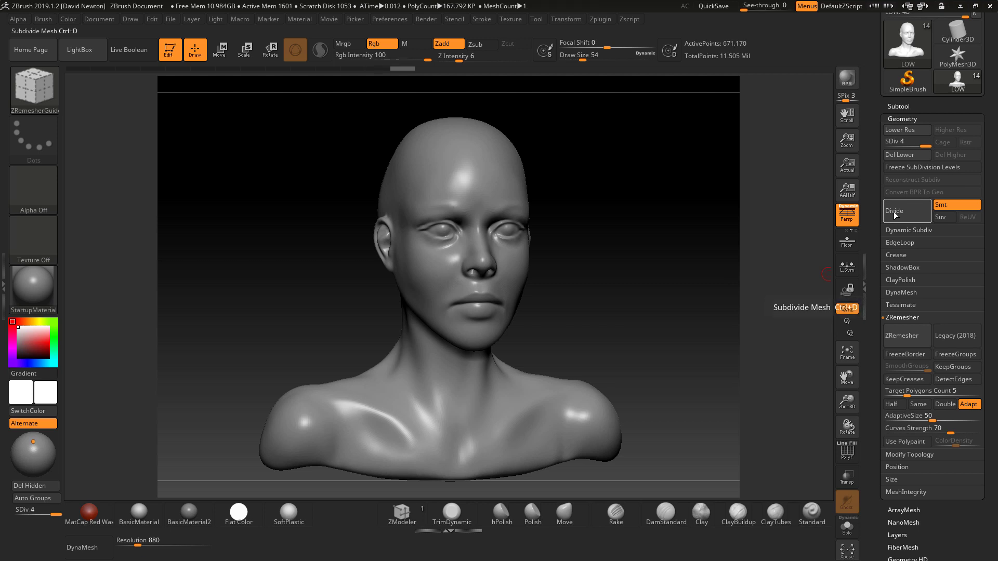
{"action": "left_click", "coordinate": [894, 212]}
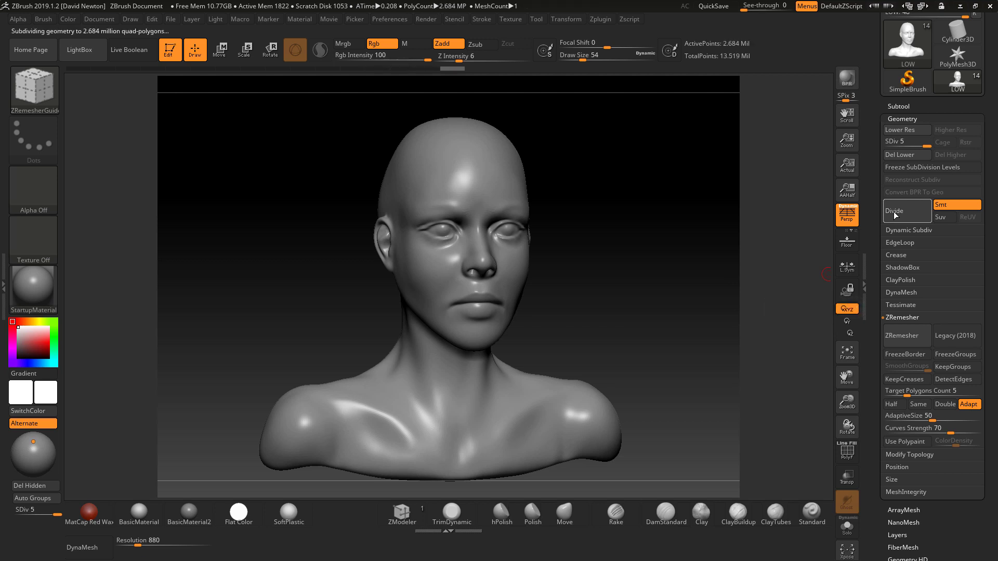
Try fine DamStandard strokes on the brow of the LOW bust with draw sizes 22 and 11.
{"action": "left_click_drag", "start_coordinate": [691, 256], "coordinate": [718, 419], "text": "alt"}
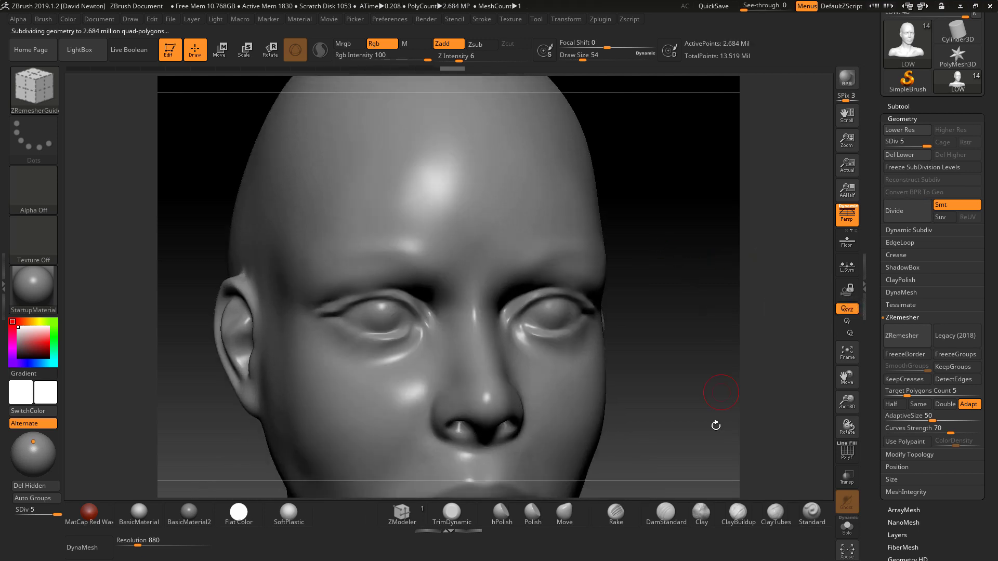
{"action": "left_click", "coordinate": [666, 512]}
{"action": "key", "text": "space"}
{"action": "left_click_drag", "start_coordinate": [679, 346], "coordinate": [677, 345]}
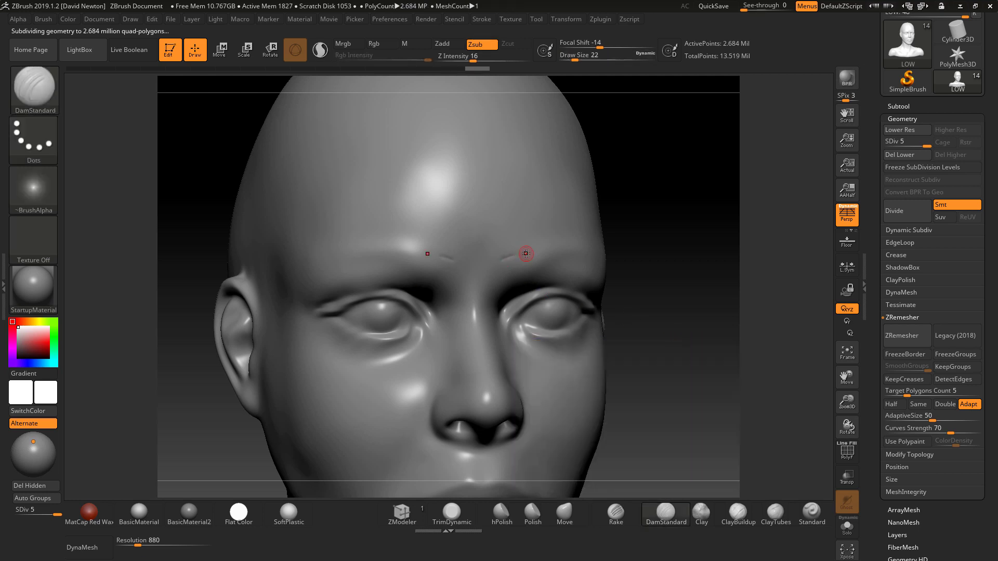
{"action": "left_click_drag", "start_coordinate": [437, 256], "coordinate": [526, 252], "text": "shift"}
{"action": "key", "text": "space"}
{"action": "left_click_drag", "start_coordinate": [637, 253], "coordinate": [615, 255]}
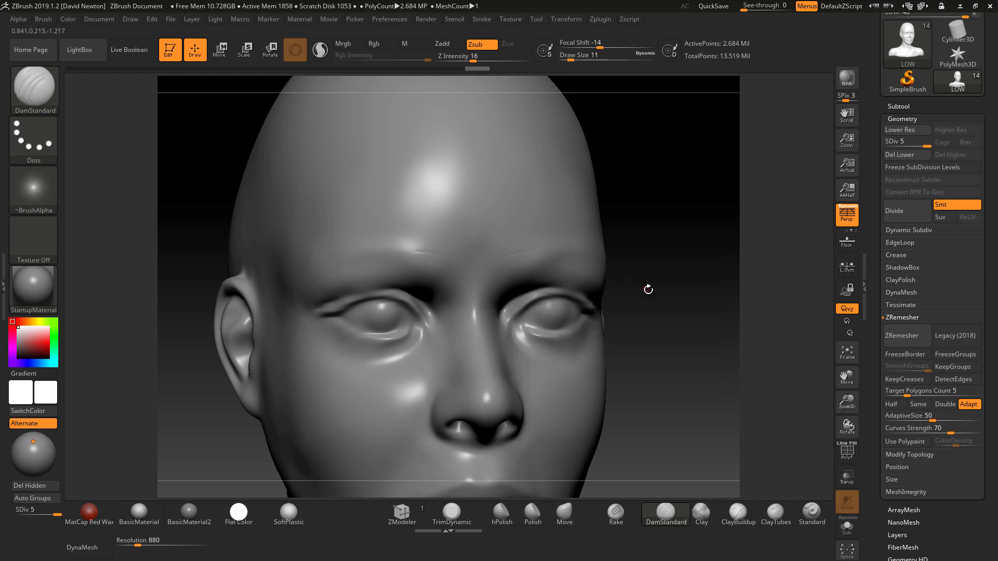
Subdivide the LOW bust once more to level 6 and compare its polygon count with HIGHRES_DYBAMESH.
{"action": "left_click", "coordinate": [905, 209]}
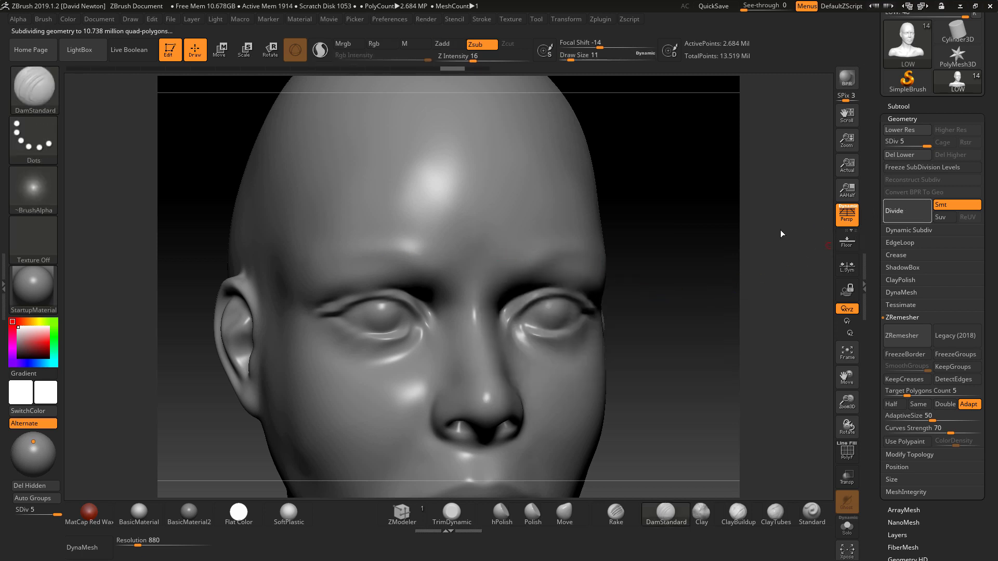
{"action": "left_click", "coordinate": [889, 107]}
{"action": "mouse_move", "coordinate": [904, 261]}
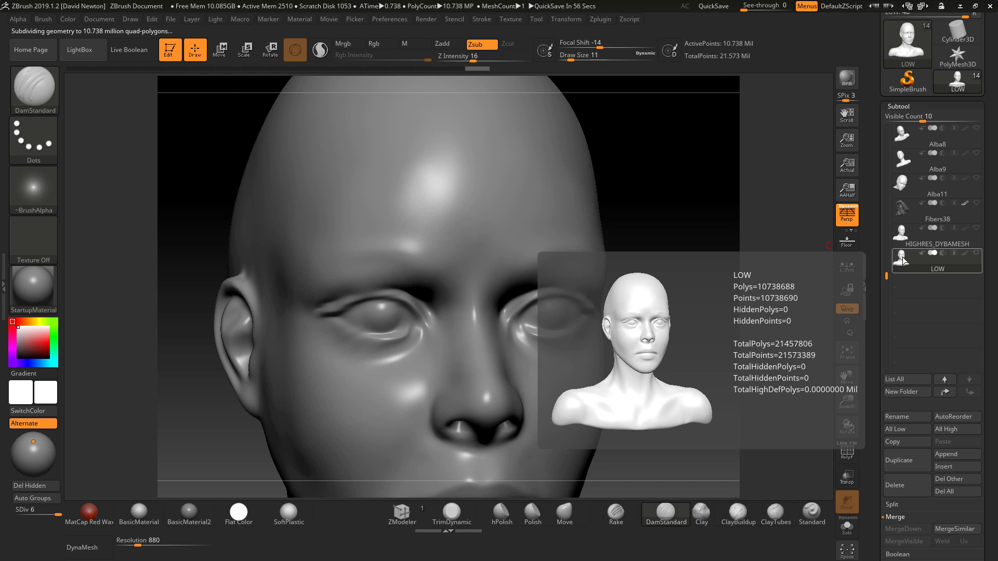
{"action": "mouse_move", "coordinate": [904, 242]}
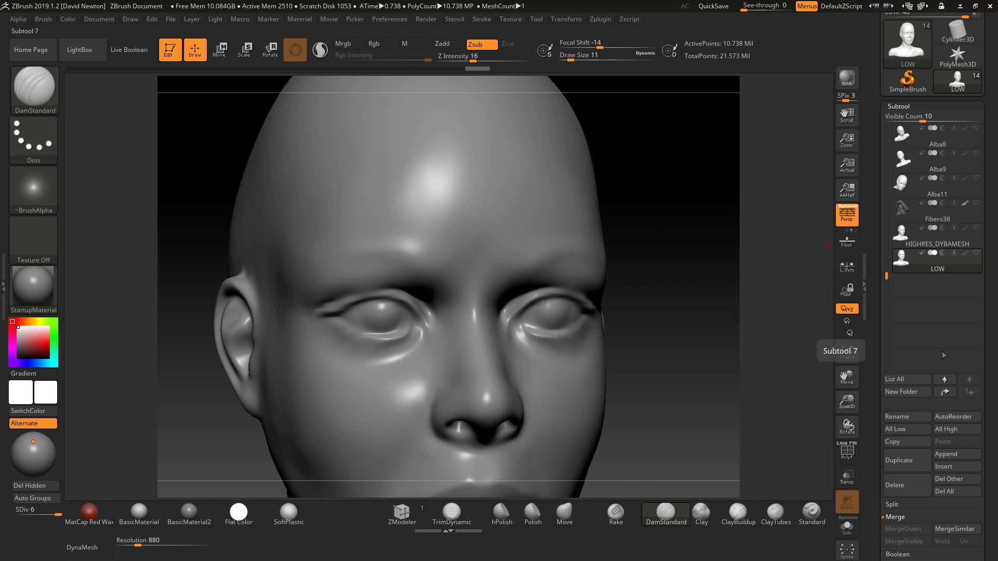
Make the HIGHRES_DYBAMESH subtool visible alongside the selected LOW bust and project all of its detail onto LOW.
{"action": "scroll", "coordinate": [940, 253], "scroll_direction": "down", "scroll_amount": 3}
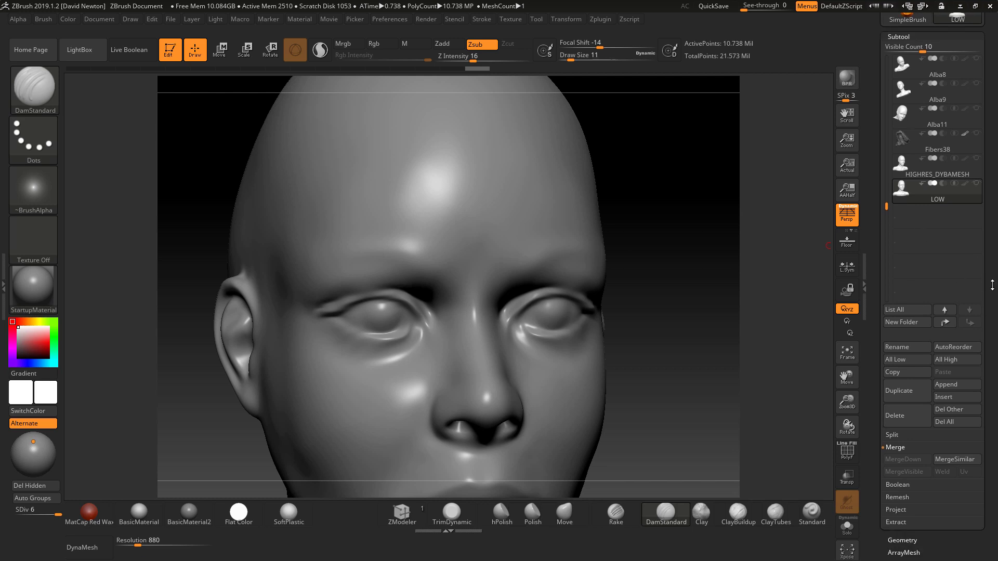
{"action": "scroll", "coordinate": [940, 260], "scroll_direction": "down", "scroll_amount": 3}
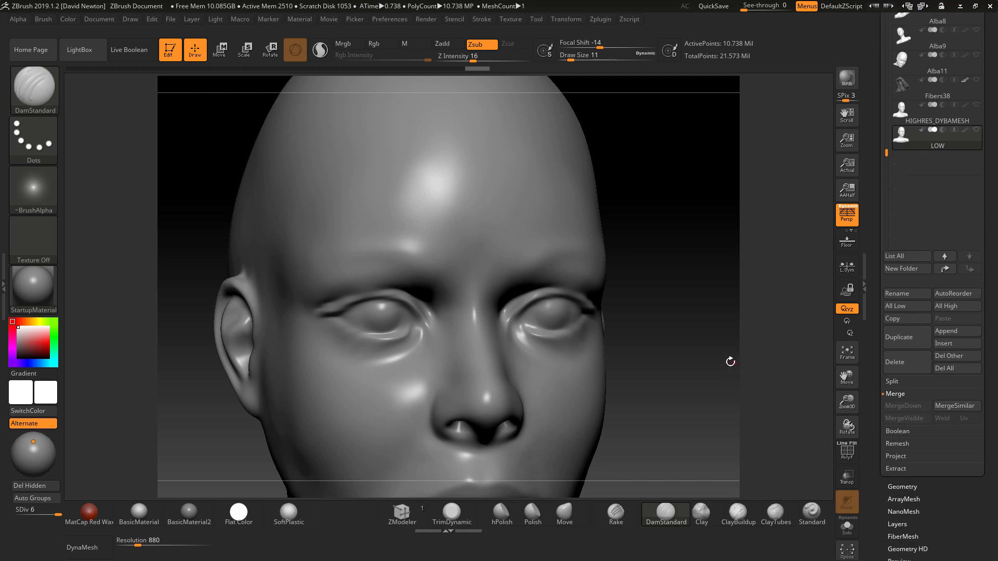
{"action": "left_click_drag", "start_coordinate": [739, 364], "coordinate": [626, 216], "text": "alt"}
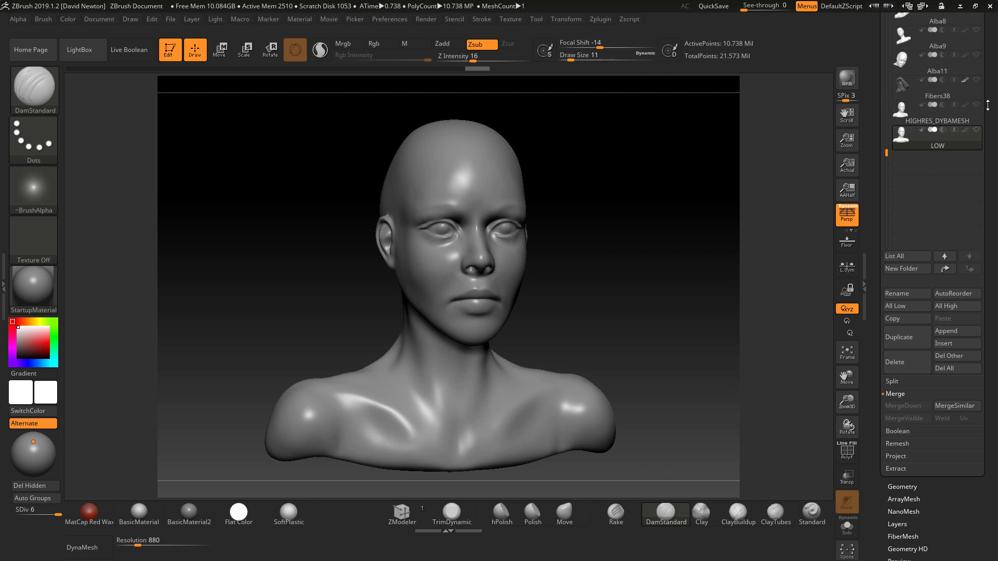
{"action": "mouse_move", "coordinate": [980, 107]}
{"action": "left_click", "coordinate": [931, 138]}
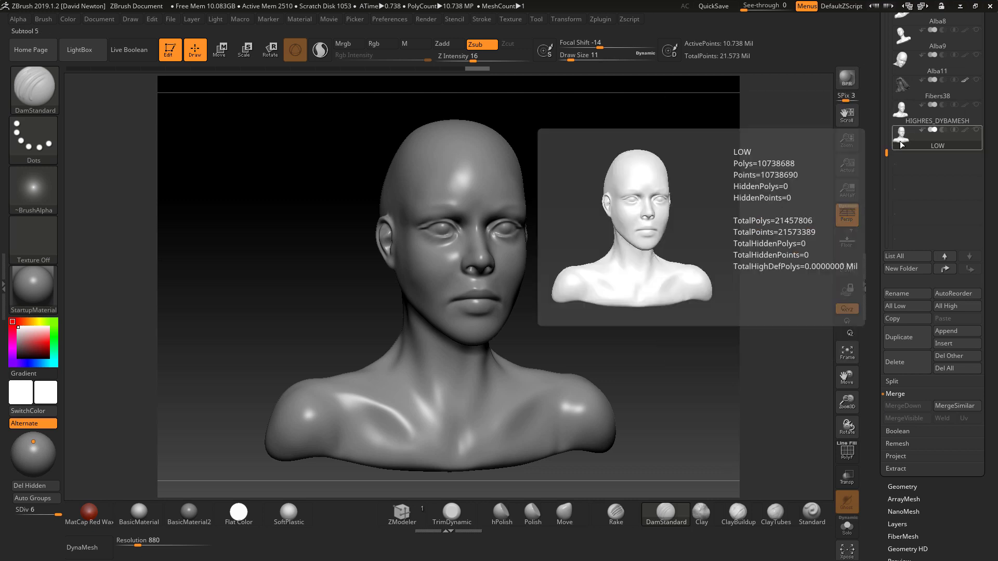
{"action": "left_click", "coordinate": [942, 115]}
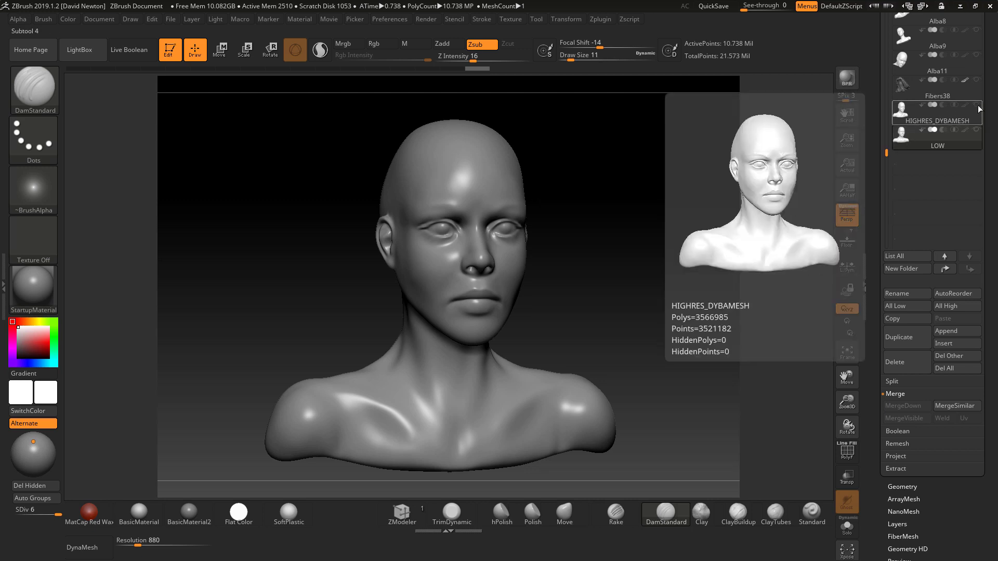
{"action": "left_click", "coordinate": [978, 105]}
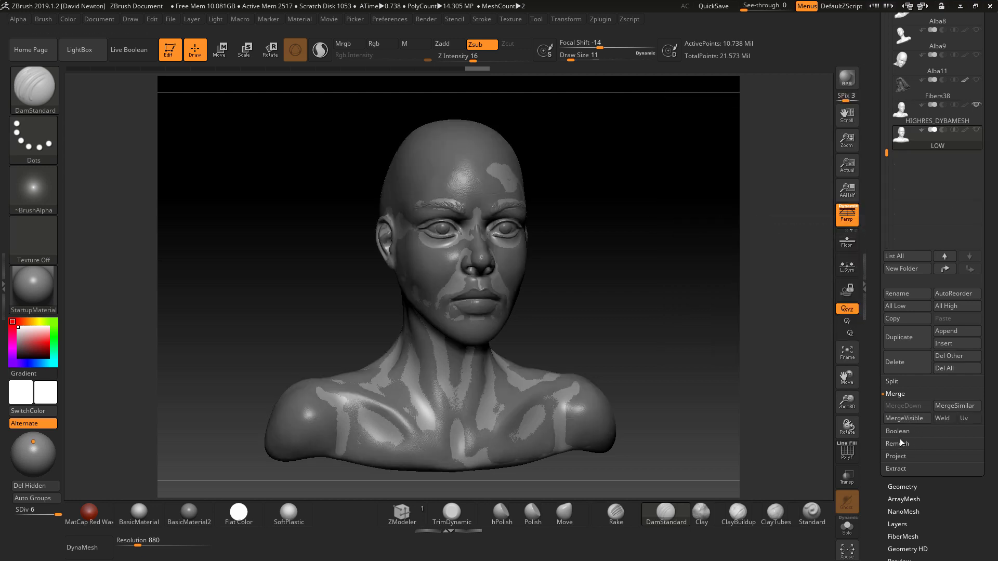
{"action": "left_click", "coordinate": [896, 456]}
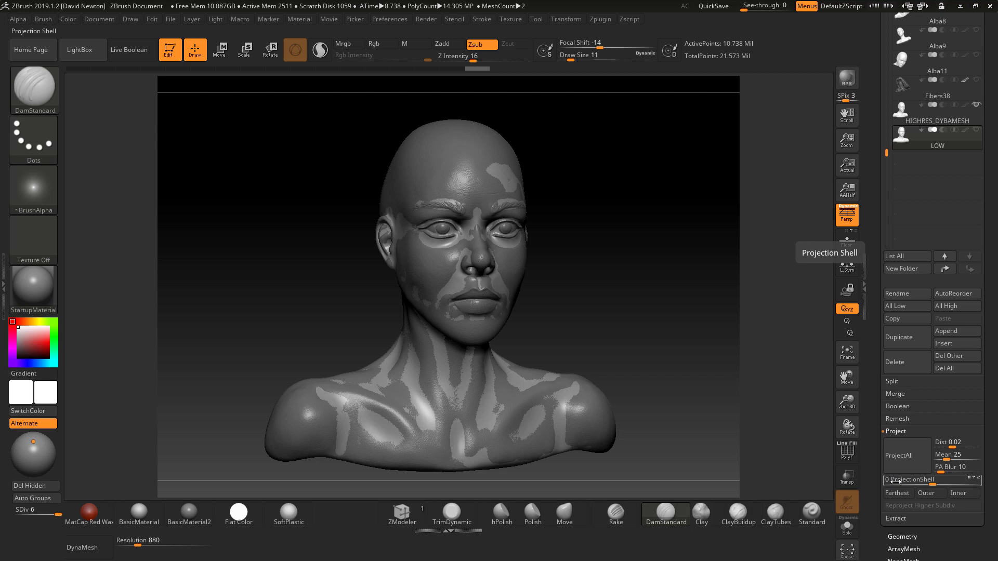
{"action": "left_click", "coordinate": [903, 456]}
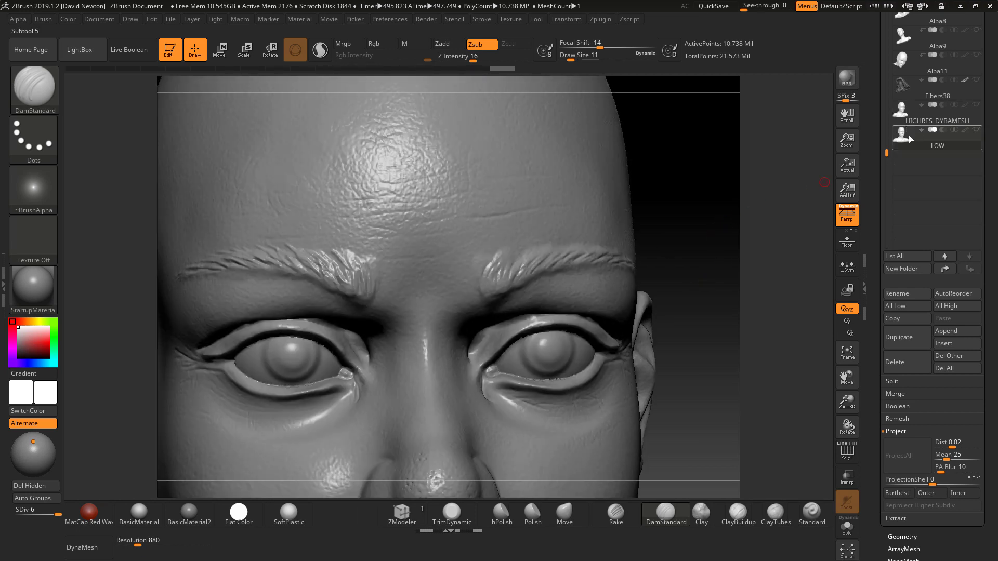
Turn on Solo and compare the forehead, brow and eye detail of HIGHRES_DYBAMESH and LOW from the front.
{"action": "left_click", "coordinate": [847, 526]}
{"action": "left_click", "coordinate": [902, 113]}
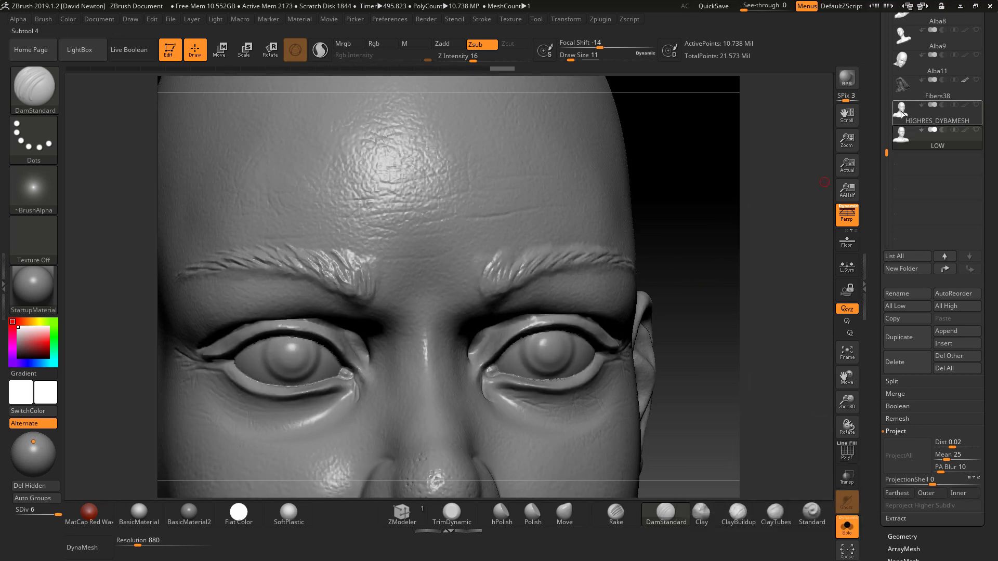
{"action": "left_click", "coordinate": [902, 137]}
{"action": "left_click", "coordinate": [903, 108]}
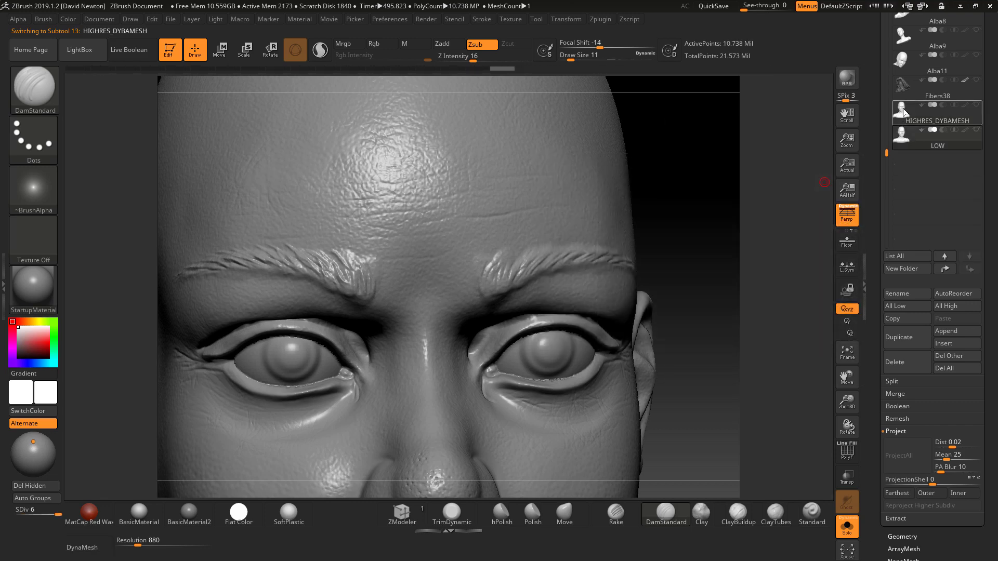
{"action": "left_click", "coordinate": [902, 137]}
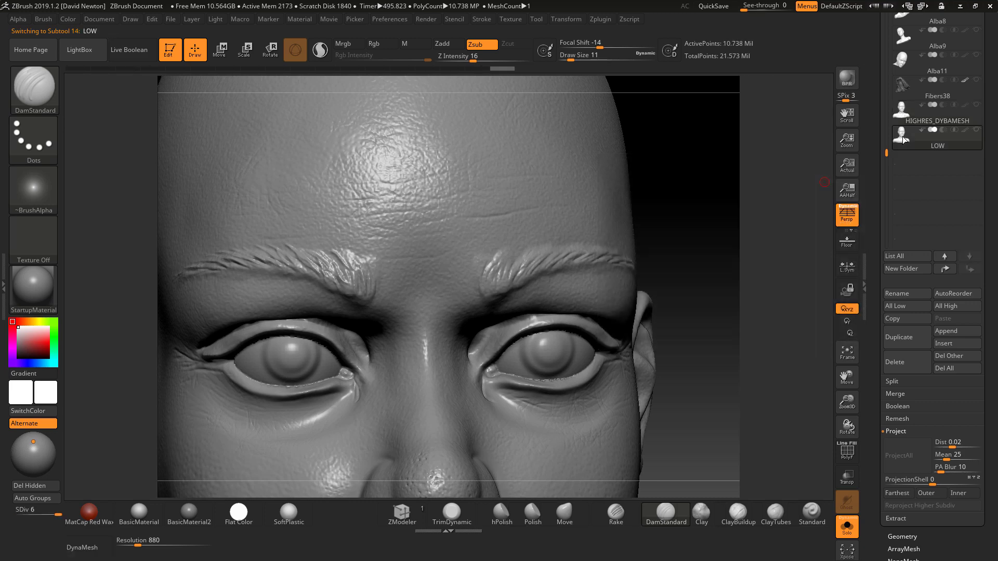
{"action": "left_click", "coordinate": [900, 109]}
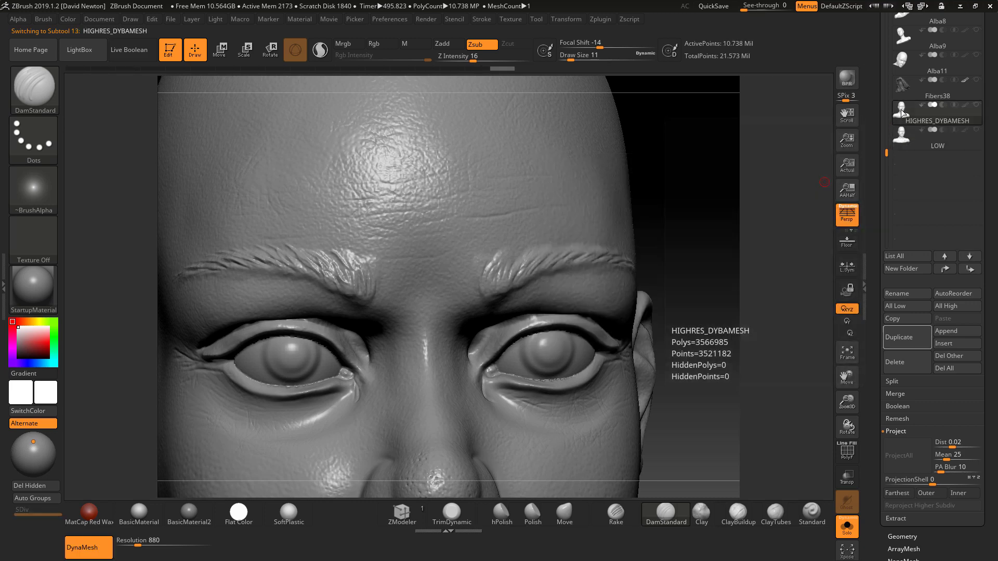
{"action": "left_click", "coordinate": [902, 138]}
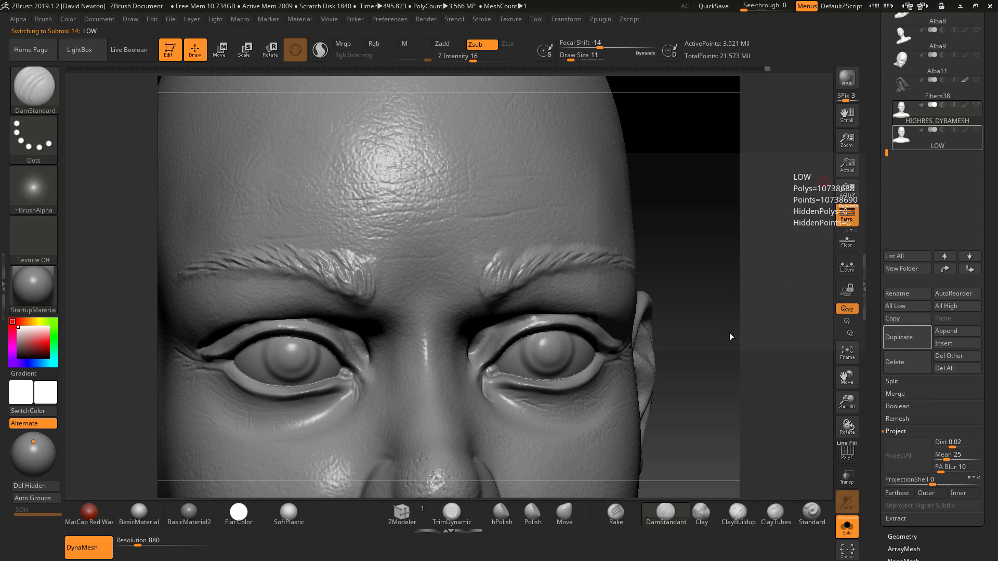
Compare the eye and brow detail of the two bust subtools from a three-quarter angle, ending on LOW.
{"action": "left_click_drag", "start_coordinate": [724, 375], "coordinate": [654, 332]}
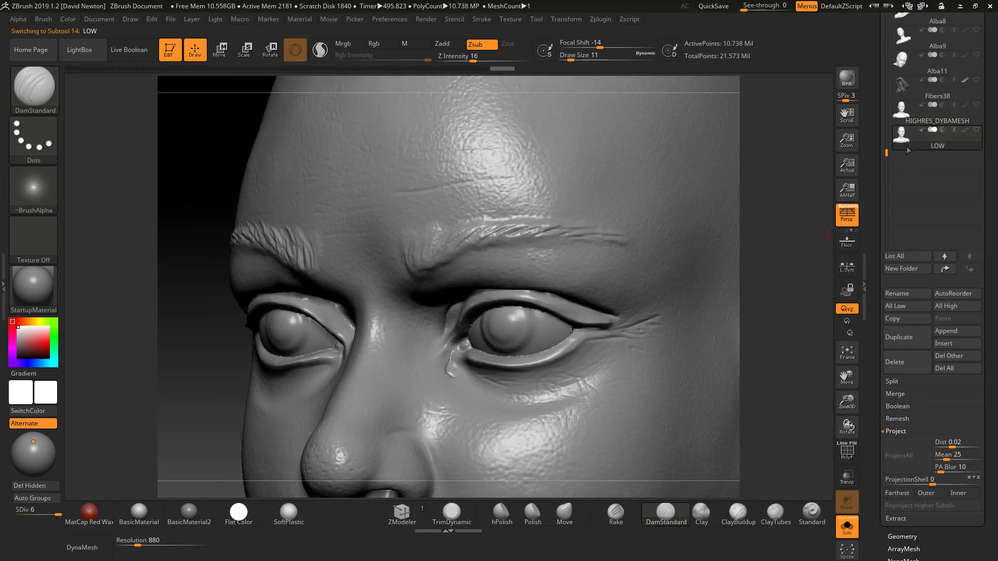
{"action": "left_click", "coordinate": [906, 111]}
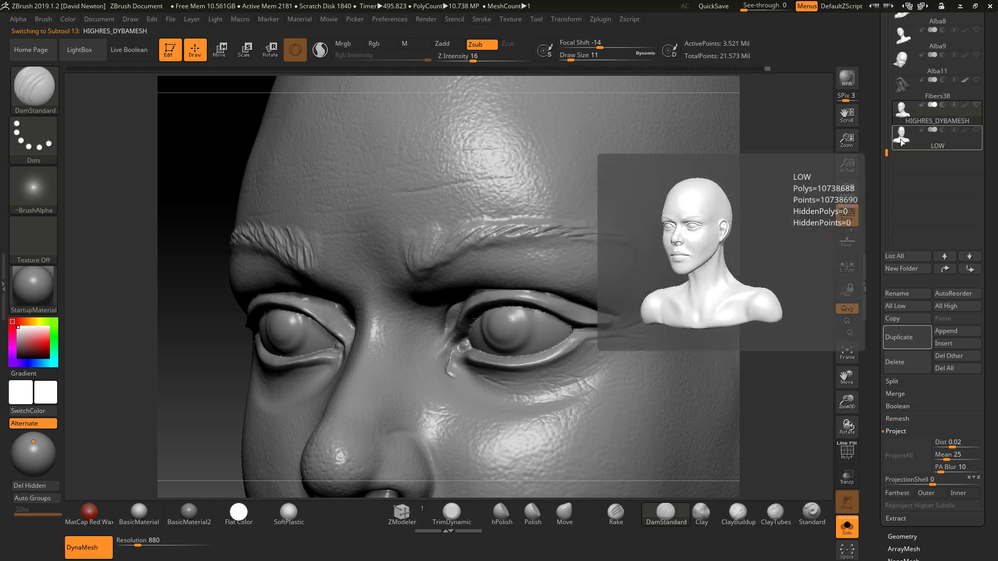
{"action": "left_click", "coordinate": [902, 111]}
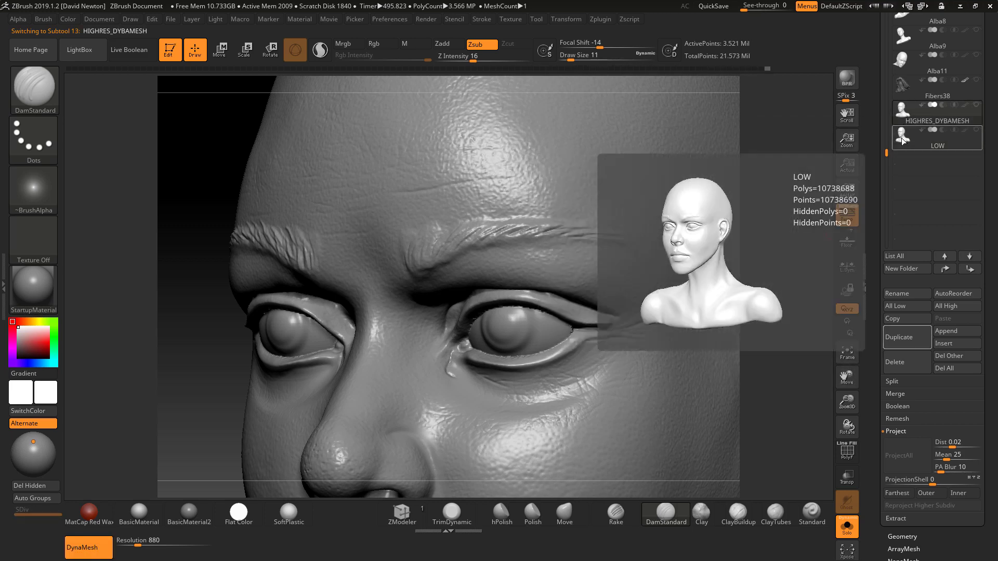
{"action": "left_click", "coordinate": [903, 139]}
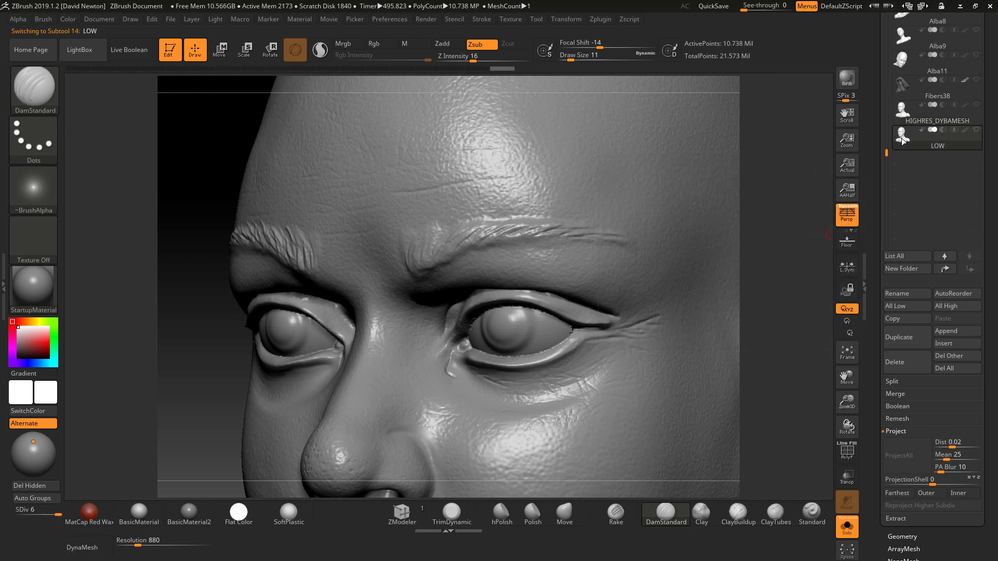
{"action": "key", "text": "alt+Up"}
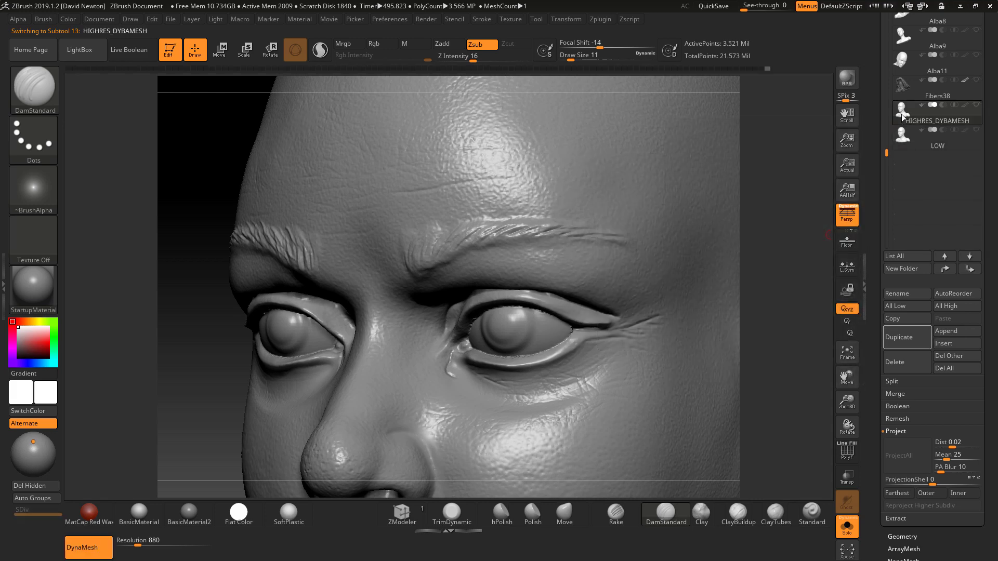
{"action": "left_click", "coordinate": [903, 140]}
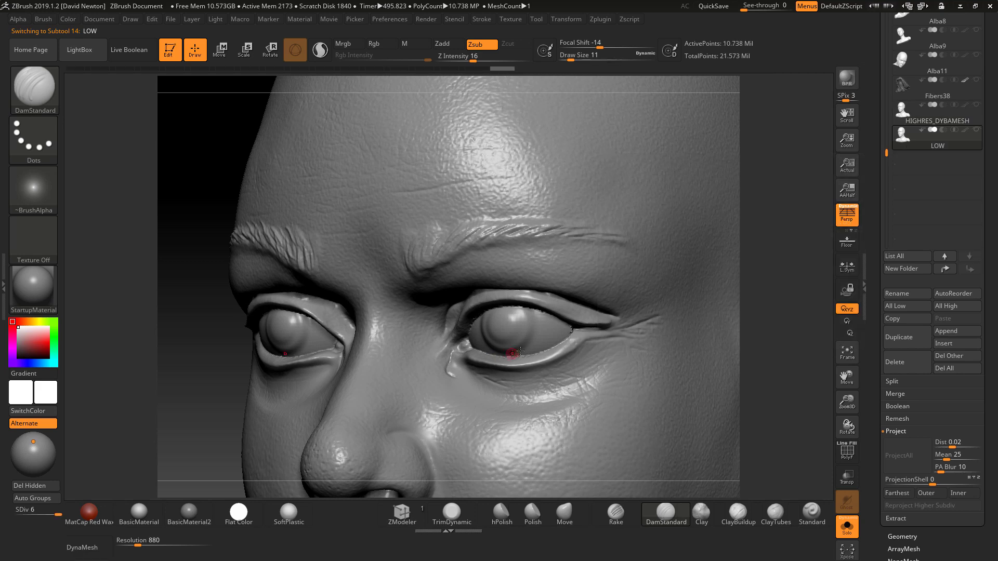
Examine the LOW bust at subdivision level 1 with the polyframe shown, then return to level 6 and hide the polyframe.
{"action": "key", "text": "f"}
{"action": "left_click_drag", "start_coordinate": [728, 311], "coordinate": [670, 296]}
{"action": "left_click_drag", "start_coordinate": [590, 304], "coordinate": [761, 399]}
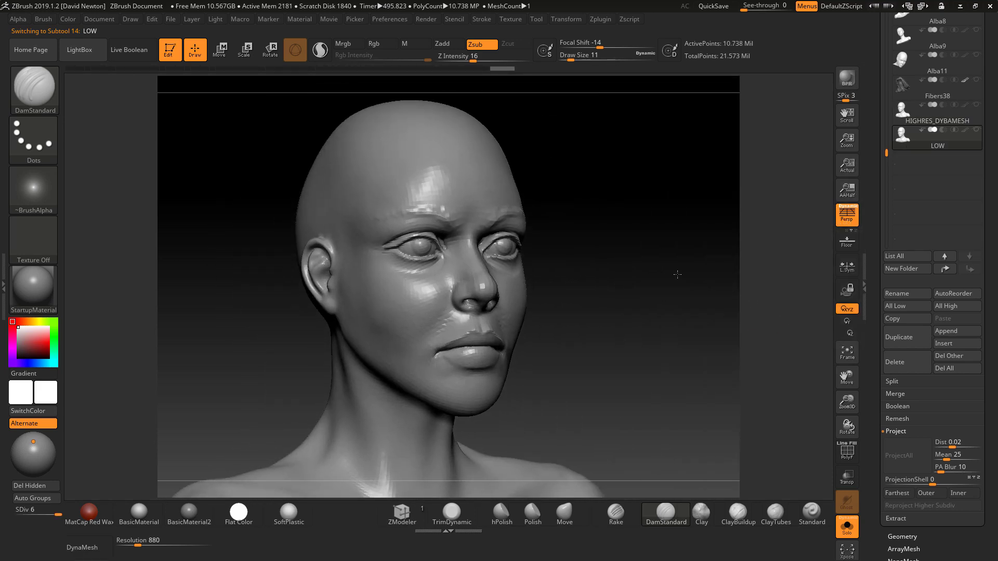
{"action": "left_click", "coordinate": [903, 537]}
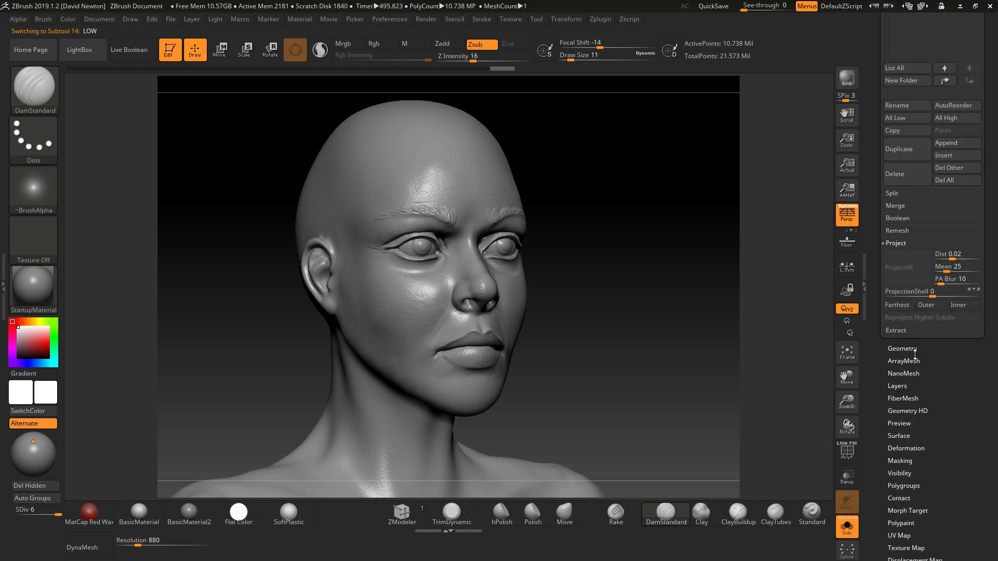
{"action": "scroll", "coordinate": [958, 361], "scroll_direction": "down", "scroll_amount": 5}
{"action": "scroll", "coordinate": [958, 362], "scroll_direction": "up", "scroll_amount": 5}
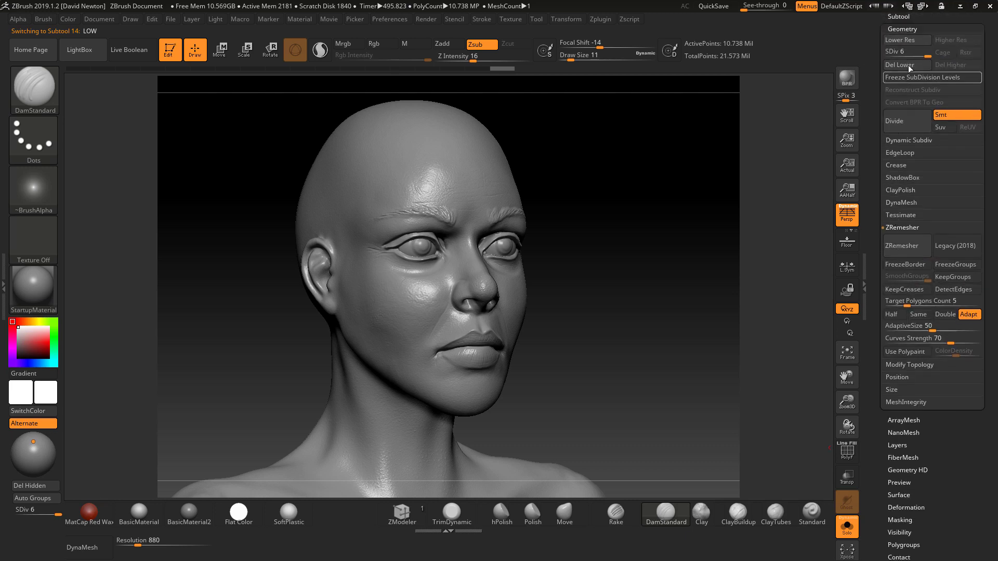
{"action": "left_click_drag", "start_coordinate": [927, 56], "coordinate": [889, 52]}
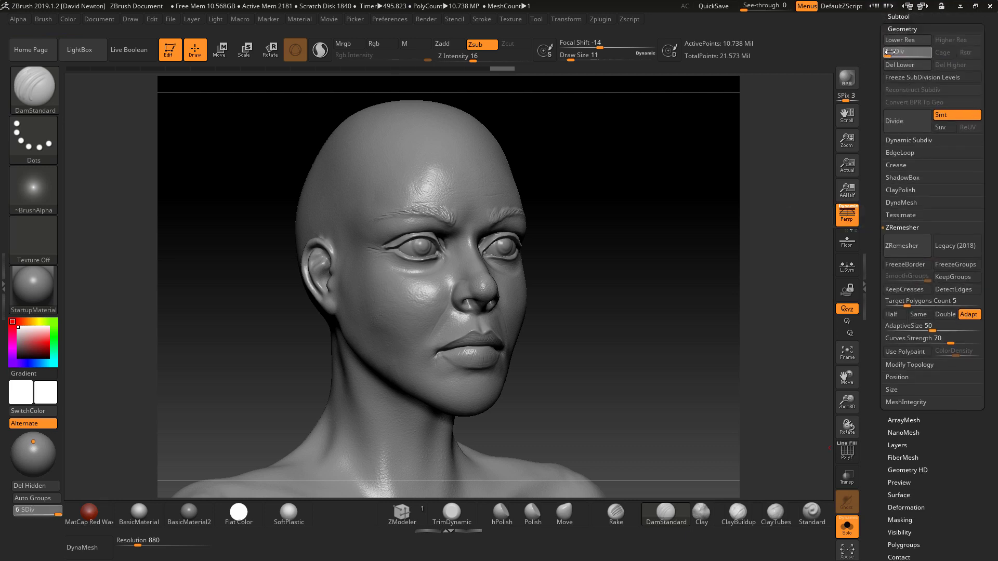
{"action": "left_click_drag", "start_coordinate": [640, 251], "coordinate": [775, 321]}
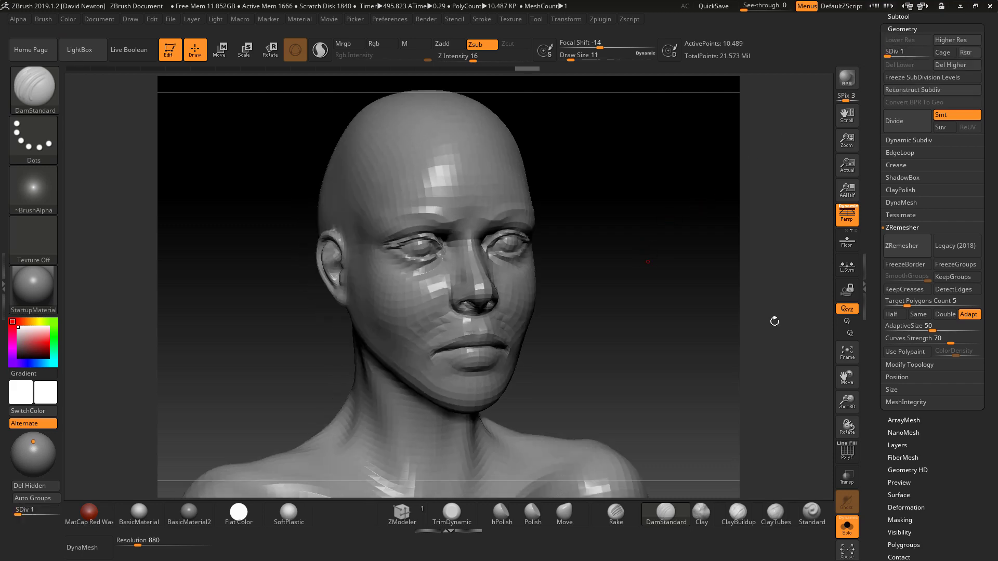
{"action": "left_click", "coordinate": [848, 448]}
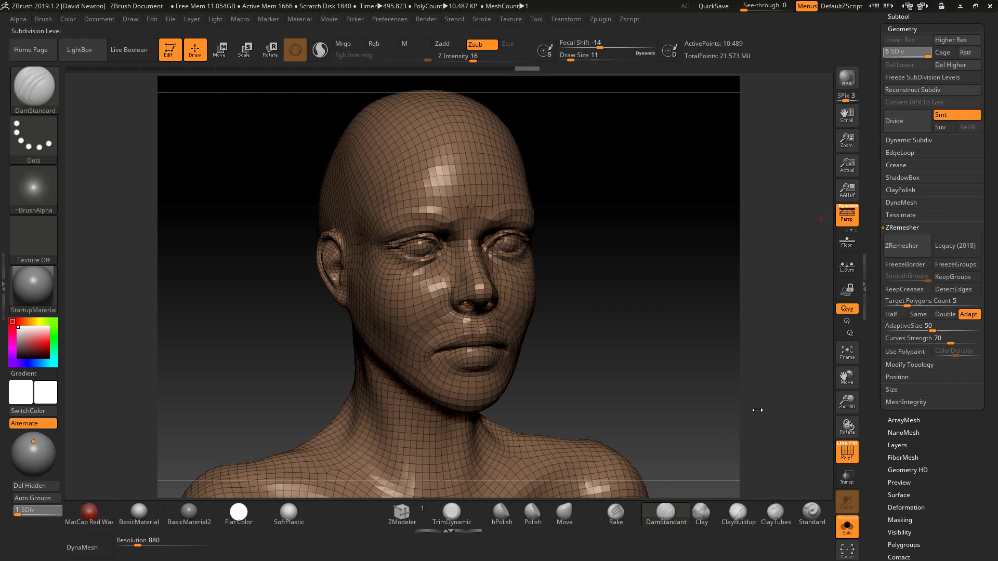
{"action": "left_click_drag", "start_coordinate": [757, 410], "coordinate": [757, 412]}
{"action": "left_click", "coordinate": [847, 454]}
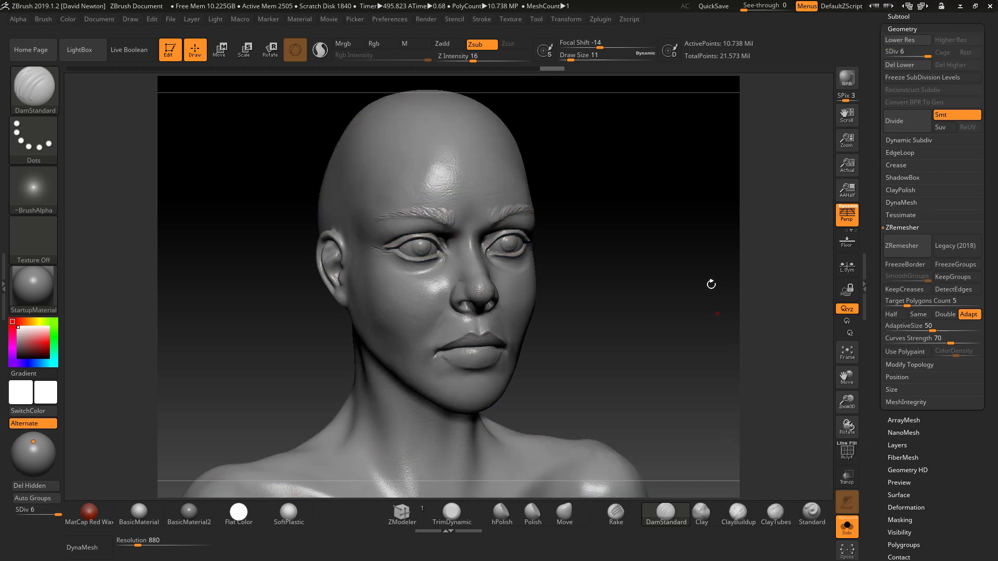
Inspect the projected skin detail on the LOW bust's forehead up close and reopen the subtool list.
{"action": "left_click_drag", "start_coordinate": [710, 284], "coordinate": [741, 355], "text": "alt"}
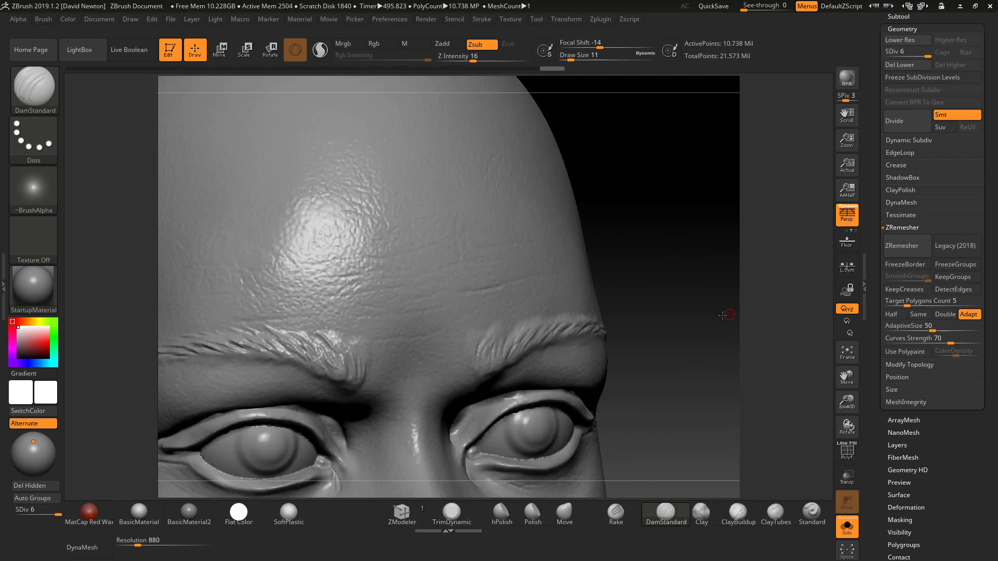
{"action": "left_click_drag", "start_coordinate": [723, 315], "coordinate": [808, 235]}
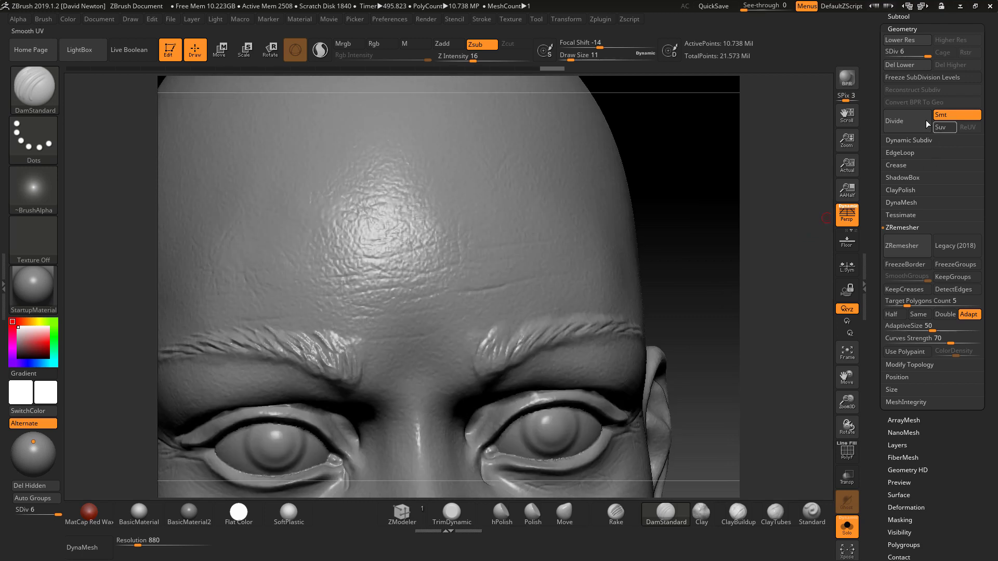
{"action": "left_click_drag", "start_coordinate": [986, 102], "coordinate": [987, 150]}
{"action": "left_click", "coordinate": [903, 63]}
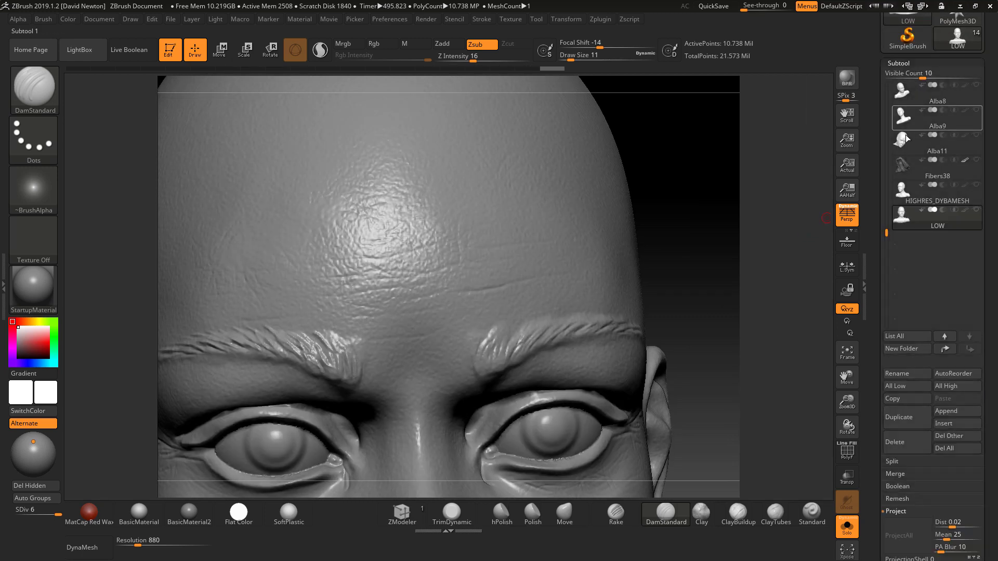
Compare the forehead and brow detail of HIGHRES_DYBAMESH with LOW once more, ending on LOW.
{"action": "left_click", "coordinate": [900, 212]}
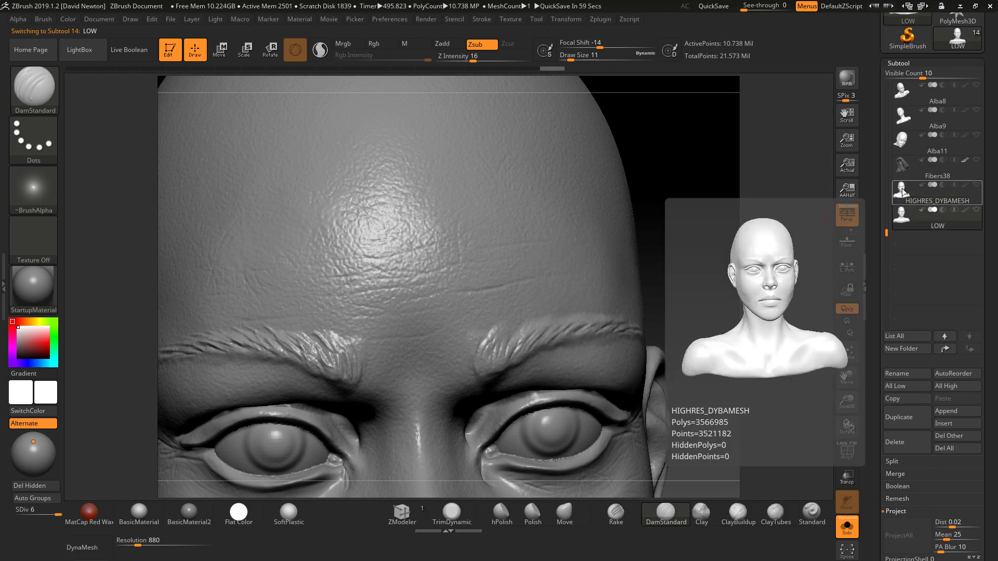
{"action": "left_click", "coordinate": [902, 188]}
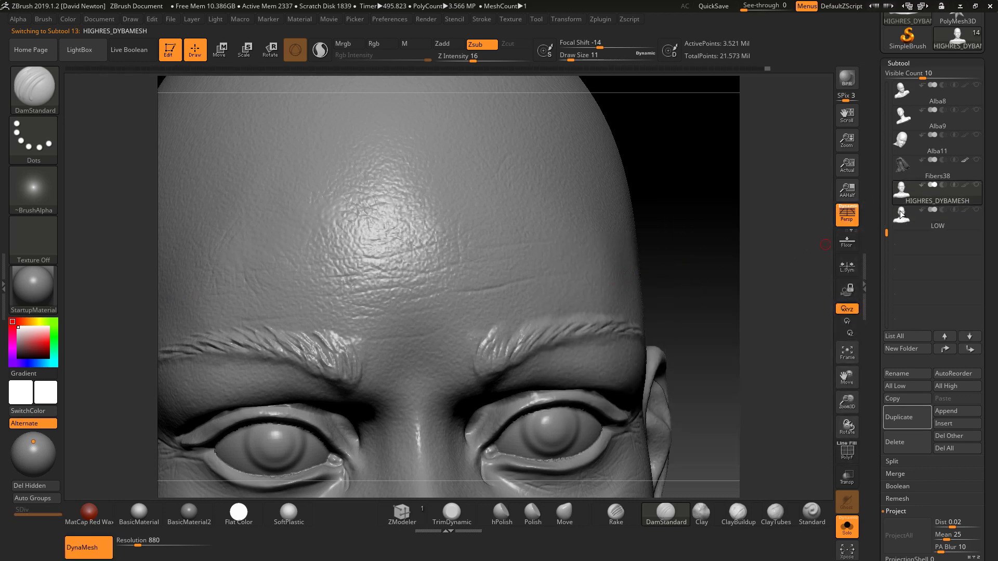
{"action": "left_click", "coordinate": [902, 190]}
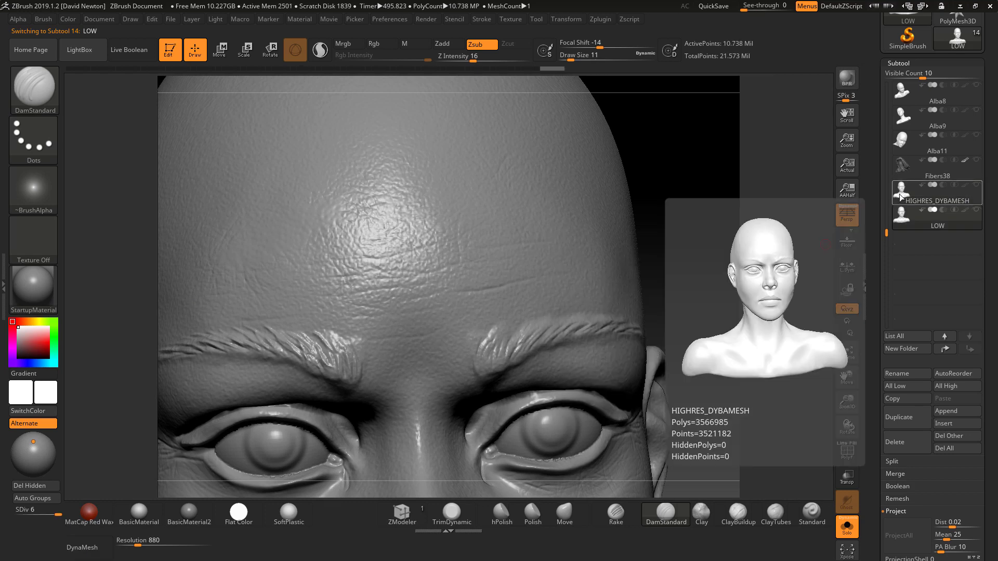
{"action": "left_click", "coordinate": [902, 218]}
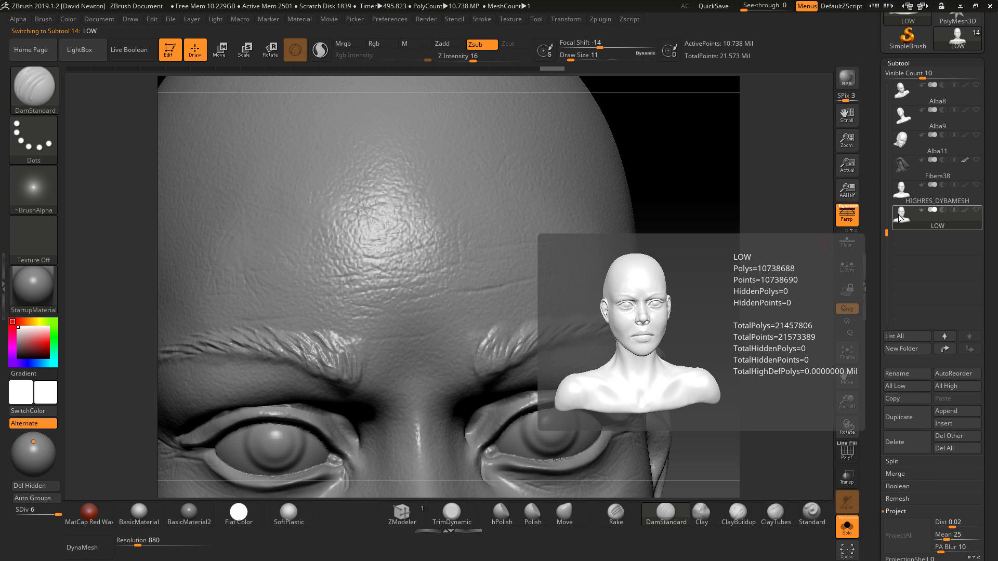
{"action": "mouse_move", "coordinate": [903, 198]}
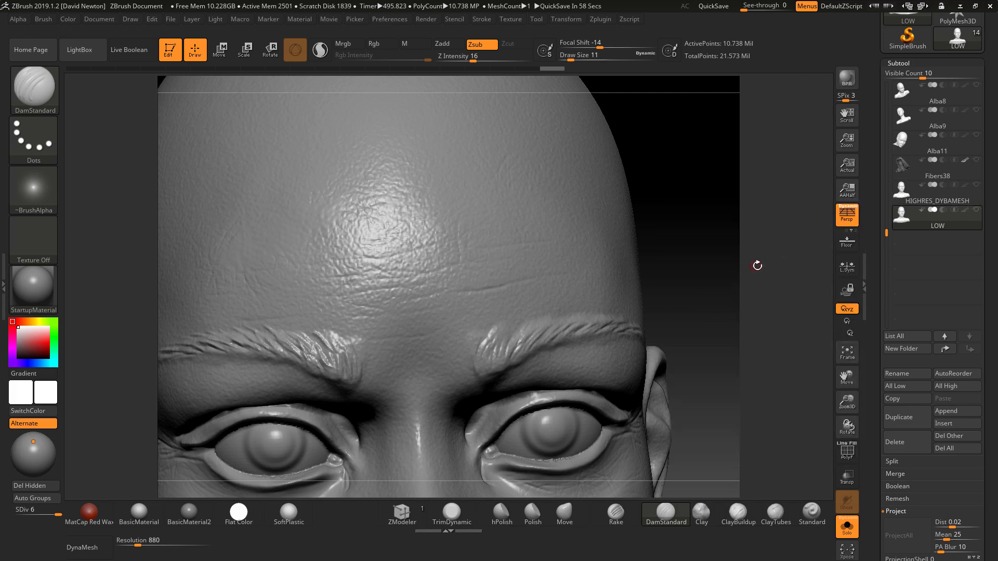
Set the LOW bust to subdivision level 1 in its geometry settings and show the polyframe.
{"action": "left_click_drag", "start_coordinate": [757, 266], "coordinate": [697, 216], "text": "alt"}
{"action": "left_click_drag", "start_coordinate": [713, 249], "coordinate": [698, 286]}
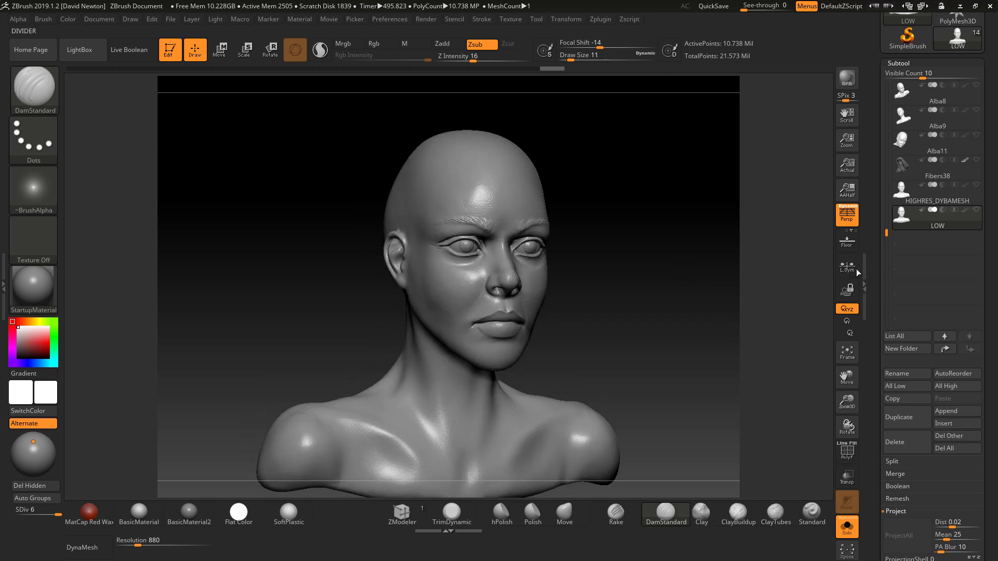
{"action": "left_click_drag", "start_coordinate": [996, 329], "coordinate": [995, 361]}
{"action": "mouse_move", "coordinate": [695, 305]}
{"action": "left_mouse_down"}
{"action": "mouse_move", "coordinate": [714, 332]}
{"action": "mouse_move", "coordinate": [668, 319]}
{"action": "mouse_move", "coordinate": [681, 304]}
{"action": "mouse_move", "coordinate": [731, 313]}
{"action": "mouse_move", "coordinate": [705, 309]}
{"action": "left_mouse_up"}
{"action": "key", "text": "f"}
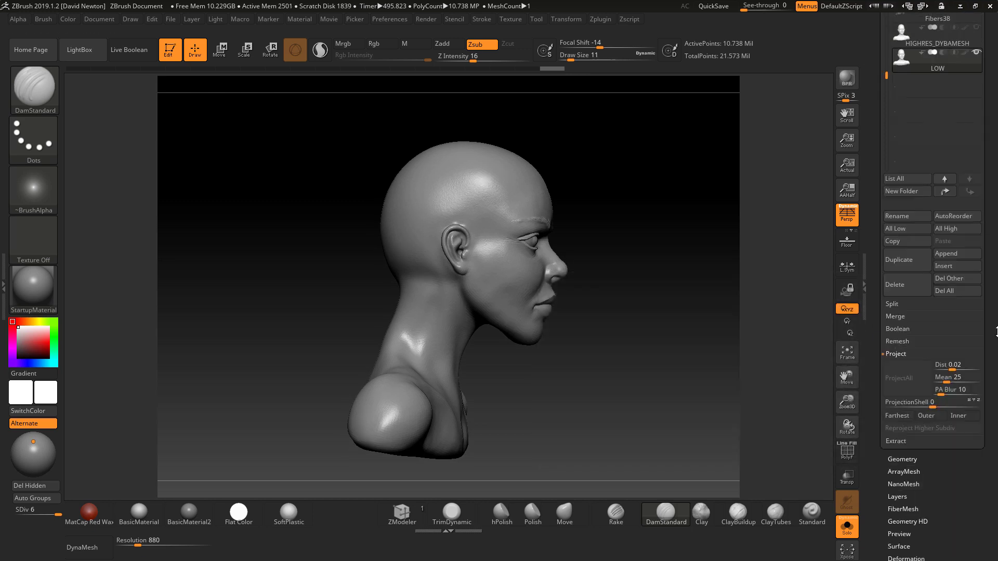
{"action": "scroll", "coordinate": [986, 442], "scroll_direction": "down", "scroll_amount": 5}
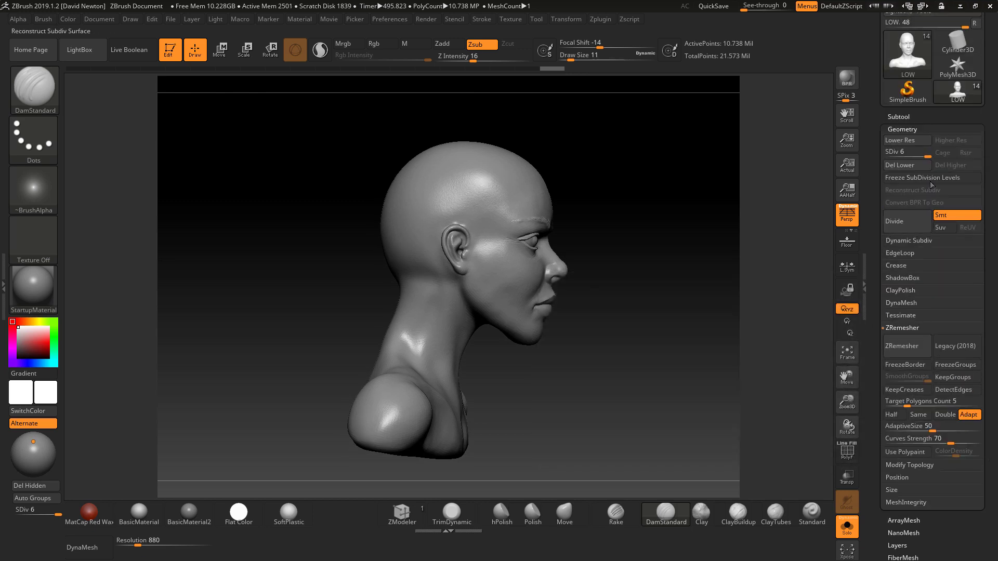
{"action": "left_click_drag", "start_coordinate": [718, 308], "coordinate": [694, 308]}
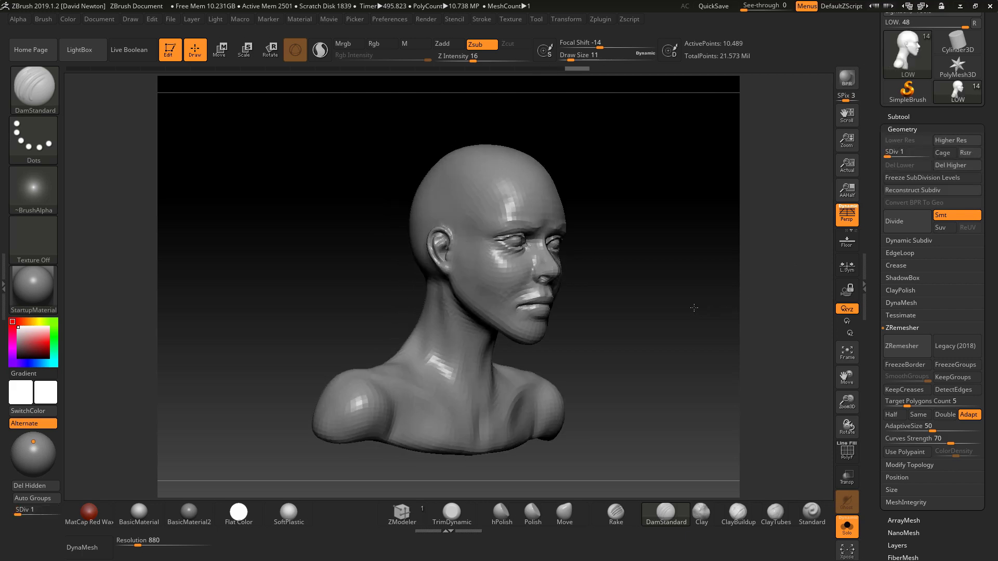
{"action": "left_click", "coordinate": [848, 450]}
Mask the face, ears and front of the head in profile with draw size 437 and turn the mask into a polygroup.
{"action": "left_click_drag", "start_coordinate": [803, 392], "coordinate": [694, 370], "text": "shift"}
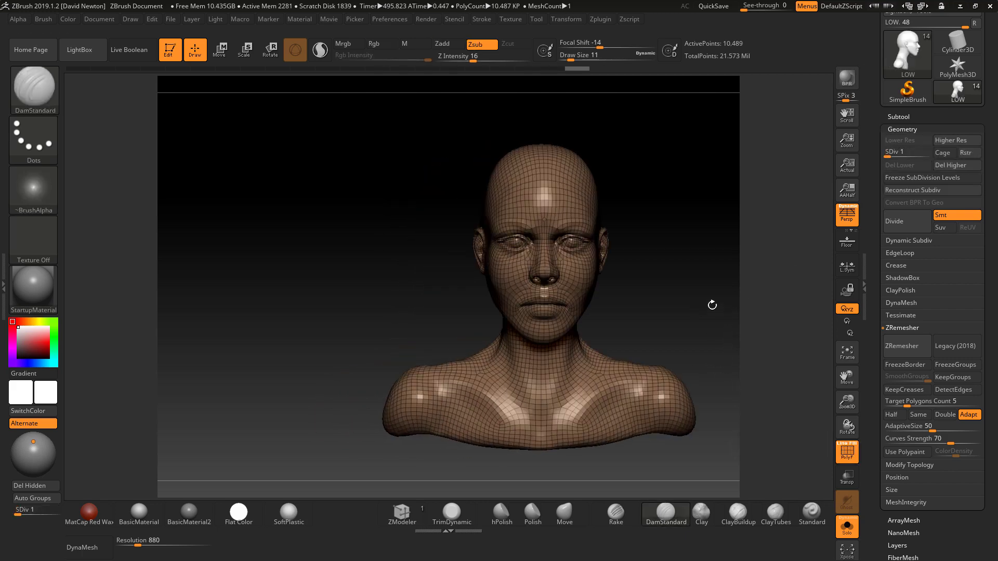
{"action": "left_click_drag", "start_coordinate": [712, 305], "coordinate": [634, 301], "text": "shift"}
{"action": "key", "text": "space"}
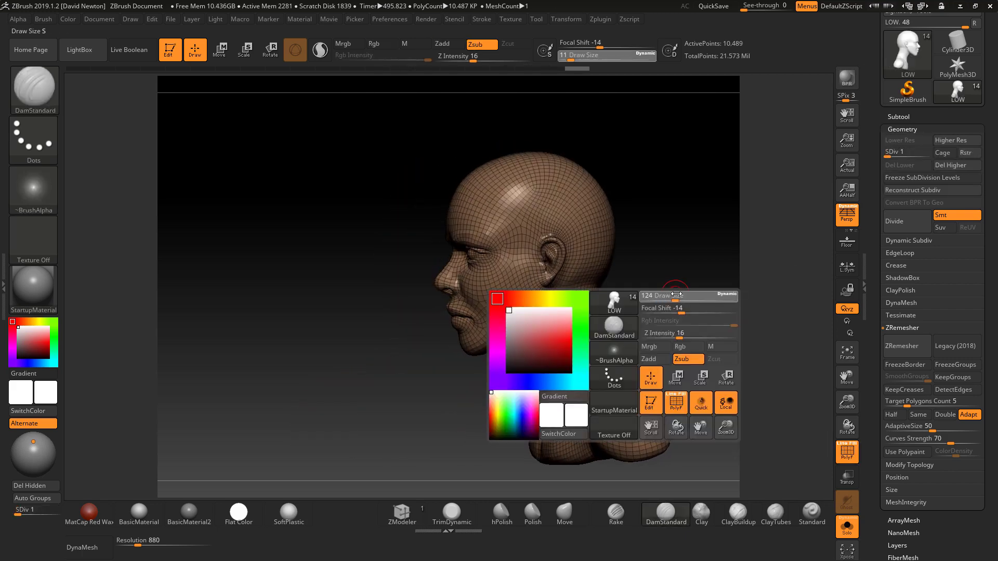
{"action": "key", "text": "ctrl"}
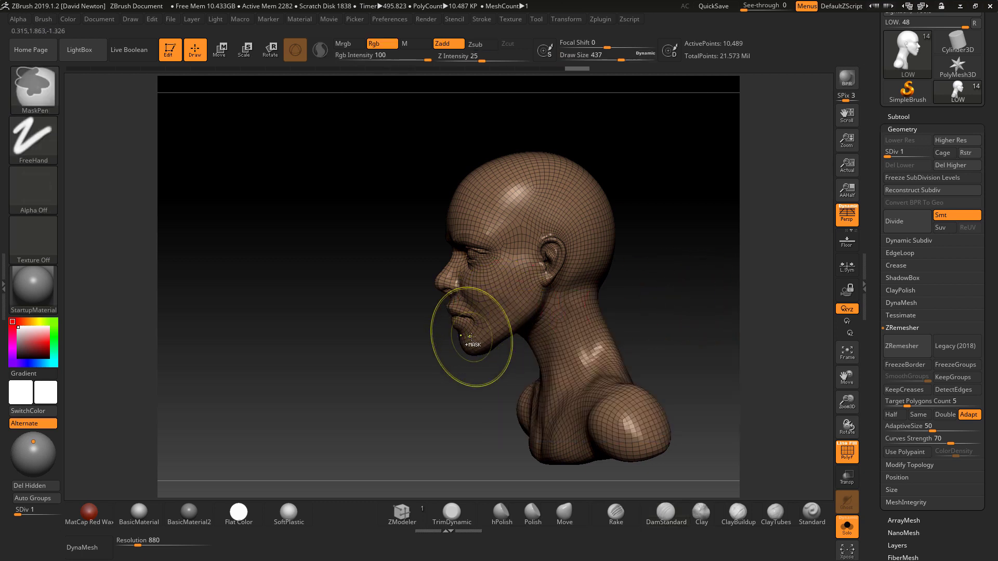
{"action": "mouse_move", "coordinate": [484, 271]}
{"action": "left_mouse_down", "text": "ctrl"}
{"action": "mouse_move", "coordinate": [490, 192]}
{"action": "mouse_move", "coordinate": [526, 222]}
{"action": "left_mouse_up", "text": "ctrl"}
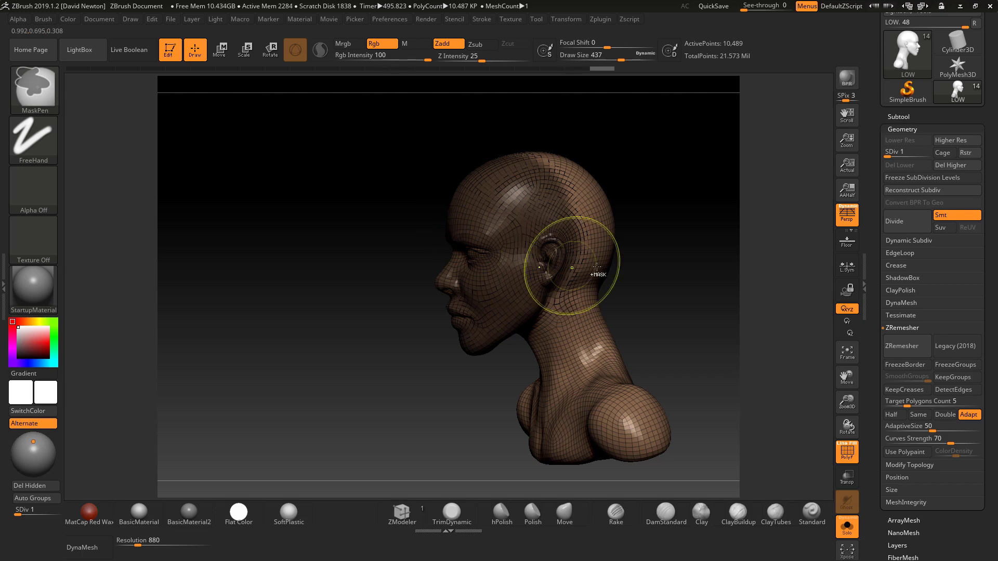
{"action": "left_click_drag", "start_coordinate": [495, 216], "coordinate": [546, 156], "text": "ctrl"}
{"action": "left_click_drag", "start_coordinate": [661, 238], "coordinate": [699, 292]}
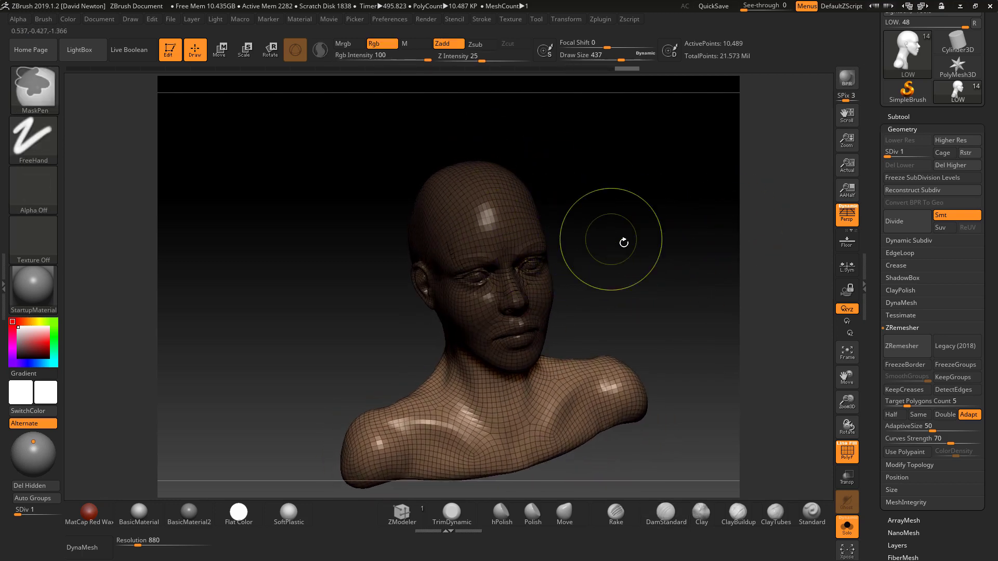
{"action": "left_click_drag", "start_coordinate": [623, 243], "coordinate": [650, 219]}
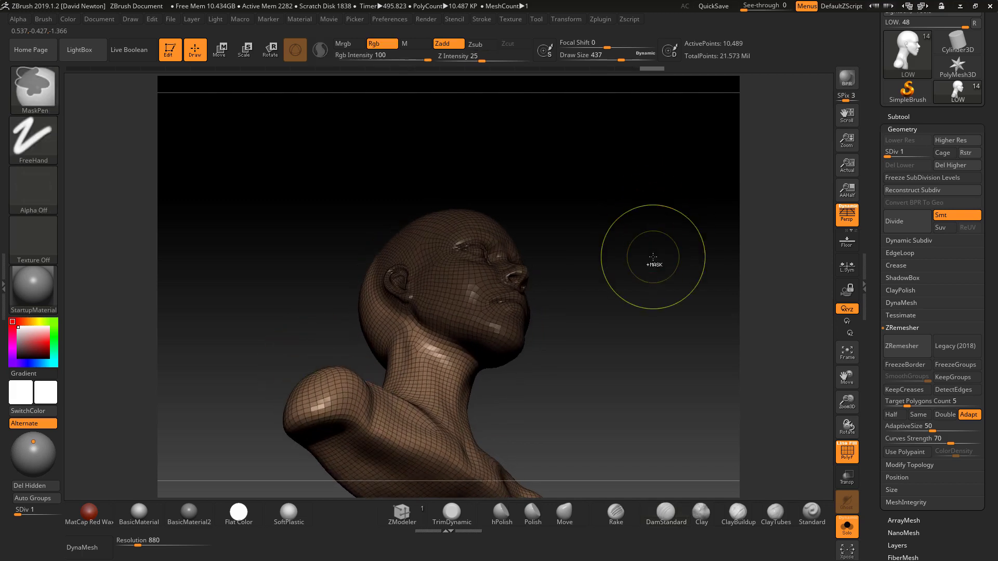
{"action": "key", "text": "ctrl+w"}
{"action": "left_click_drag", "start_coordinate": [632, 263], "coordinate": [640, 340]}
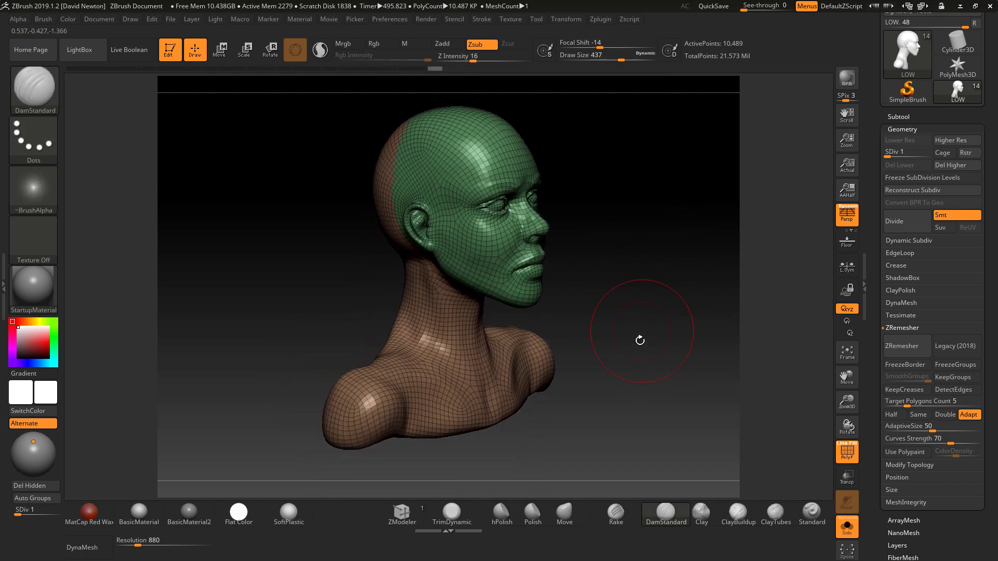
Hide the face polygroup, leaving only the back of the head, neck and shoulders visible.
{"action": "mouse_move", "coordinate": [535, 368]}
{"action": "left_mouse_down", "text": "ctrl"}
{"action": "mouse_move", "coordinate": [470, 375]}
{"action": "mouse_move", "coordinate": [416, 307]}
{"action": "mouse_move", "coordinate": [375, 380]}
{"action": "mouse_move", "coordinate": [535, 377]}
{"action": "mouse_move", "coordinate": [546, 290]}
{"action": "left_mouse_up", "text": "ctrl"}
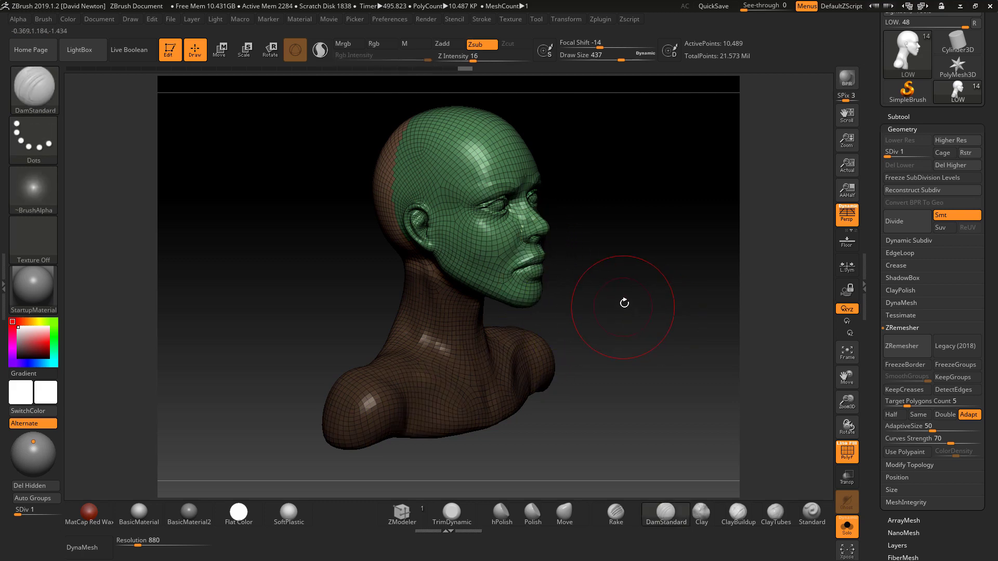
{"action": "left_click", "coordinate": [470, 240], "text": "ctrl+shift"}
{"action": "left_click_drag", "start_coordinate": [656, 257], "coordinate": [690, 316], "text": "ctrl+shift"}
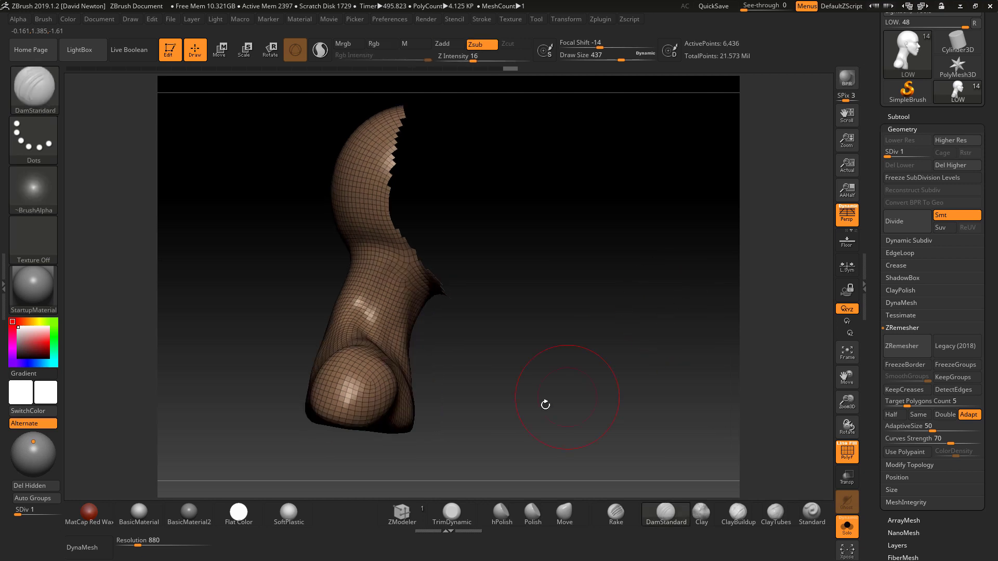
Mask the neck and shoulders, make them their own polygroup, and show the whole bust again.
{"action": "left_click_drag", "start_coordinate": [256, 464], "coordinate": [519, 297], "text": "ctrl"}
{"action": "left_click_drag", "start_coordinate": [409, 323], "coordinate": [372, 244], "text": "ctrl"}
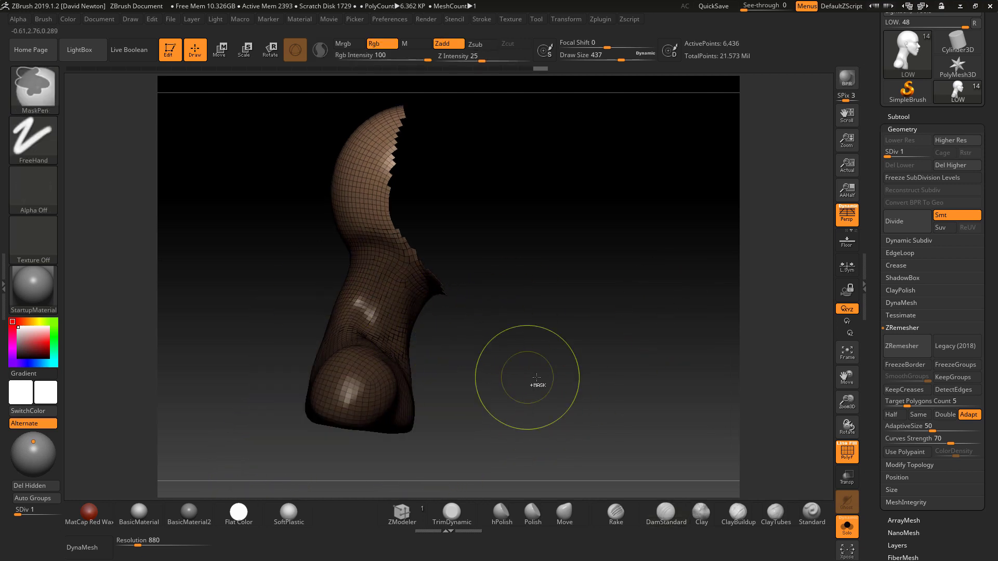
{"action": "left_click_drag", "start_coordinate": [645, 367], "coordinate": [577, 358]}
{"action": "key", "text": "ctrl"}
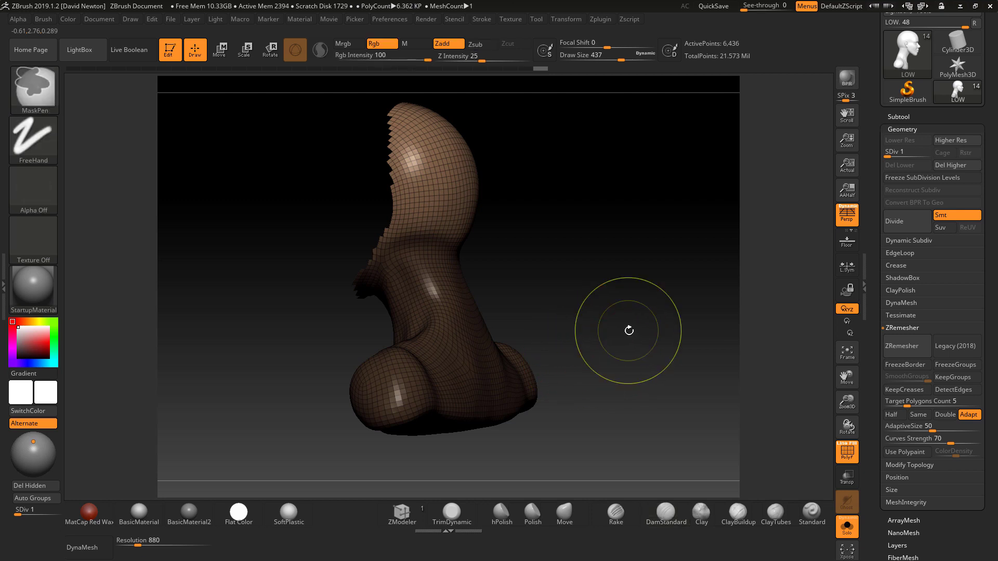
{"action": "left_click_drag", "start_coordinate": [394, 323], "coordinate": [381, 298], "text": "ctrl"}
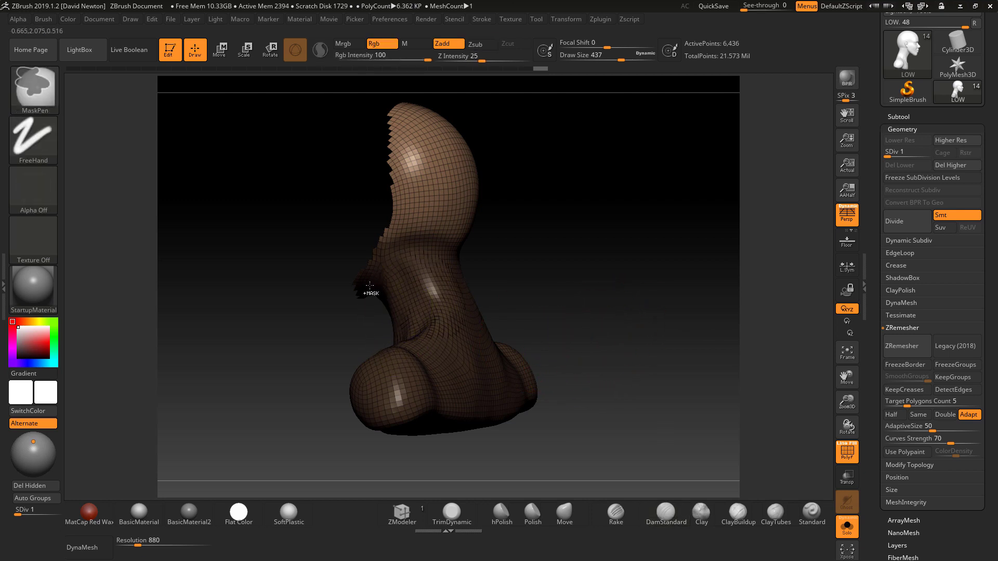
{"action": "left_click_drag", "start_coordinate": [579, 323], "coordinate": [566, 325]}
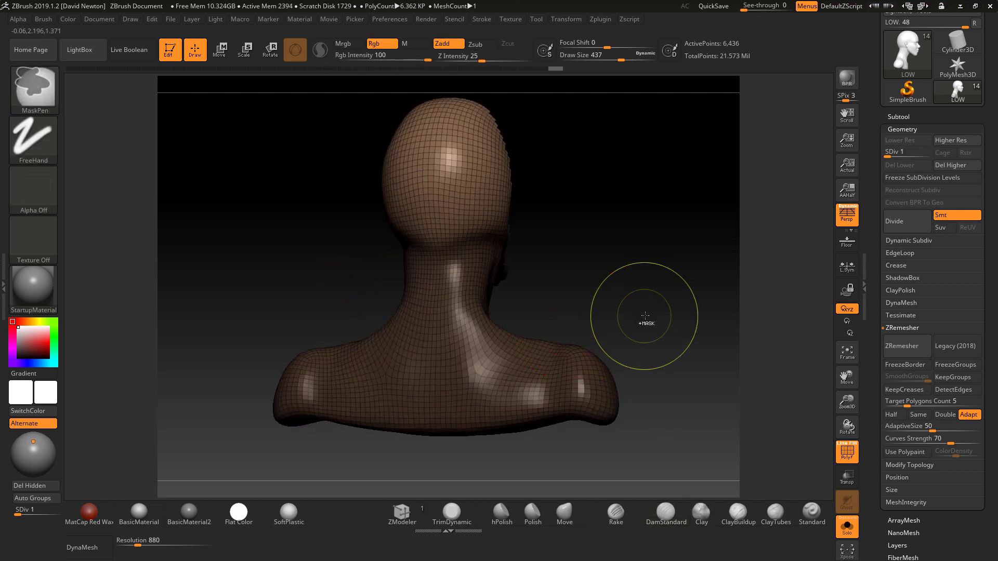
{"action": "key", "text": "ctrl+w"}
{"action": "left_click", "coordinate": [686, 318], "text": "ctrl+shift"}
{"action": "left_click_drag", "start_coordinate": [704, 327], "coordinate": [681, 233]}
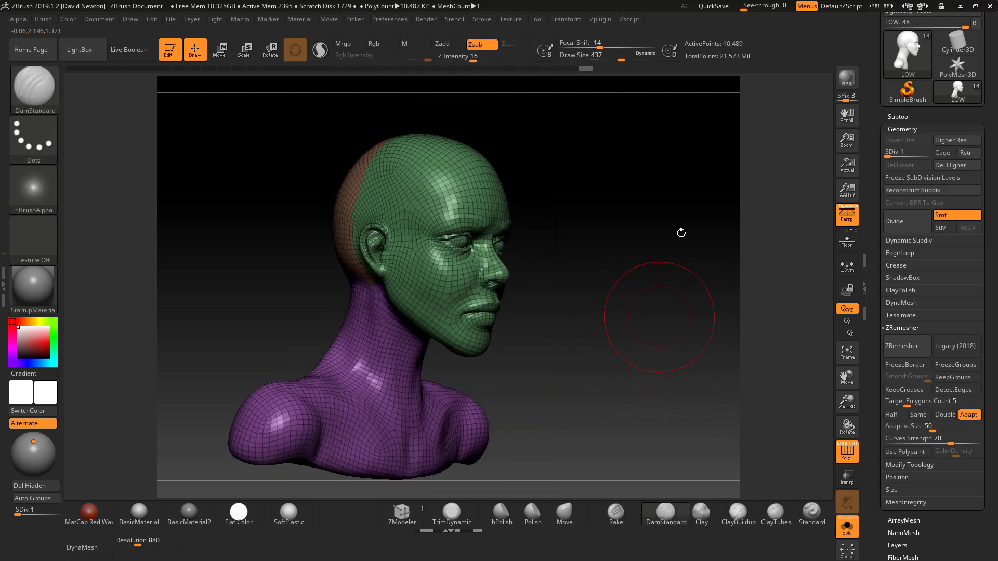
Isolate the neck and shoulders polygroup, try masking parts of the shoulders, and bring back the whole bust.
{"action": "left_click", "coordinate": [599, 20]}
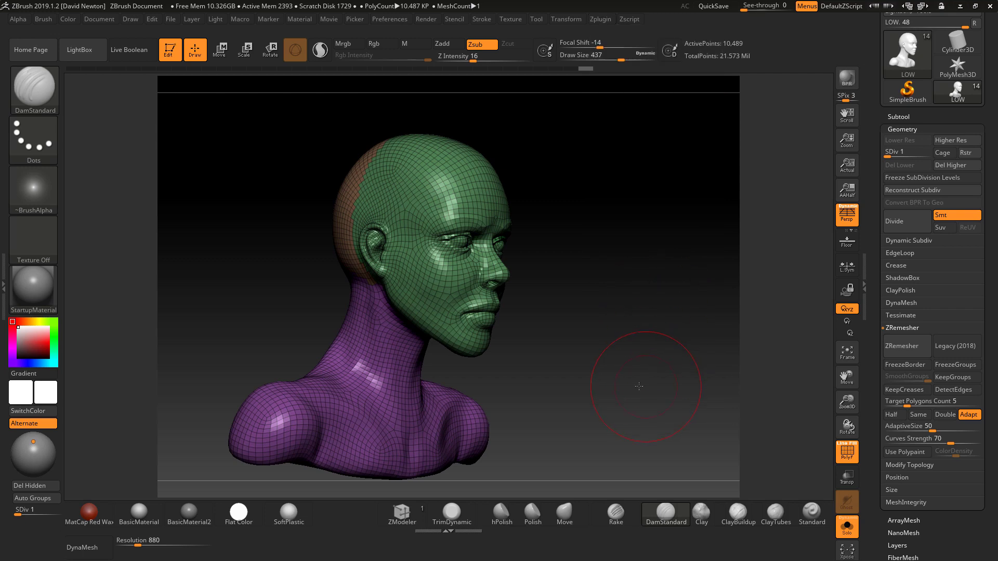
{"action": "mouse_move", "coordinate": [658, 355]}
{"action": "left_mouse_down"}
{"action": "mouse_move", "coordinate": [626, 383]}
{"action": "mouse_move", "coordinate": [666, 298]}
{"action": "mouse_move", "coordinate": [673, 244]}
{"action": "mouse_move", "coordinate": [536, 333]}
{"action": "mouse_move", "coordinate": [417, 337]}
{"action": "left_mouse_up"}
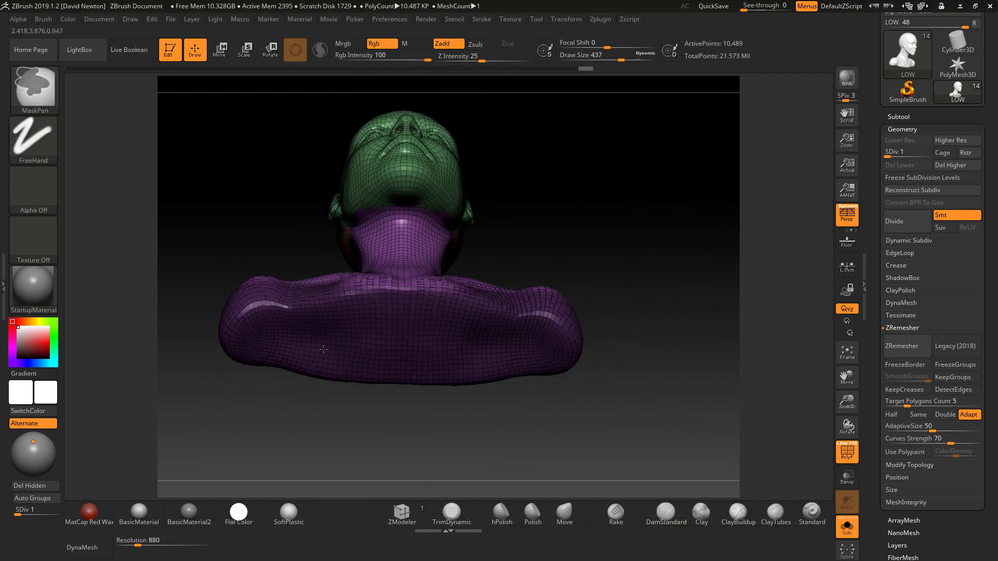
{"action": "left_click_drag", "start_coordinate": [356, 342], "coordinate": [672, 403]}
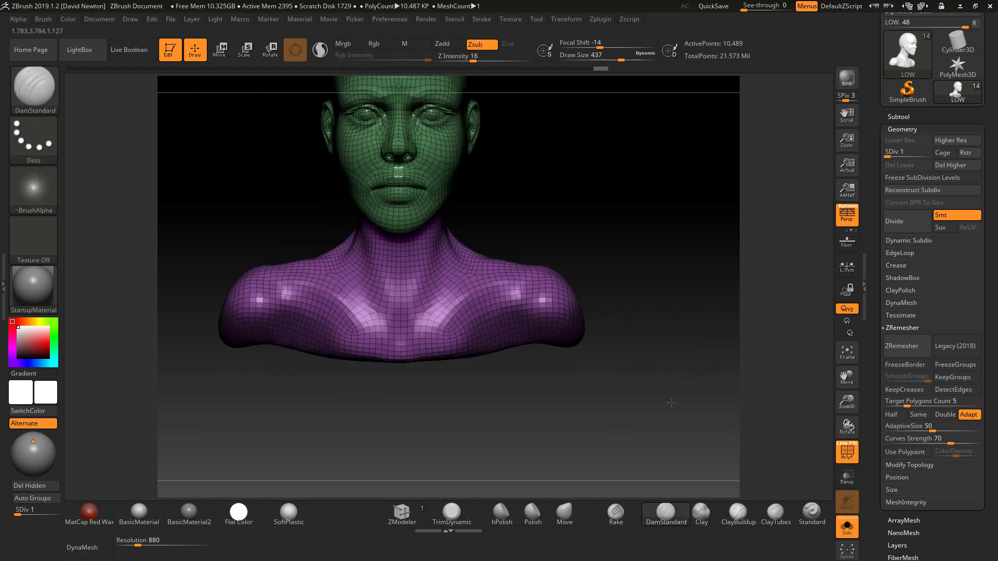
{"action": "left_click", "coordinate": [486, 301], "text": "ctrl+shift"}
{"action": "key", "text": "f"}
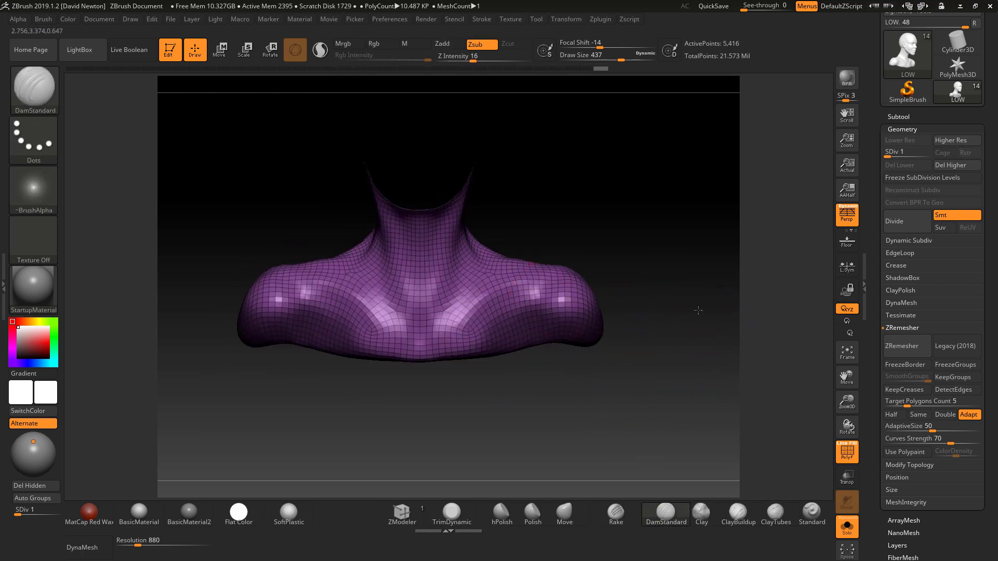
{"action": "mouse_move", "coordinate": [368, 263]}
{"action": "left_mouse_down", "text": "ctrl"}
{"action": "mouse_move", "coordinate": [343, 291]}
{"action": "mouse_move", "coordinate": [327, 272]}
{"action": "left_mouse_up", "text": "ctrl"}
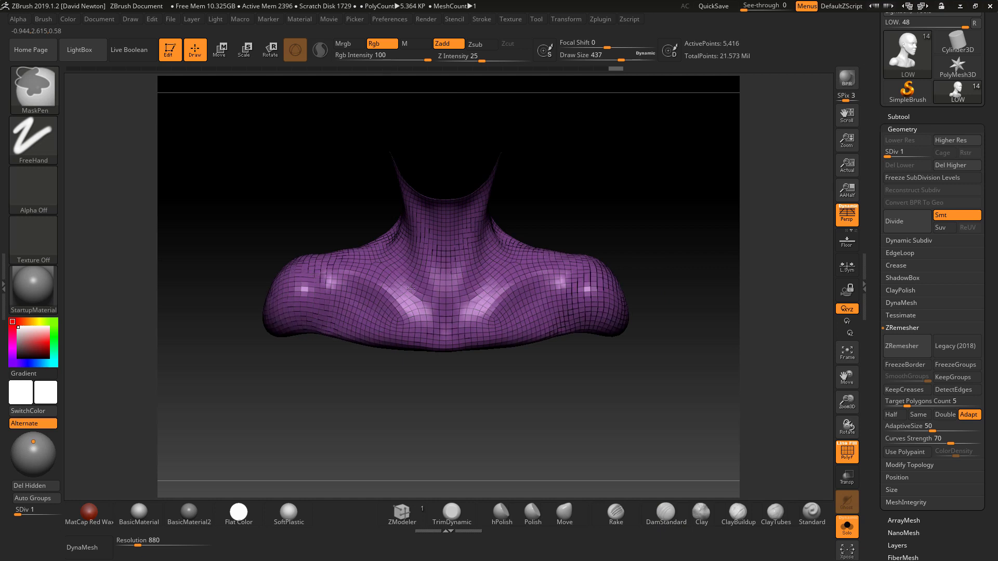
{"action": "left_click_drag", "start_coordinate": [673, 361], "coordinate": [568, 367]}
{"action": "mouse_move", "coordinate": [360, 286]}
{"action": "left_mouse_down", "text": "ctrl"}
{"action": "mouse_move", "coordinate": [350, 297]}
{"action": "mouse_move", "coordinate": [395, 309]}
{"action": "mouse_move", "coordinate": [424, 274]}
{"action": "mouse_move", "coordinate": [509, 279]}
{"action": "left_mouse_up", "text": "ctrl"}
{"action": "left_click", "coordinate": [623, 287], "text": "ctrl"}
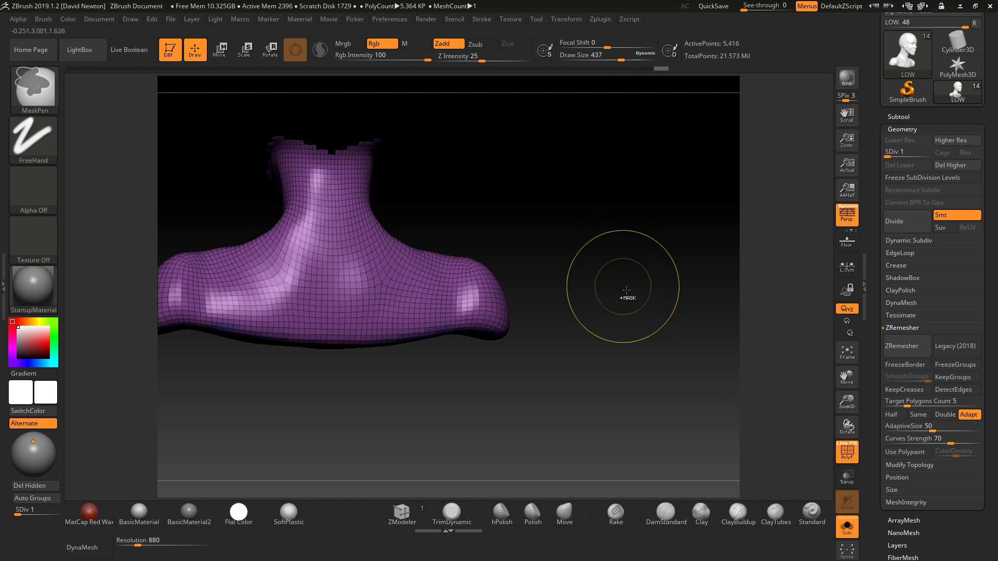
{"action": "left_click", "coordinate": [650, 317], "text": "ctrl+shift"}
{"action": "mouse_move", "coordinate": [682, 333]}
{"action": "left_mouse_down"}
{"action": "mouse_move", "coordinate": [593, 334]}
{"action": "mouse_move", "coordinate": [648, 327]}
{"action": "mouse_move", "coordinate": [619, 305]}
{"action": "mouse_move", "coordinate": [674, 336]}
{"action": "mouse_move", "coordinate": [613, 333]}
{"action": "mouse_move", "coordinate": [664, 296]}
{"action": "mouse_move", "coordinate": [646, 278]}
{"action": "mouse_move", "coordinate": [671, 331]}
{"action": "left_mouse_up"}
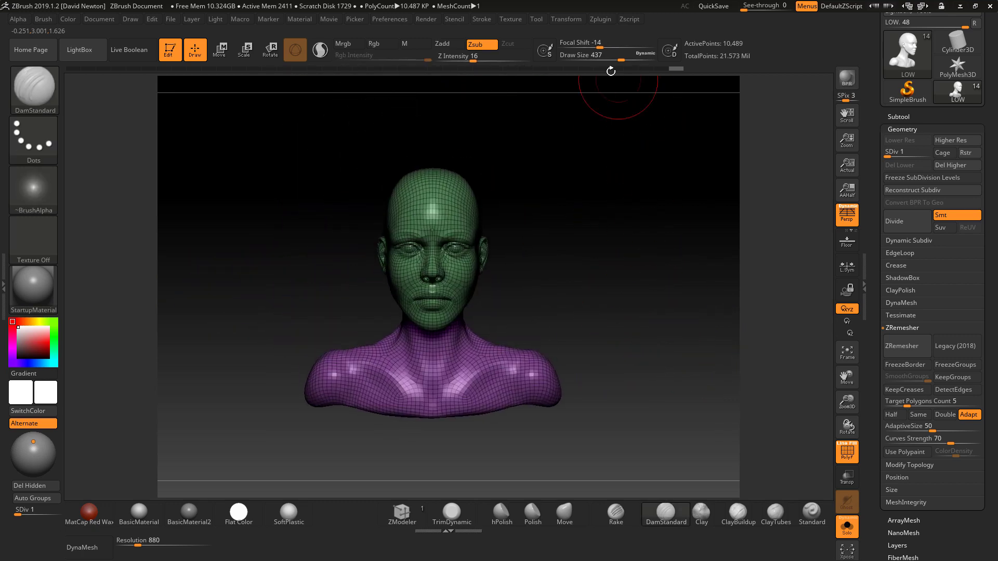
Unwrap the LOW bust with UV Master using Symmetry and Polygroups, and flatten it to preview the UV islands.
{"action": "left_click", "coordinate": [601, 20]}
{"action": "left_click", "coordinate": [624, 237]}
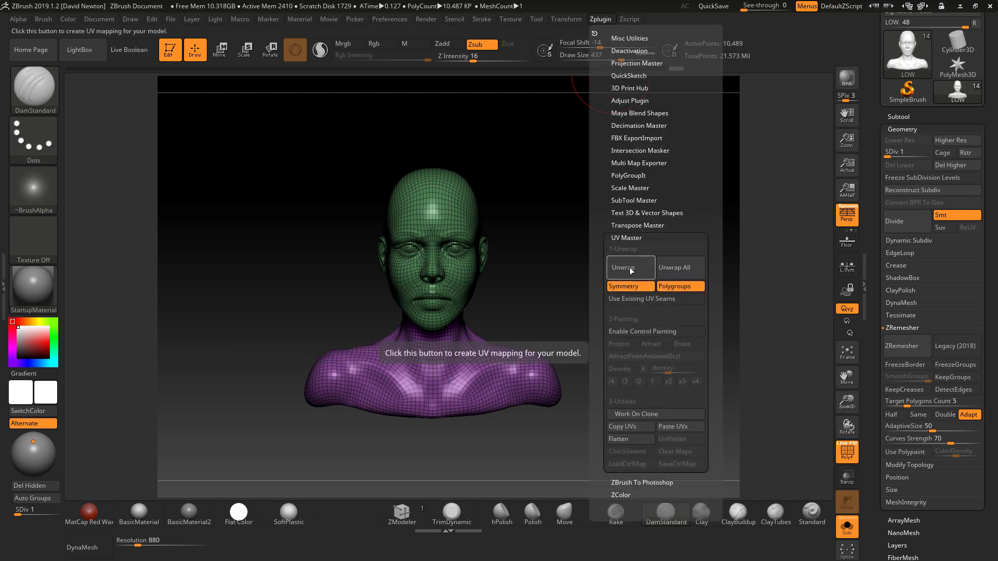
{"action": "left_click", "coordinate": [626, 269]}
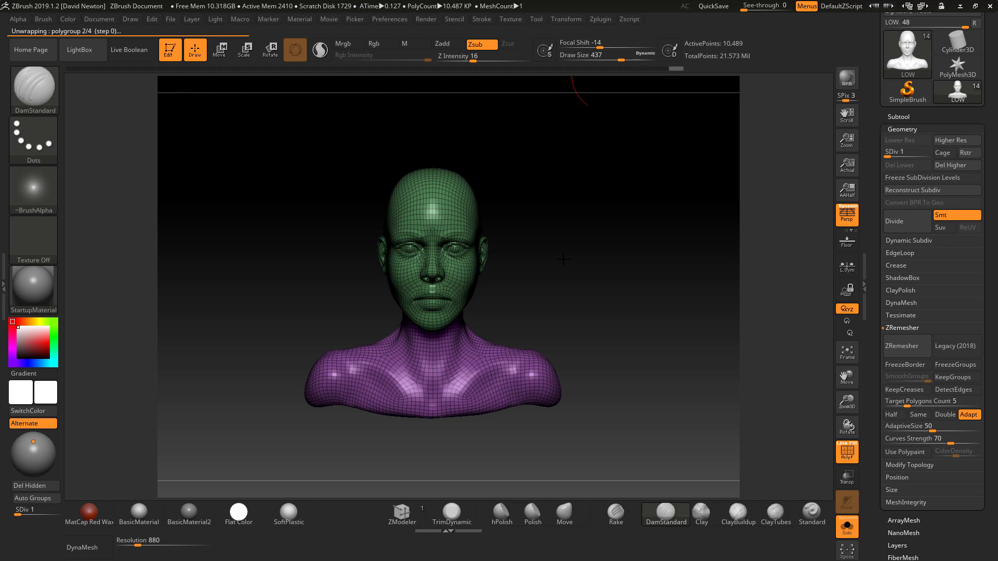
{"action": "left_click", "coordinate": [598, 19]}
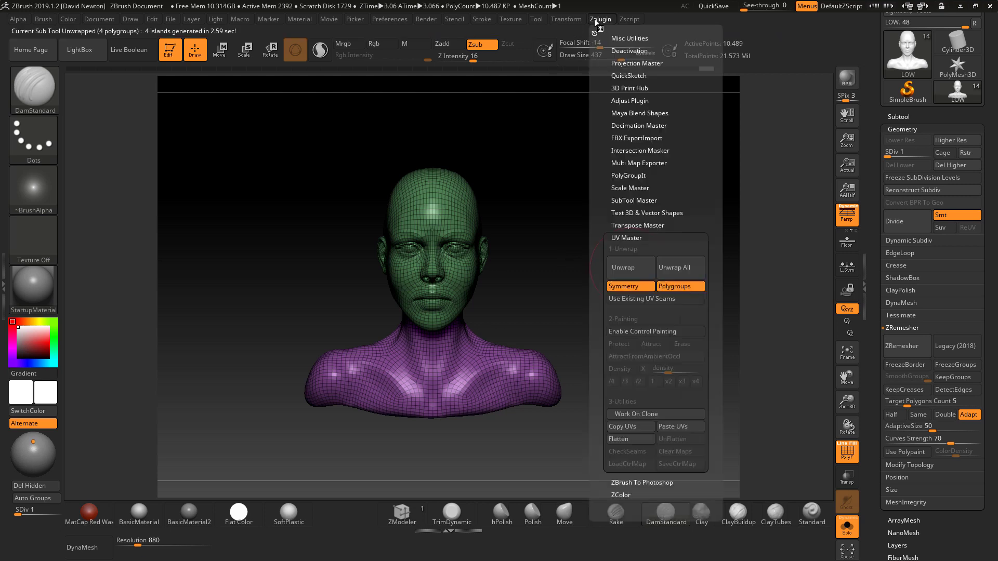
{"action": "left_click", "coordinate": [619, 439]}
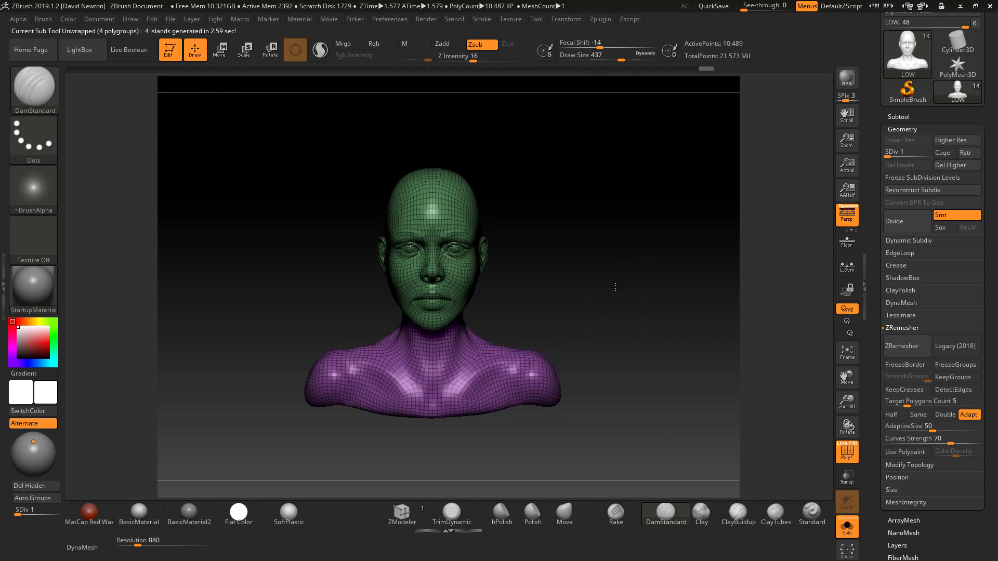
{"action": "left_click_drag", "start_coordinate": [663, 359], "coordinate": [704, 323], "text": "alt"}
{"action": "scroll", "coordinate": [941, 436], "scroll_direction": "down", "scroll_amount": 5}
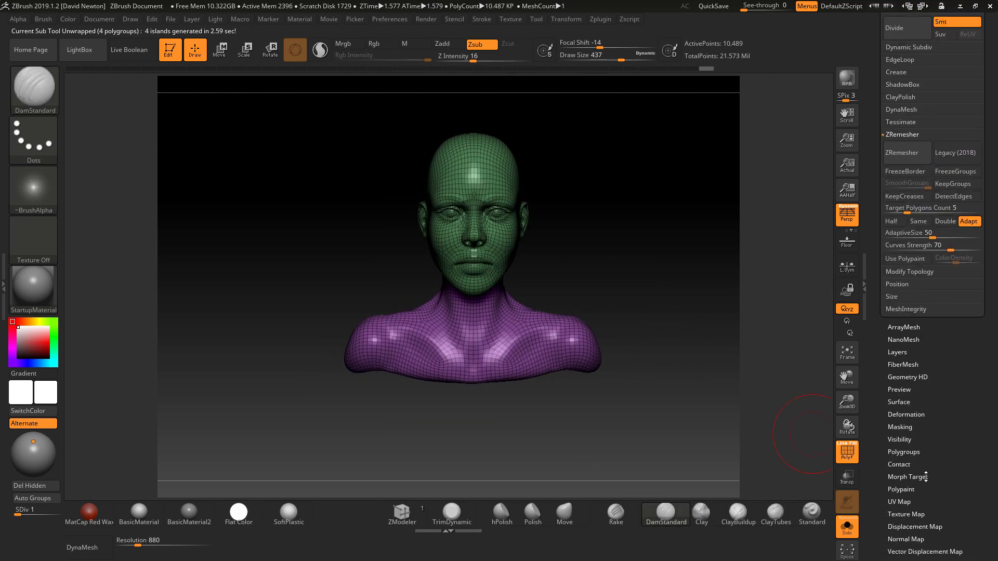
{"action": "left_click", "coordinate": [919, 458]}
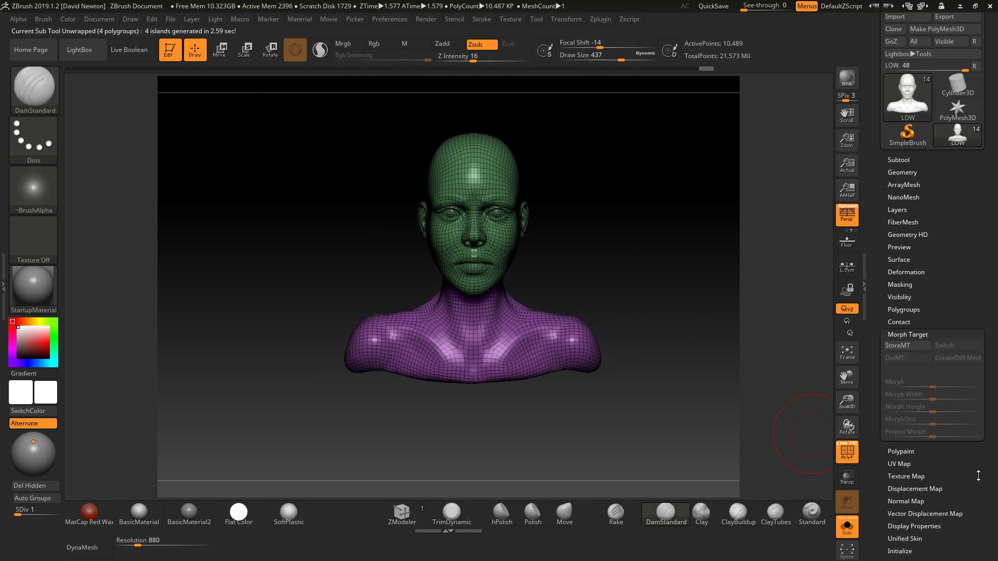
{"action": "left_click", "coordinate": [907, 346]}
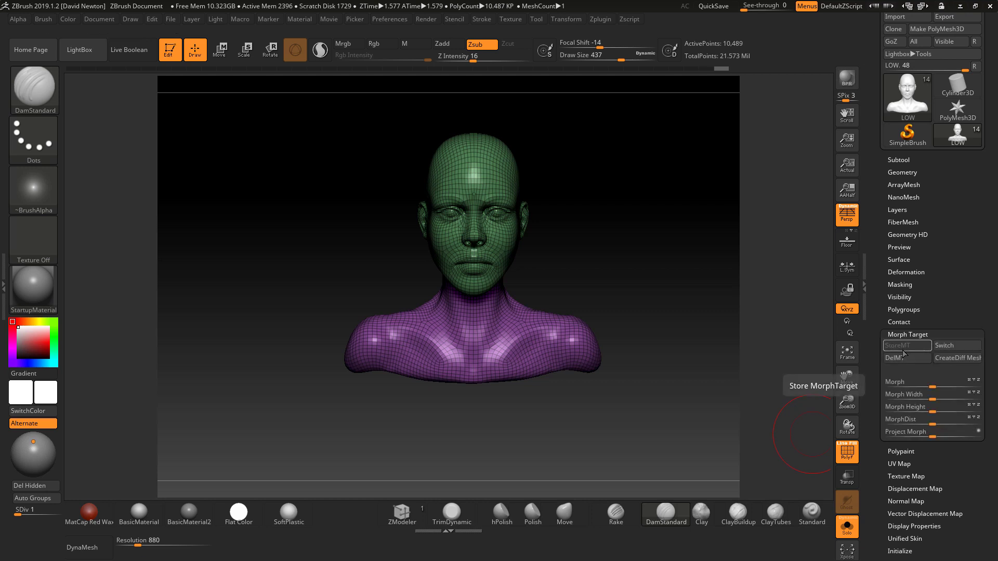
{"action": "left_click", "coordinate": [903, 358]}
Morph the LOW bust to its flat UV layout to preview the islands, and return it to its 3D shape.
{"action": "scroll", "coordinate": [951, 460], "scroll_direction": "down", "scroll_amount": 2}
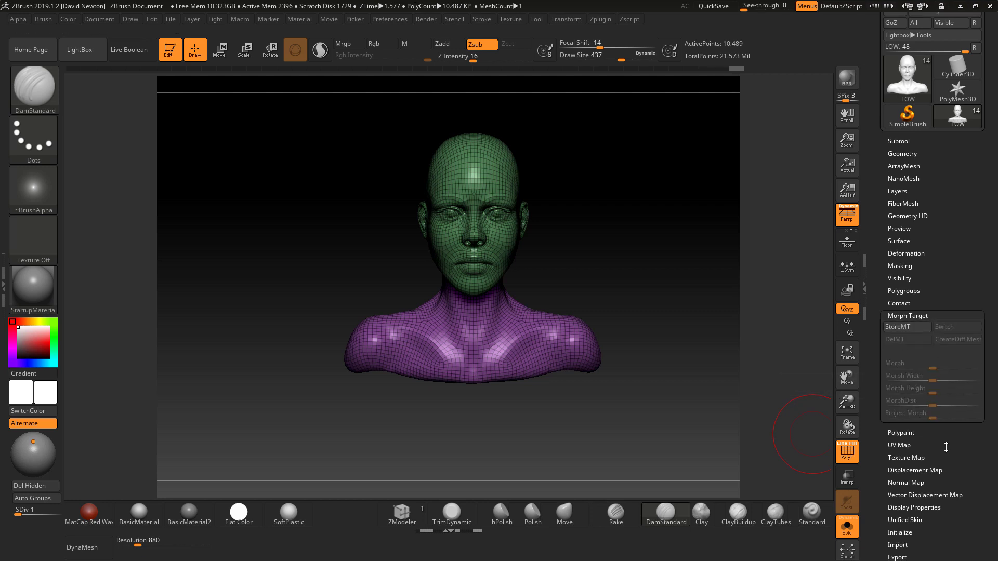
{"action": "left_click", "coordinate": [912, 444]}
{"action": "left_click", "coordinate": [952, 351]}
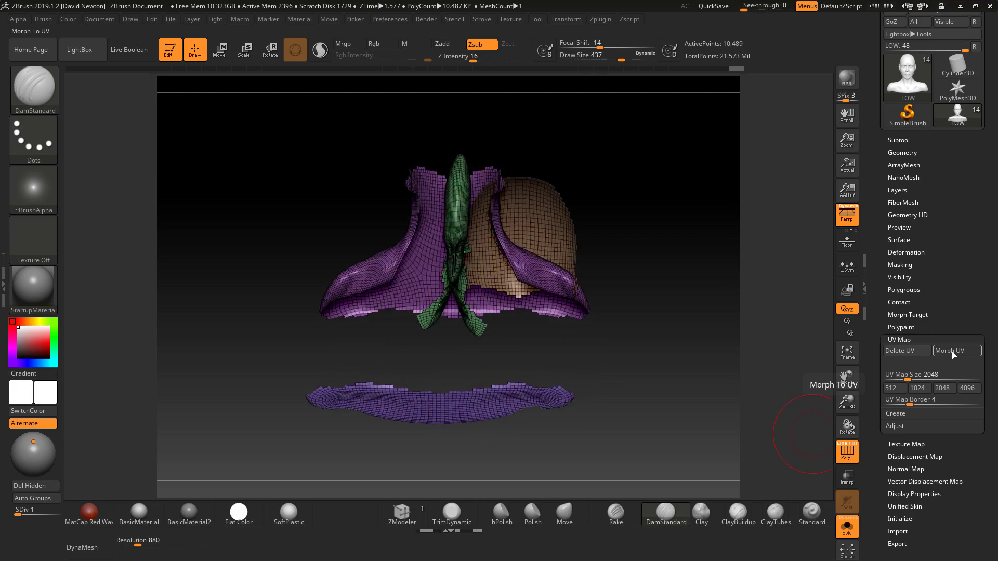
{"action": "left_click", "coordinate": [942, 352]}
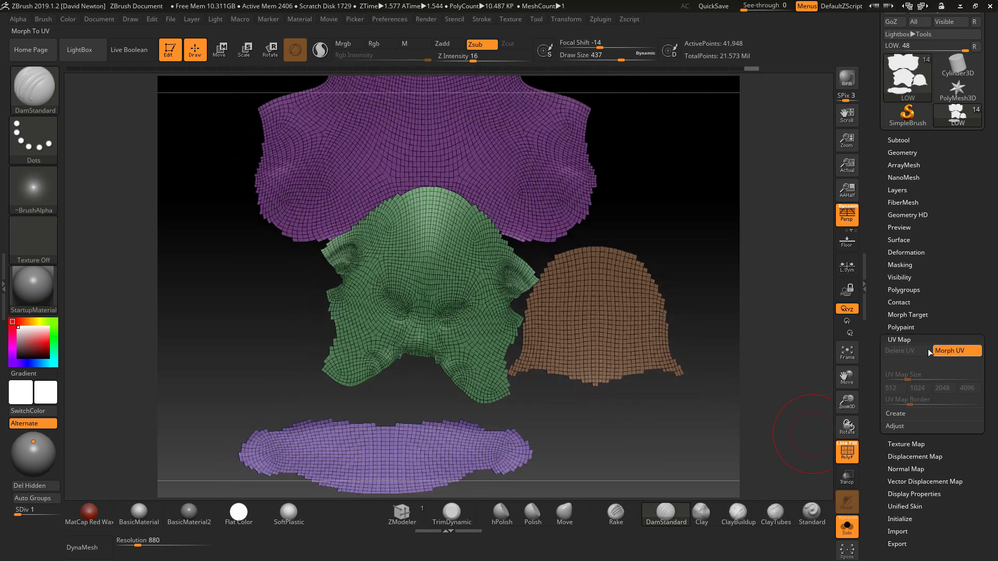
Create a tangent normal map for the LOW bust with Adaptive enabled.
{"action": "scroll", "coordinate": [980, 486], "scroll_direction": "down", "scroll_amount": 1}
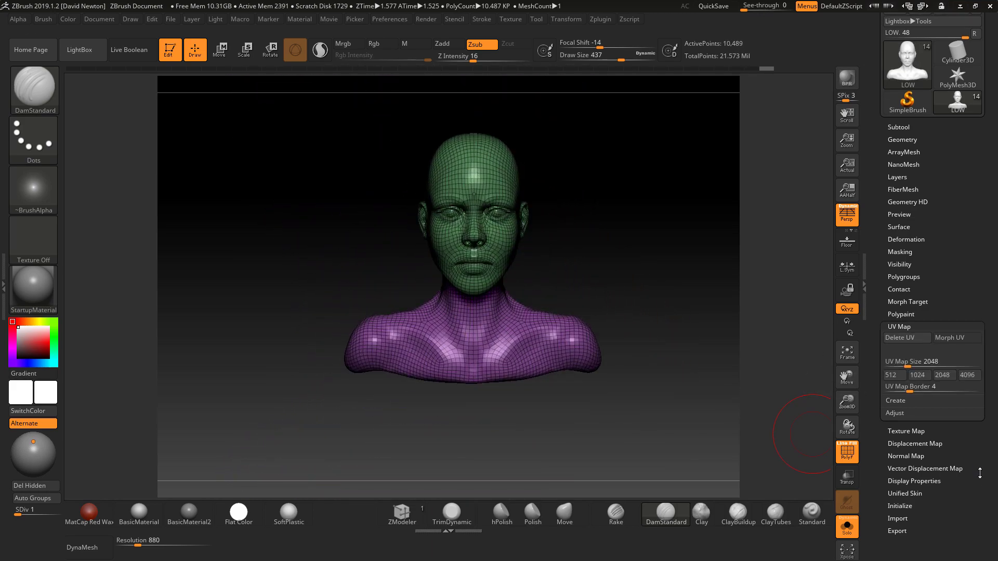
{"action": "left_click", "coordinate": [904, 444]}
{"action": "left_click_drag", "start_coordinate": [991, 465], "coordinate": [990, 452]}
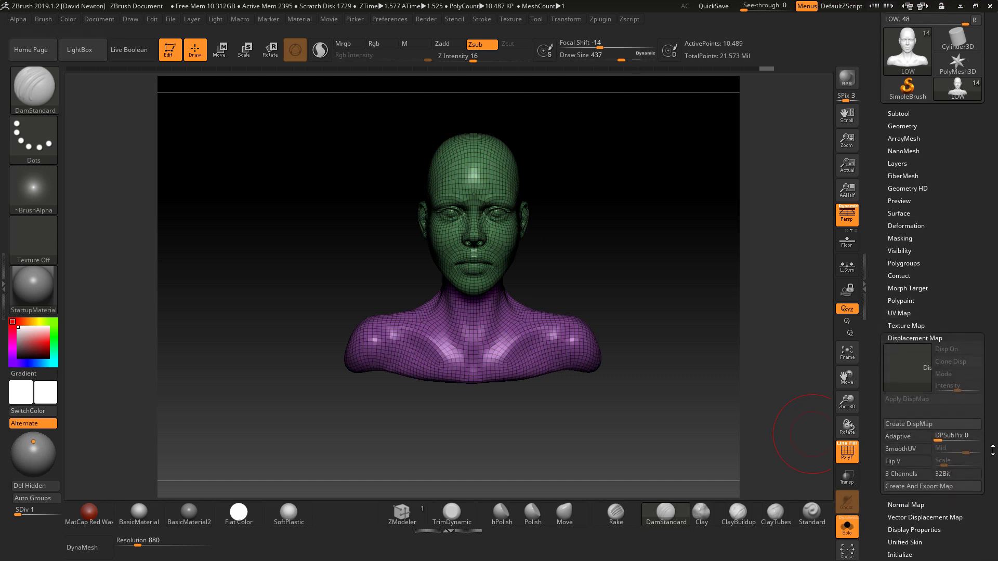
{"action": "left_click", "coordinate": [914, 504]}
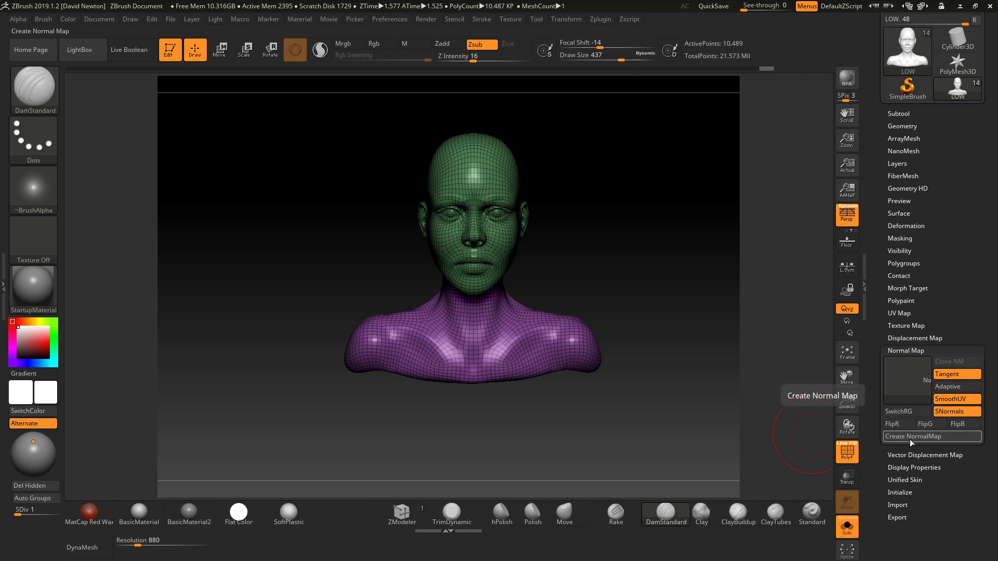
{"action": "left_click", "coordinate": [947, 386]}
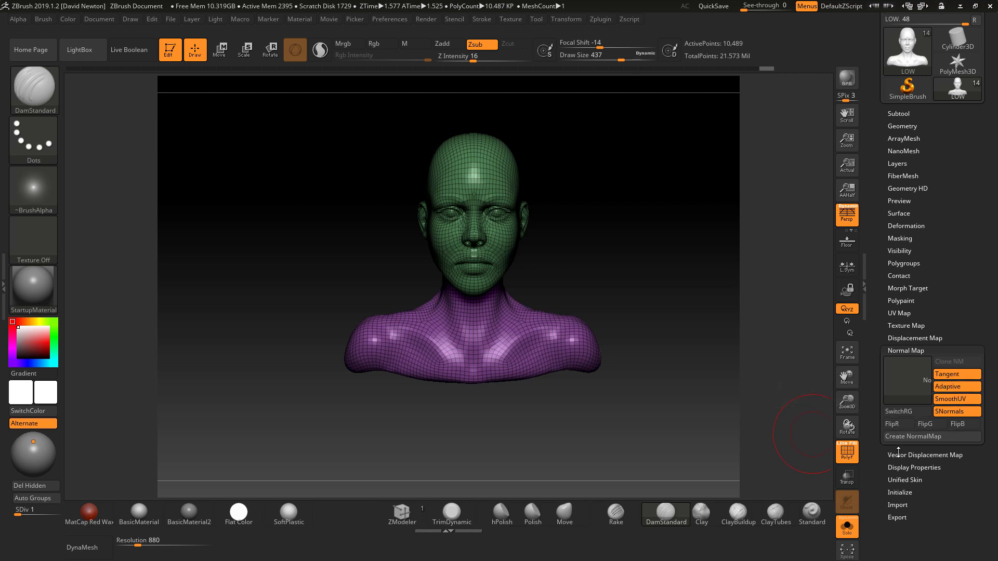
{"action": "left_click", "coordinate": [904, 437]}
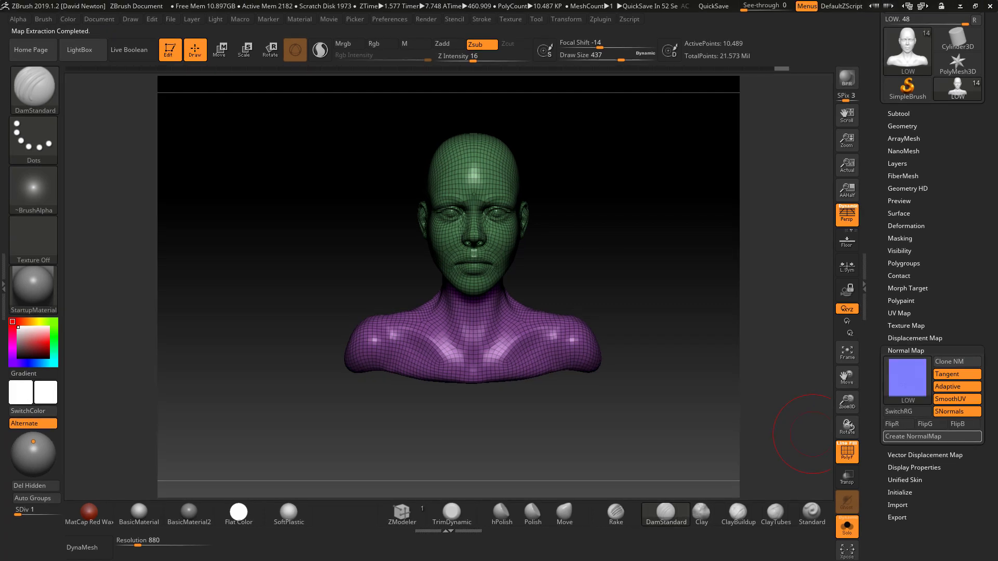
Look over the texture choices for the normal map and bring up the displacement map settings.
{"action": "left_click", "coordinate": [906, 374]}
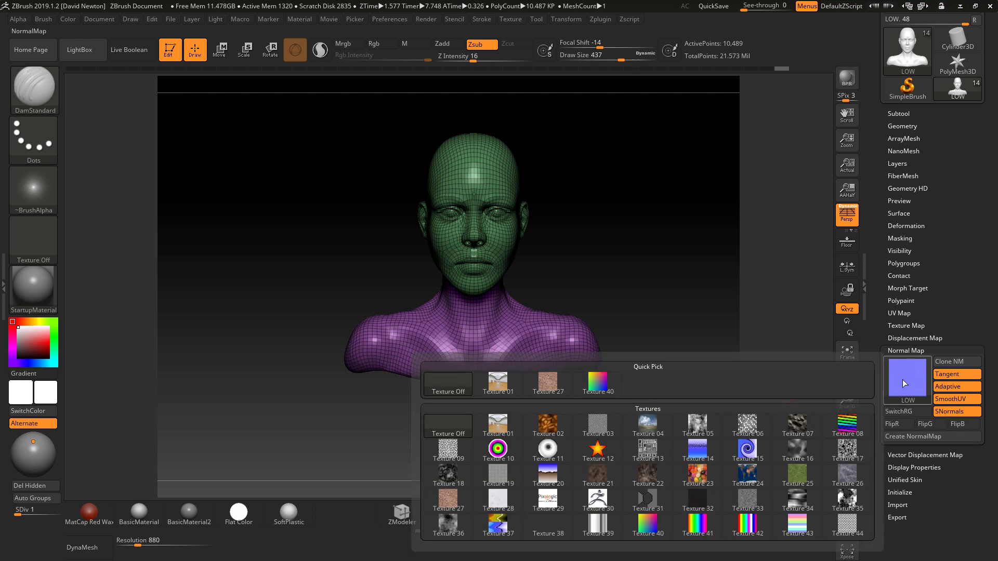
{"action": "left_click", "coordinate": [888, 338]}
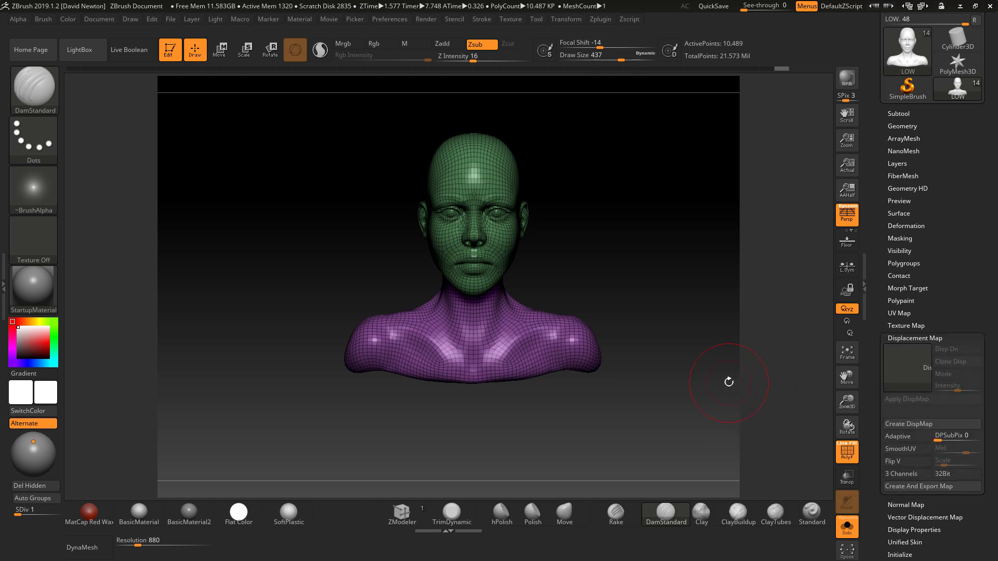
{"action": "left_click_drag", "start_coordinate": [735, 245], "coordinate": [143, 259]}
{"action": "mouse_move", "coordinate": [34, 190]}
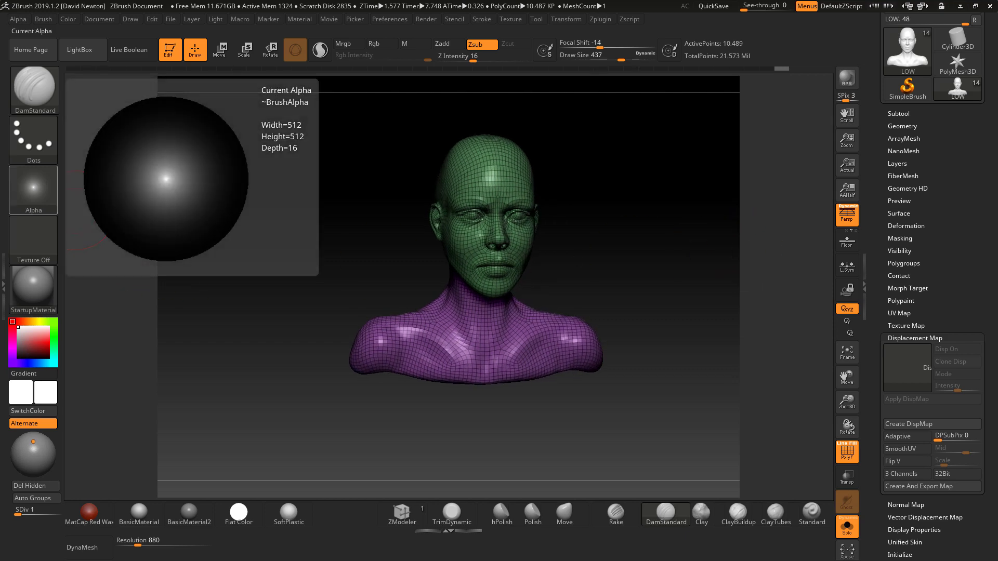